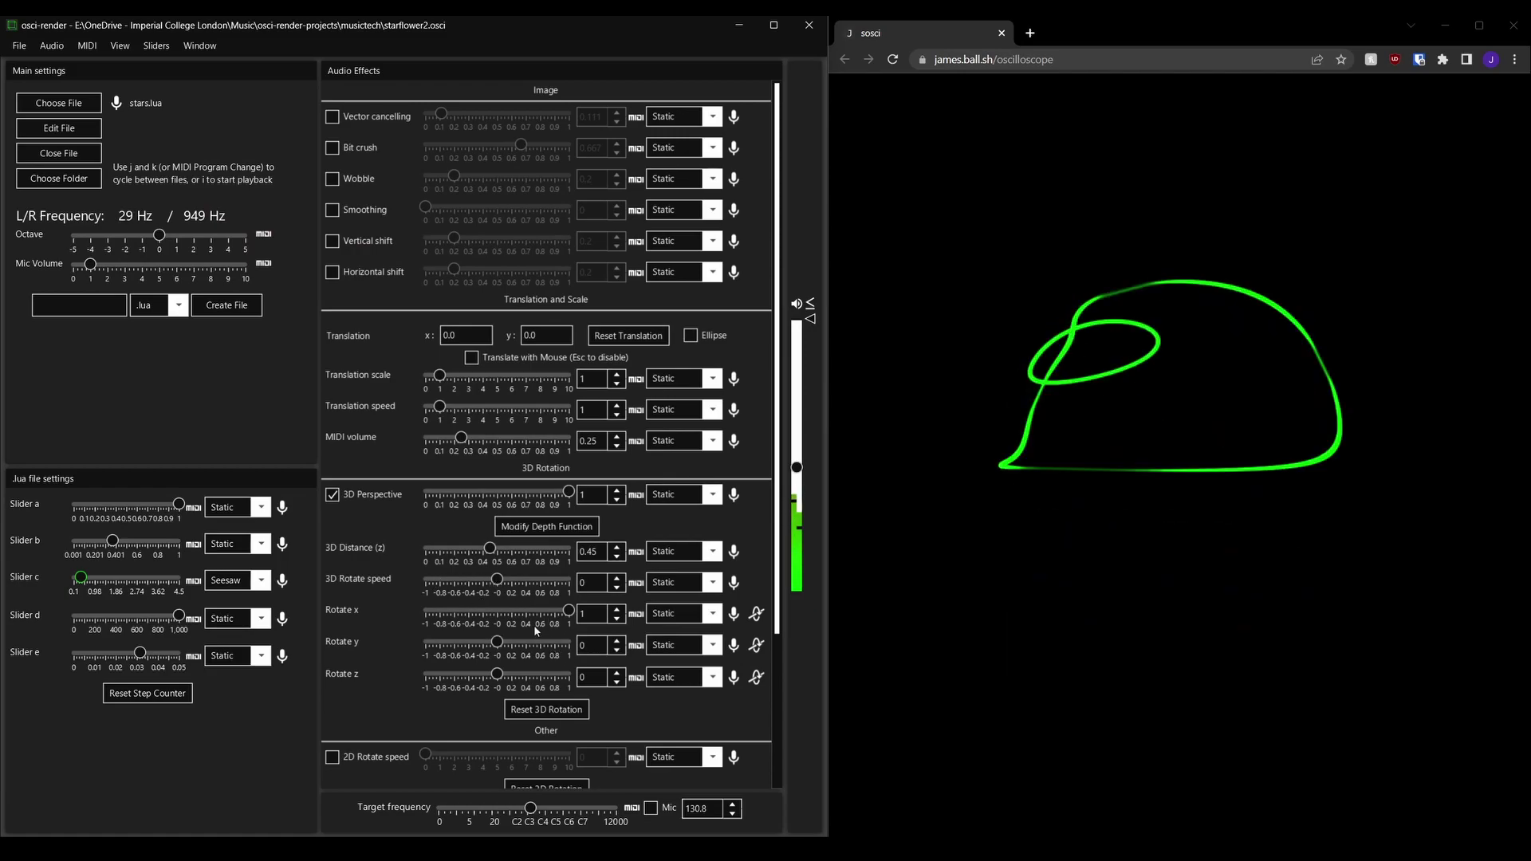
Set the 3D Rotate speed slider to 0.083 so the flower spins slowly
drag(500, 584, 596, 587)
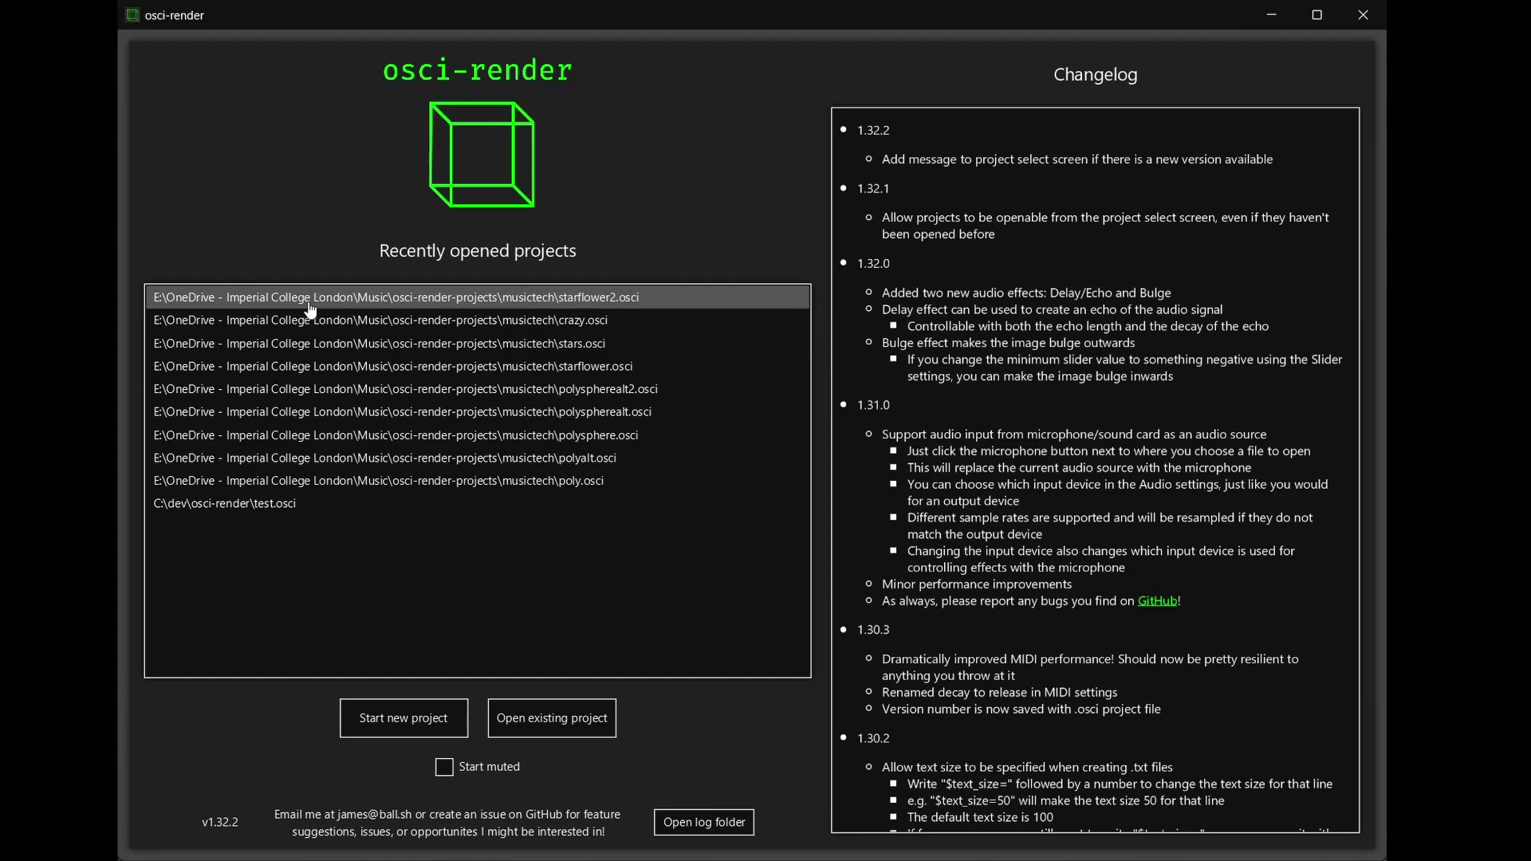
Browse for an existing project, then cancel the Open dialog without opening anything
click(553, 720)
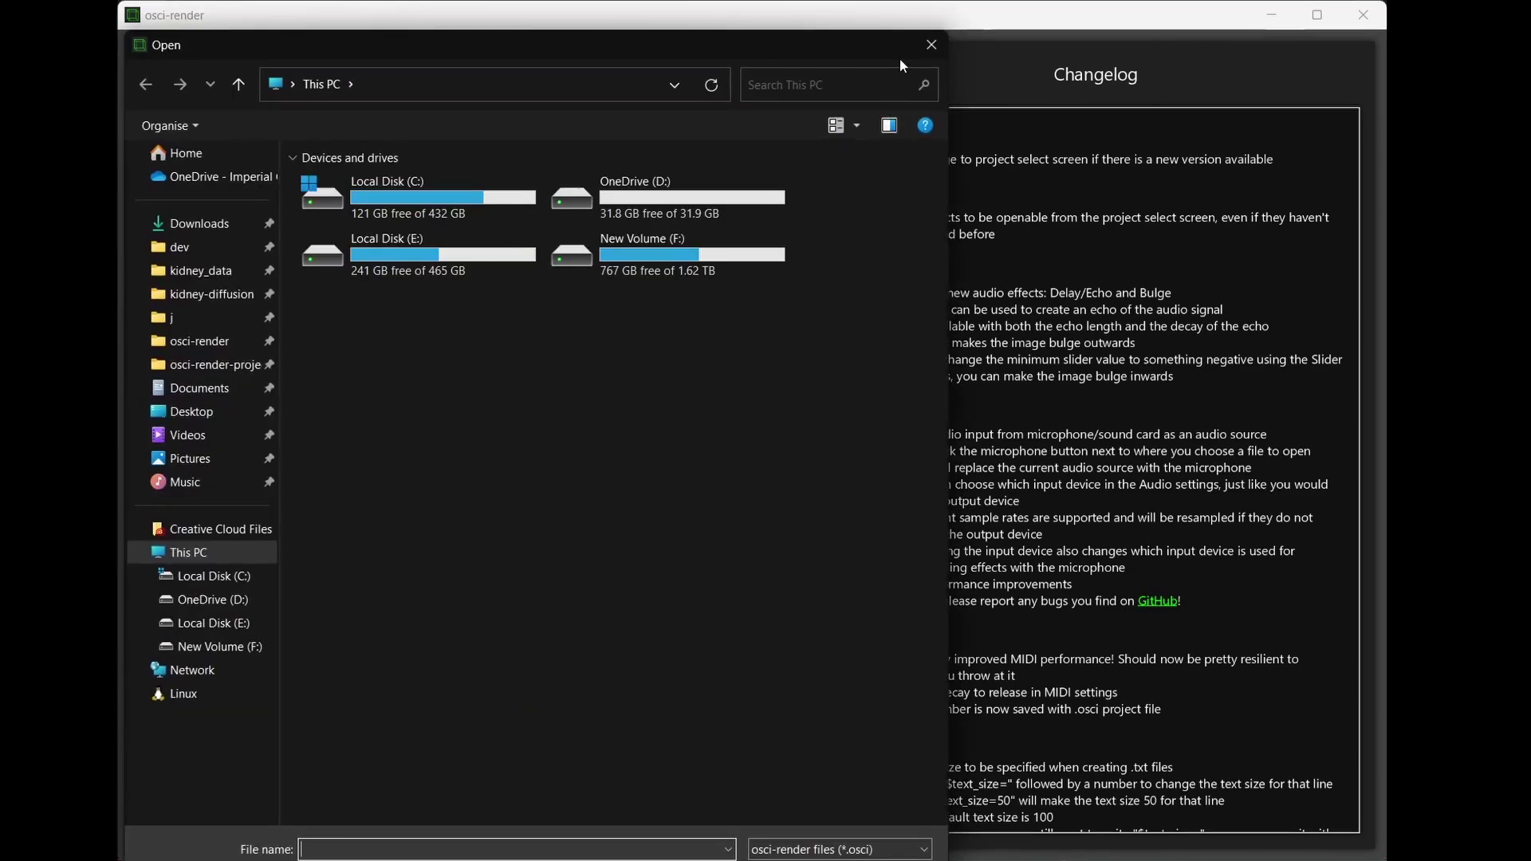
click(930, 44)
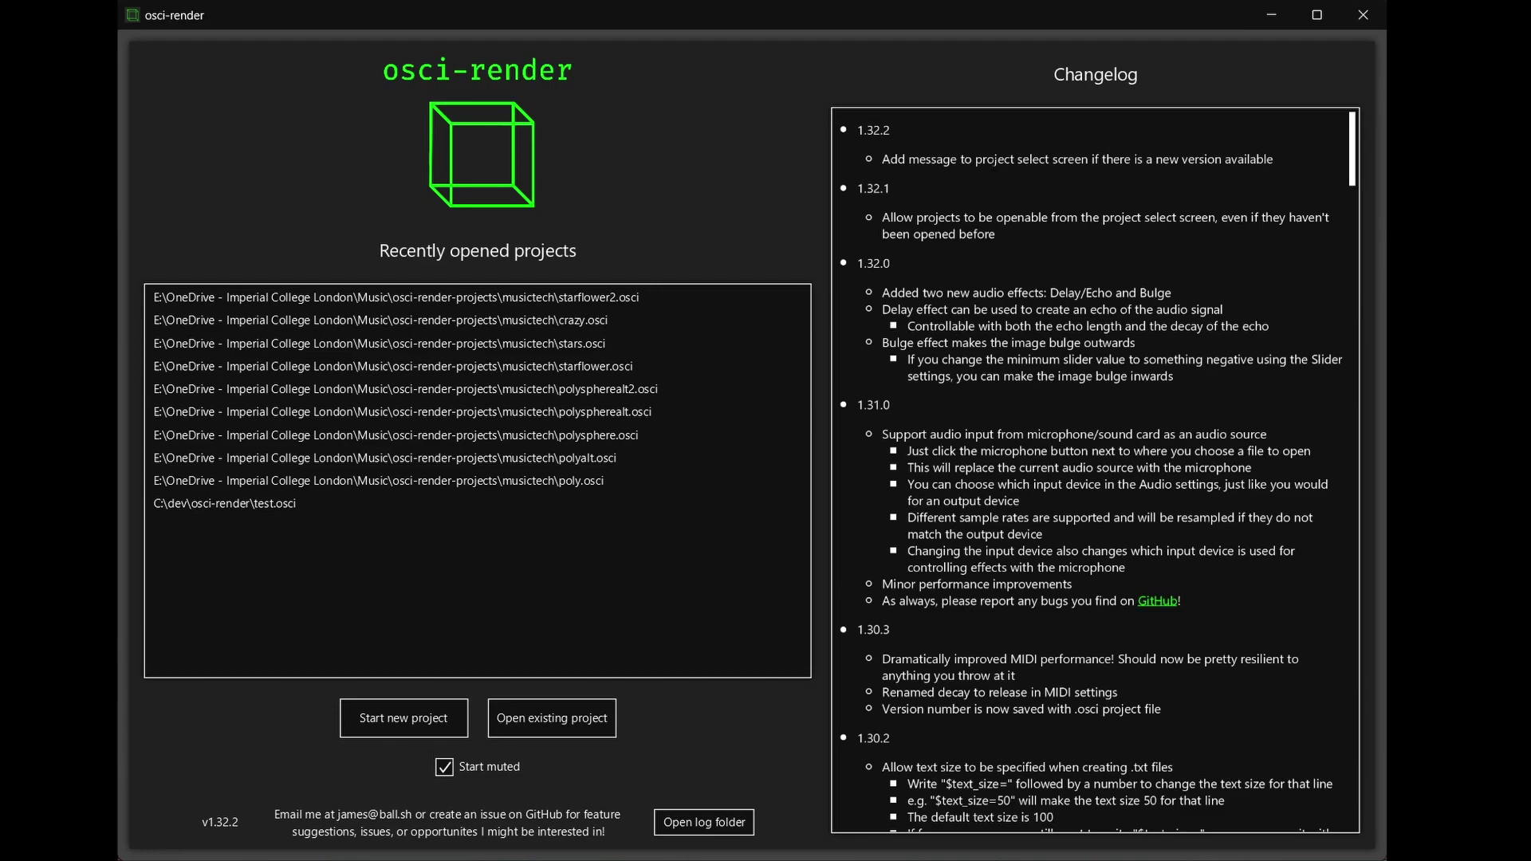
scroll(992, 168, down, 8)
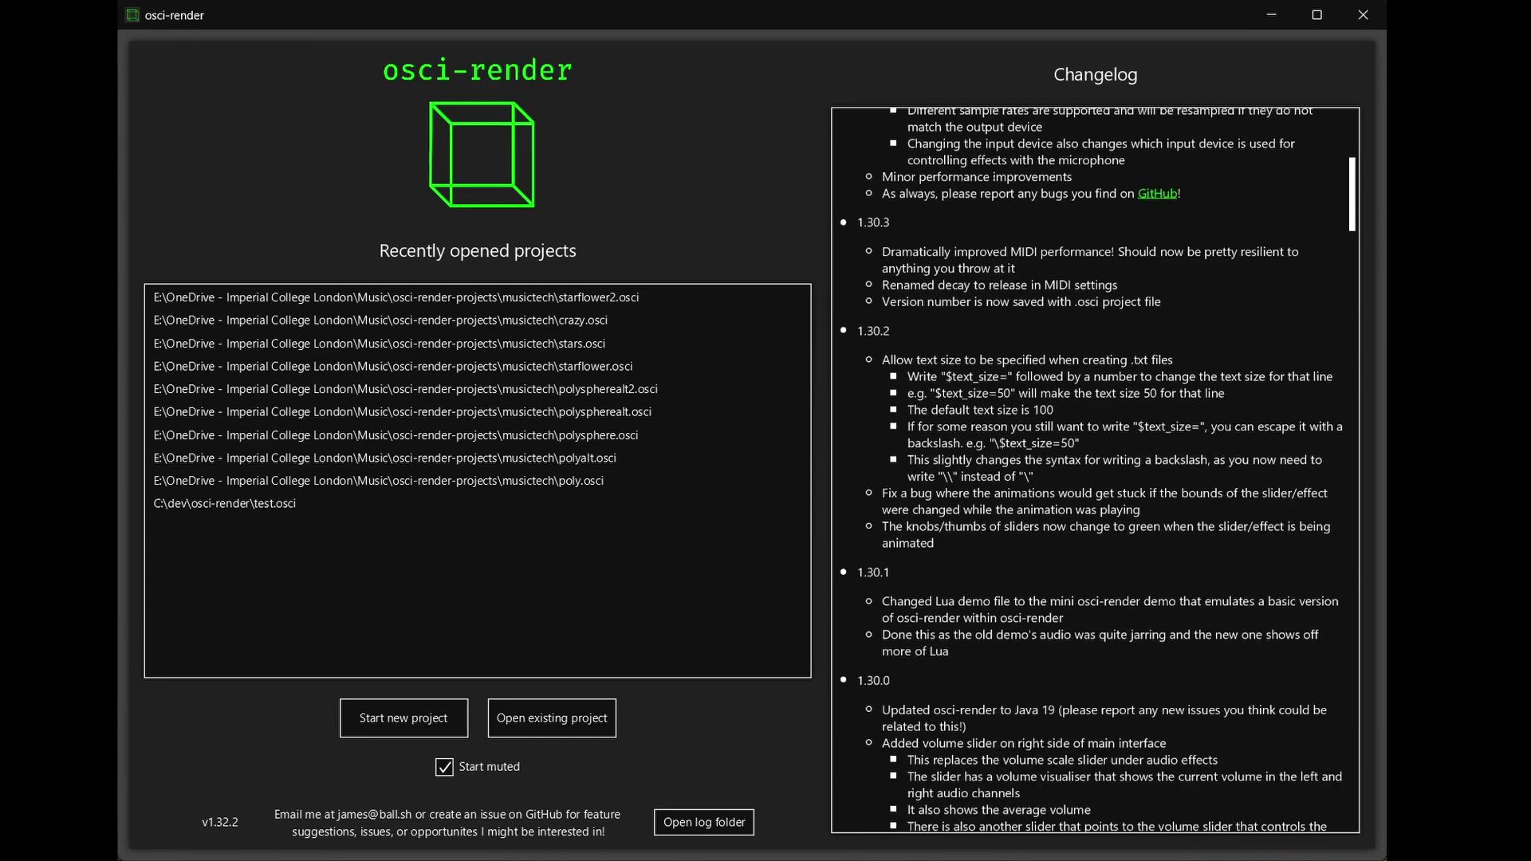
scroll(993, 183, up, 5)
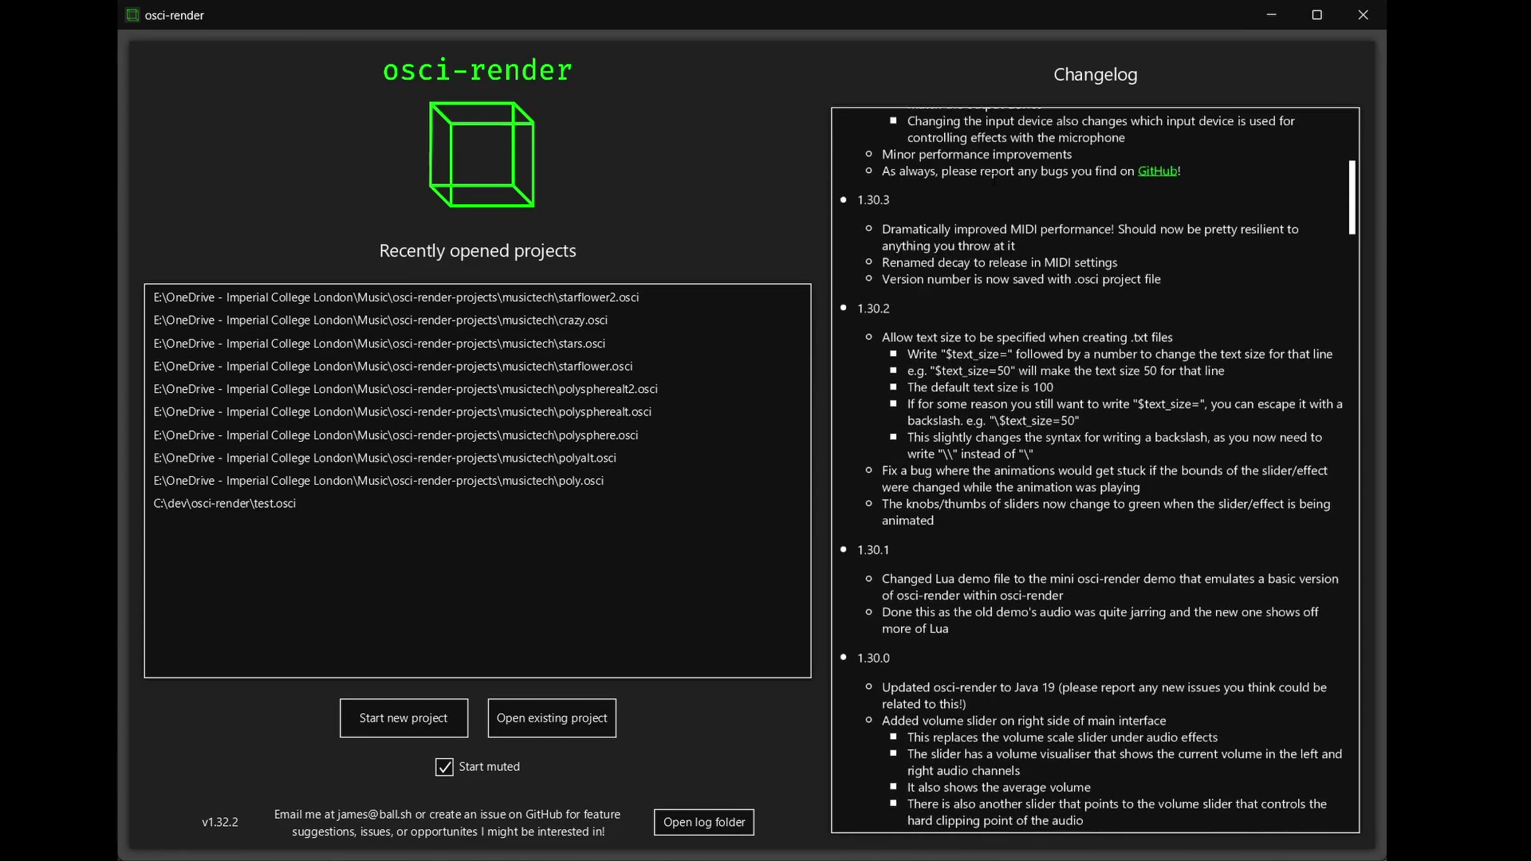
scroll(993, 185, up, 3)
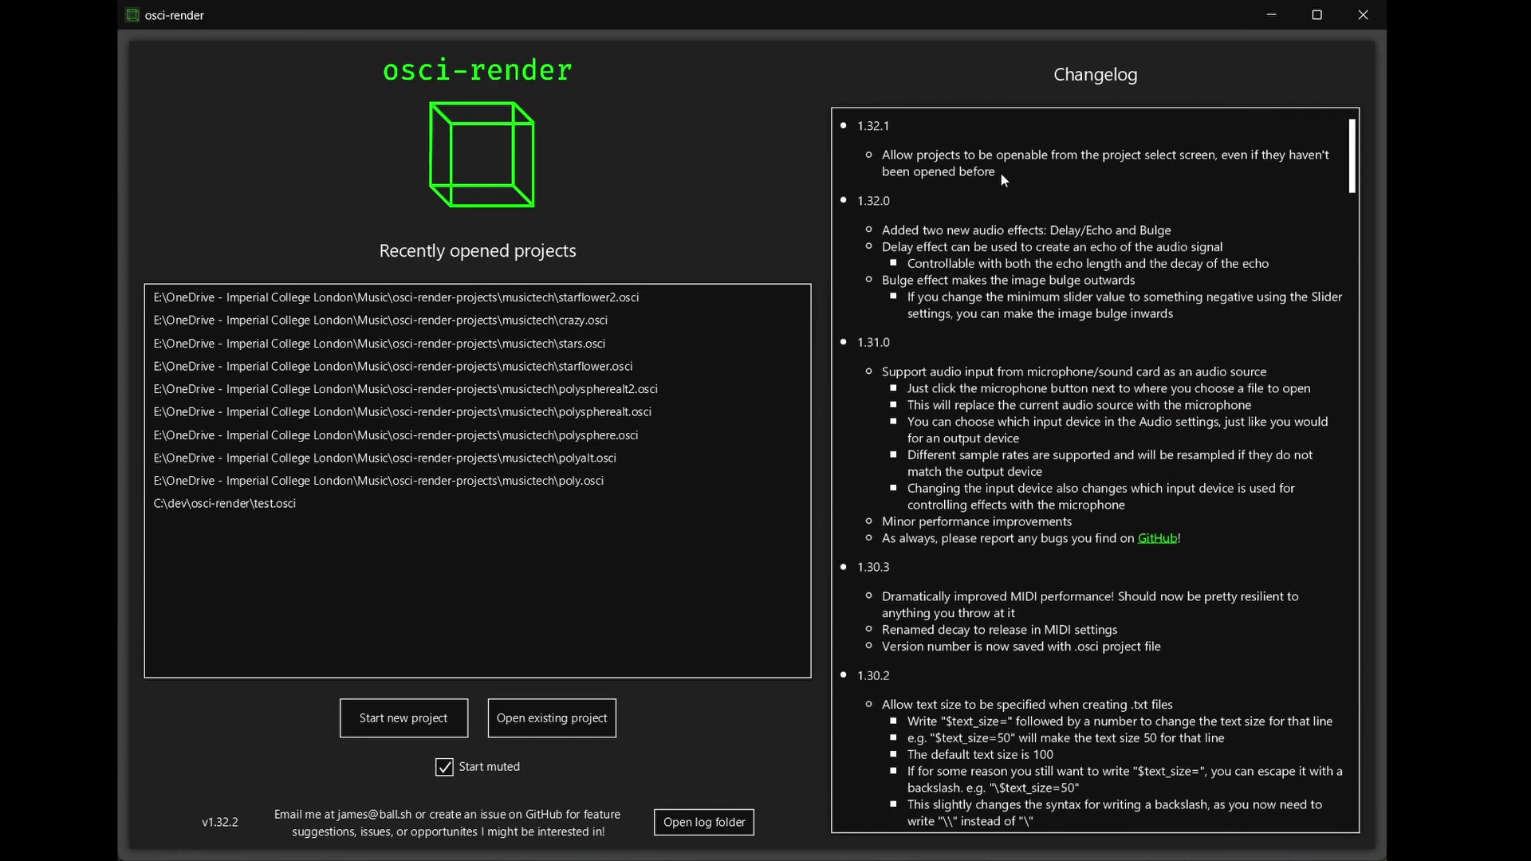
drag(998, 171, 882, 155)
click(1025, 184)
Start a new cube project and place the widened window beside the browser oscilloscope
click(404, 719)
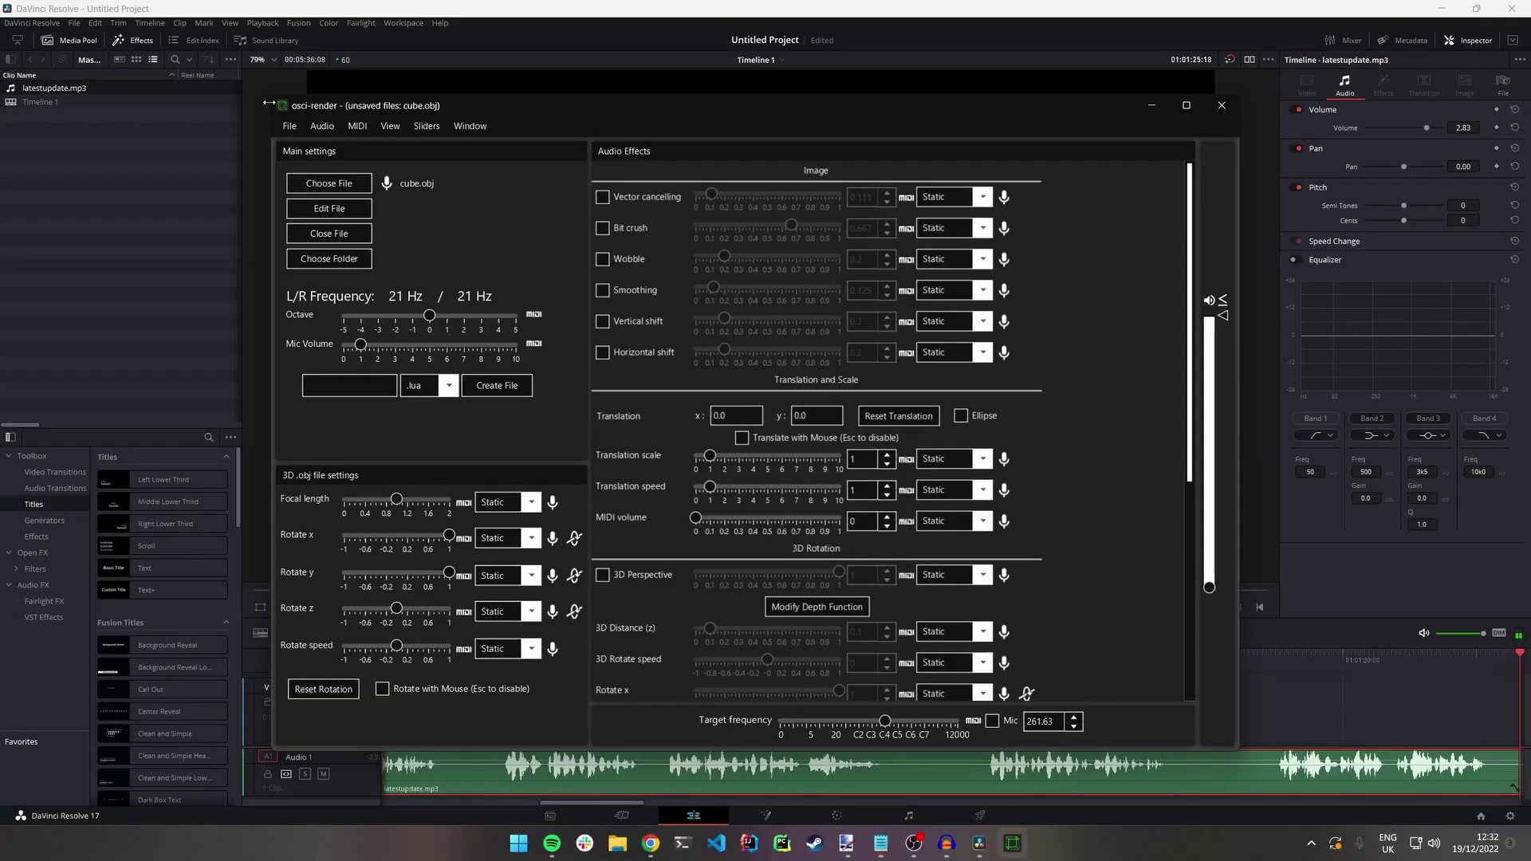
drag(269, 103, 0, 103)
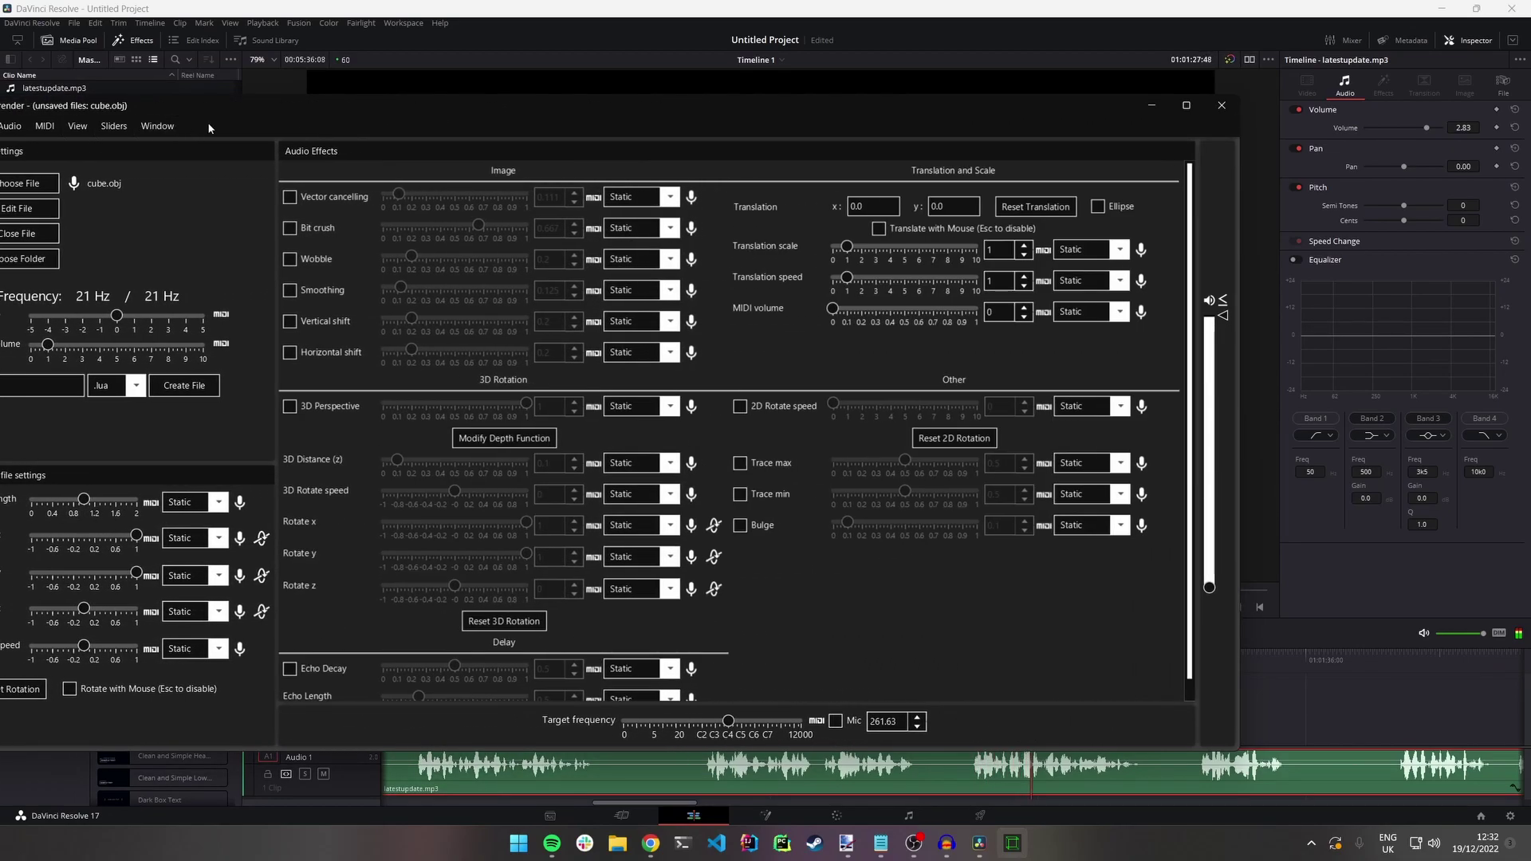
drag(283, 105, 409, 105)
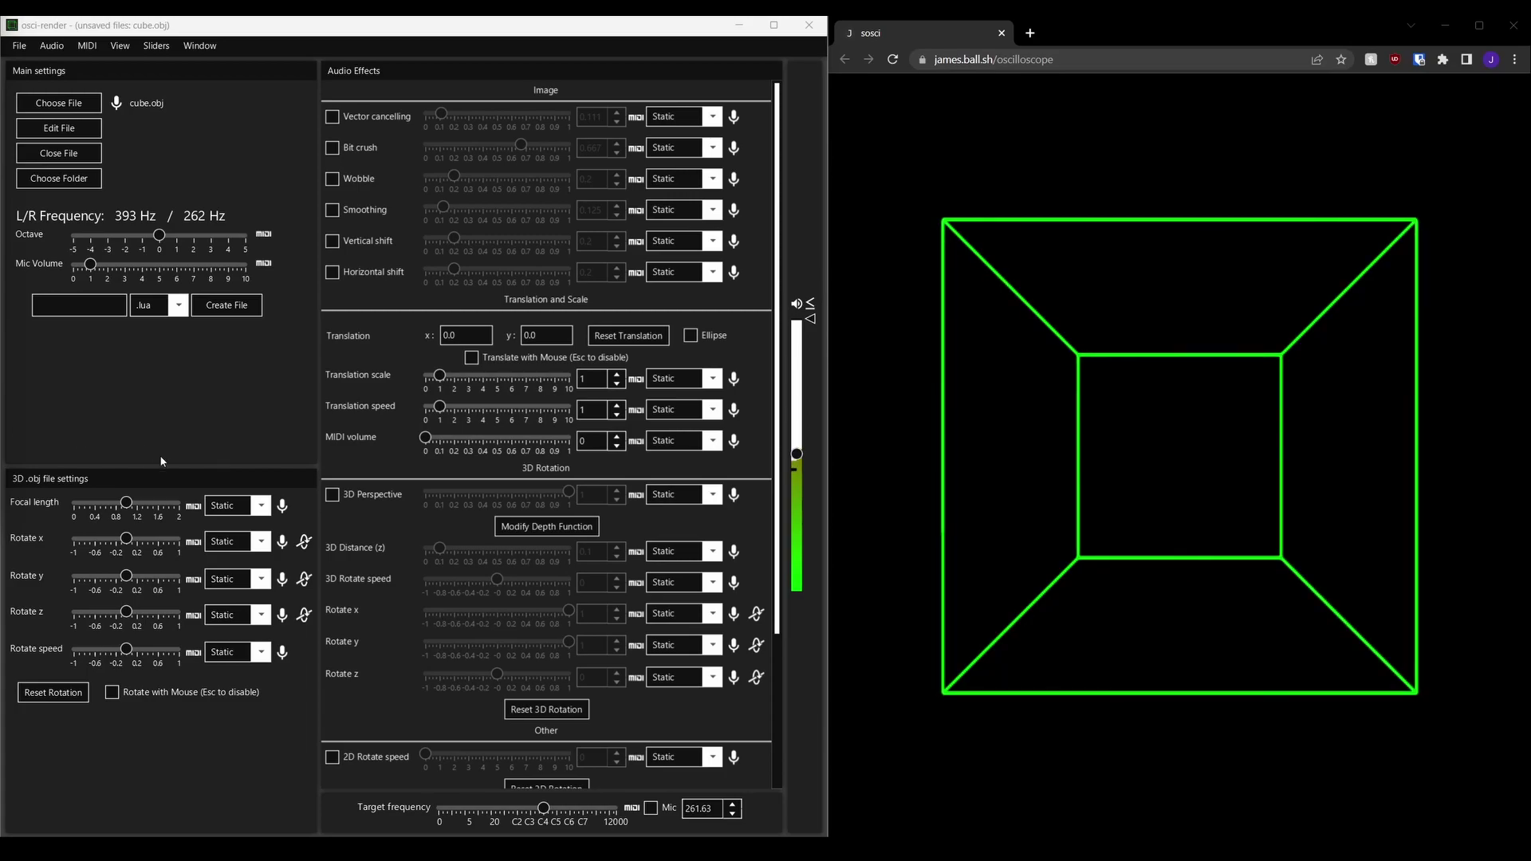
Animate Rotate x and Rotate y with Seesaw, and lower Rotate y to -1
click(231, 541)
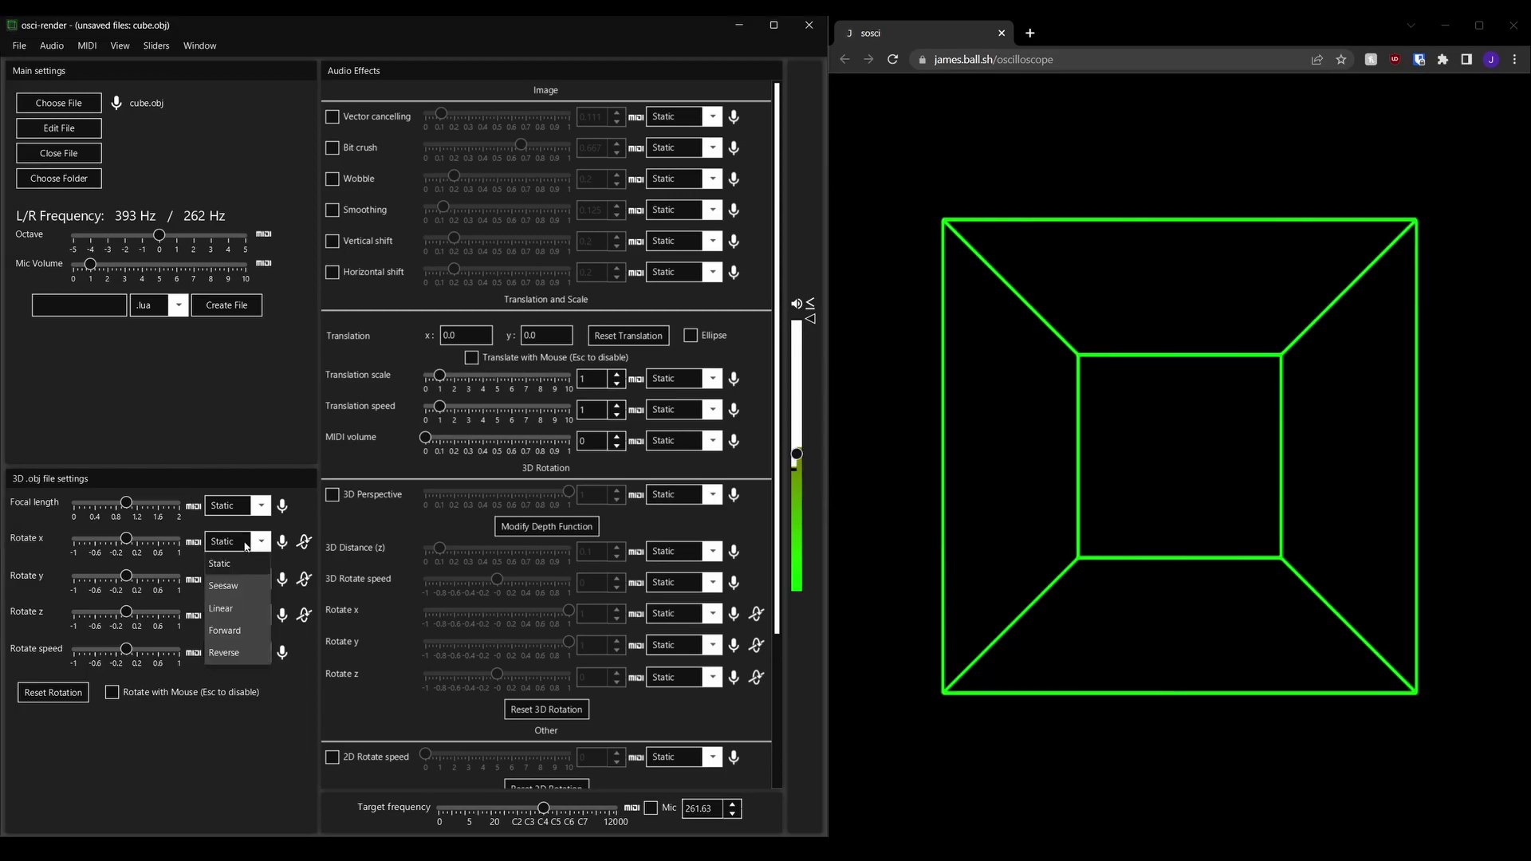
click(224, 586)
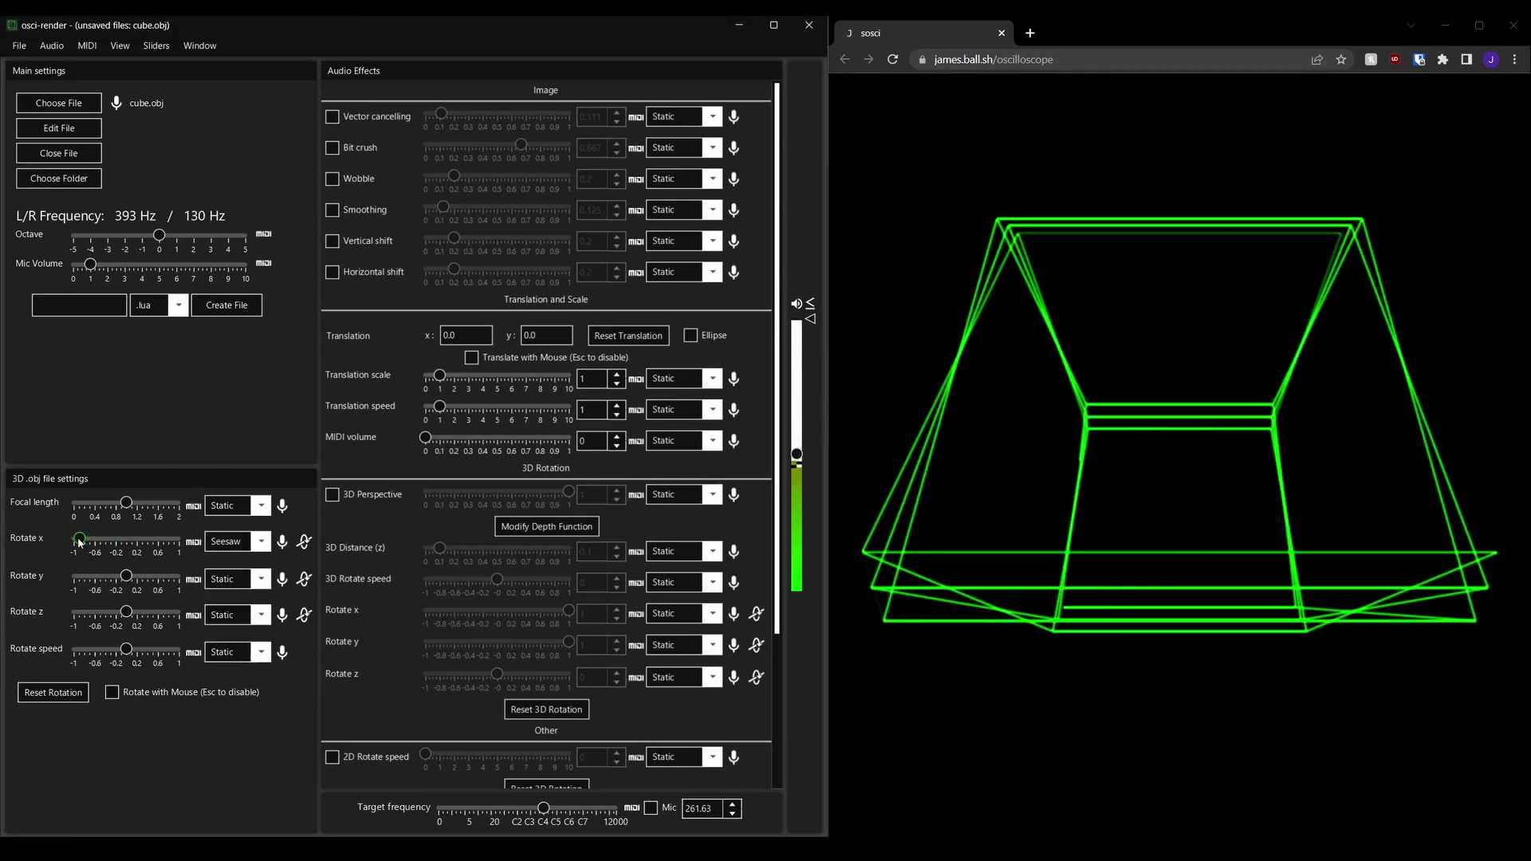
click(232, 579)
click(223, 623)
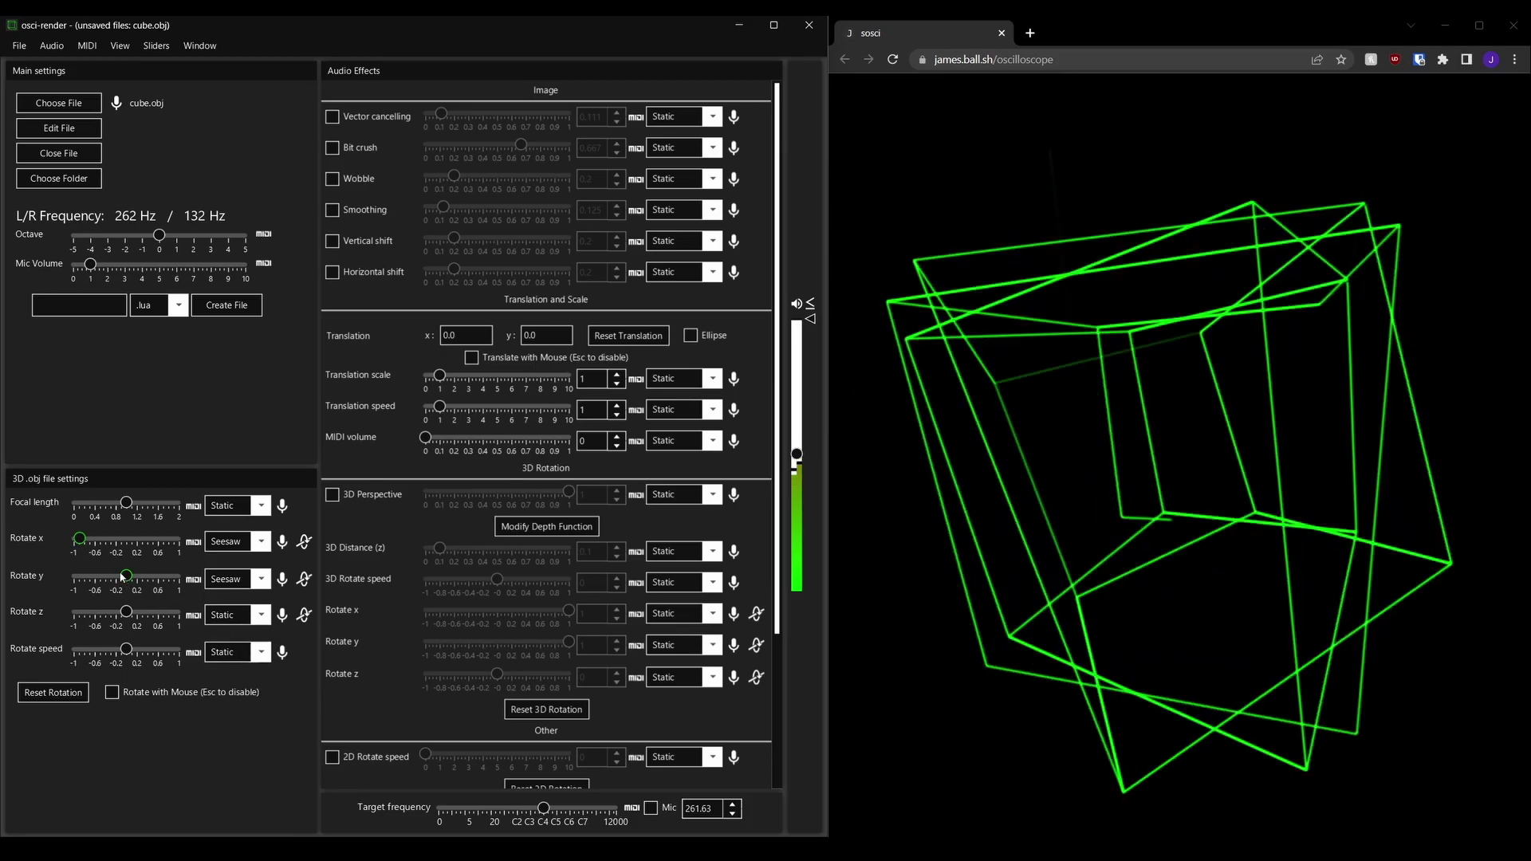
drag(122, 576, 81, 580)
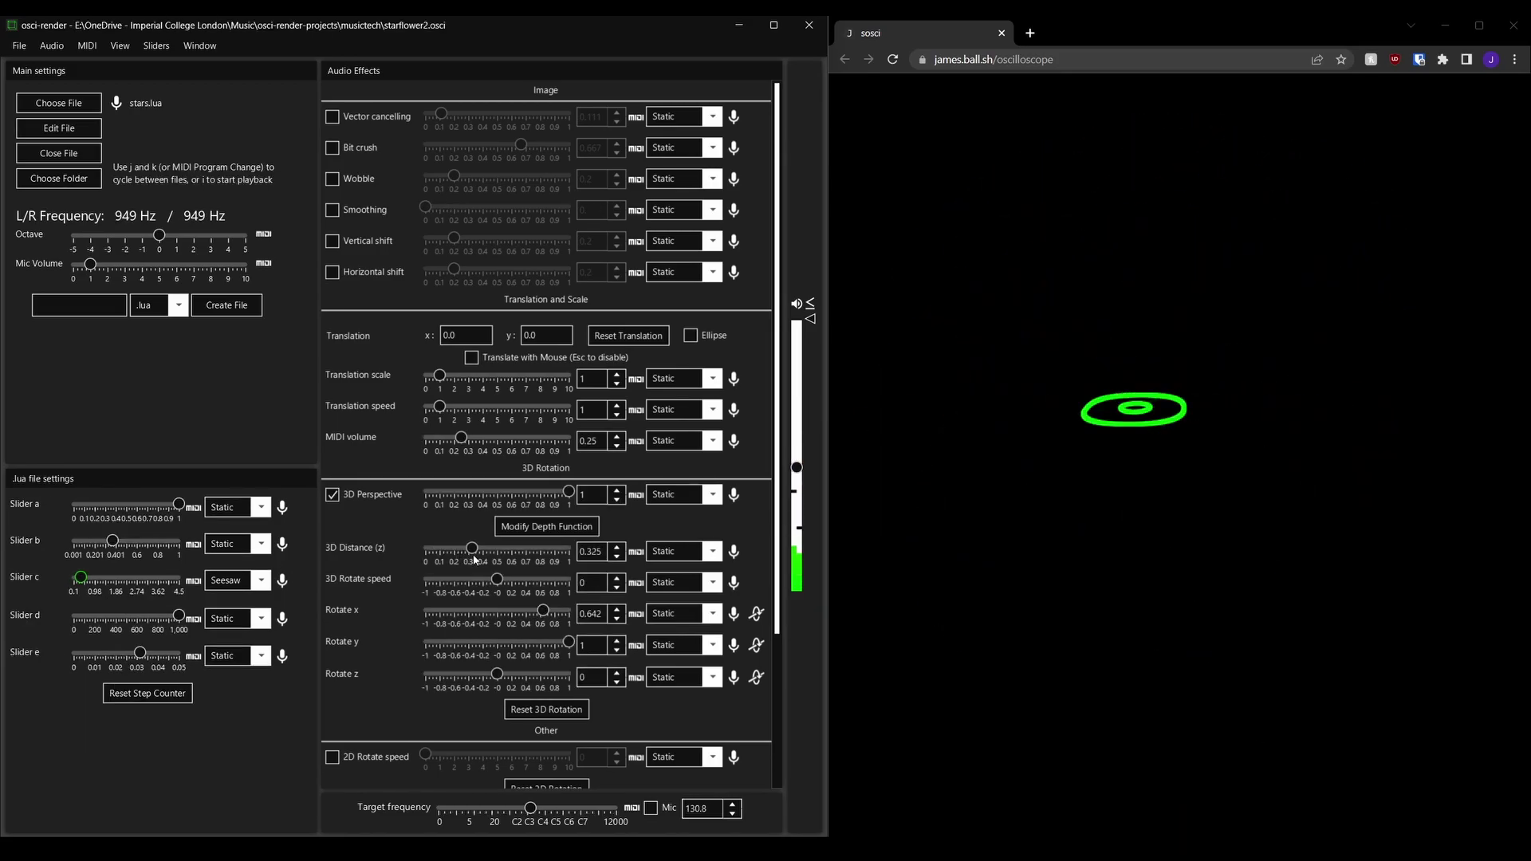
Set 3D Distance to 0.45 and Rotate x to 1, resetting Rotate speed to 0
drag(474, 558, 519, 563)
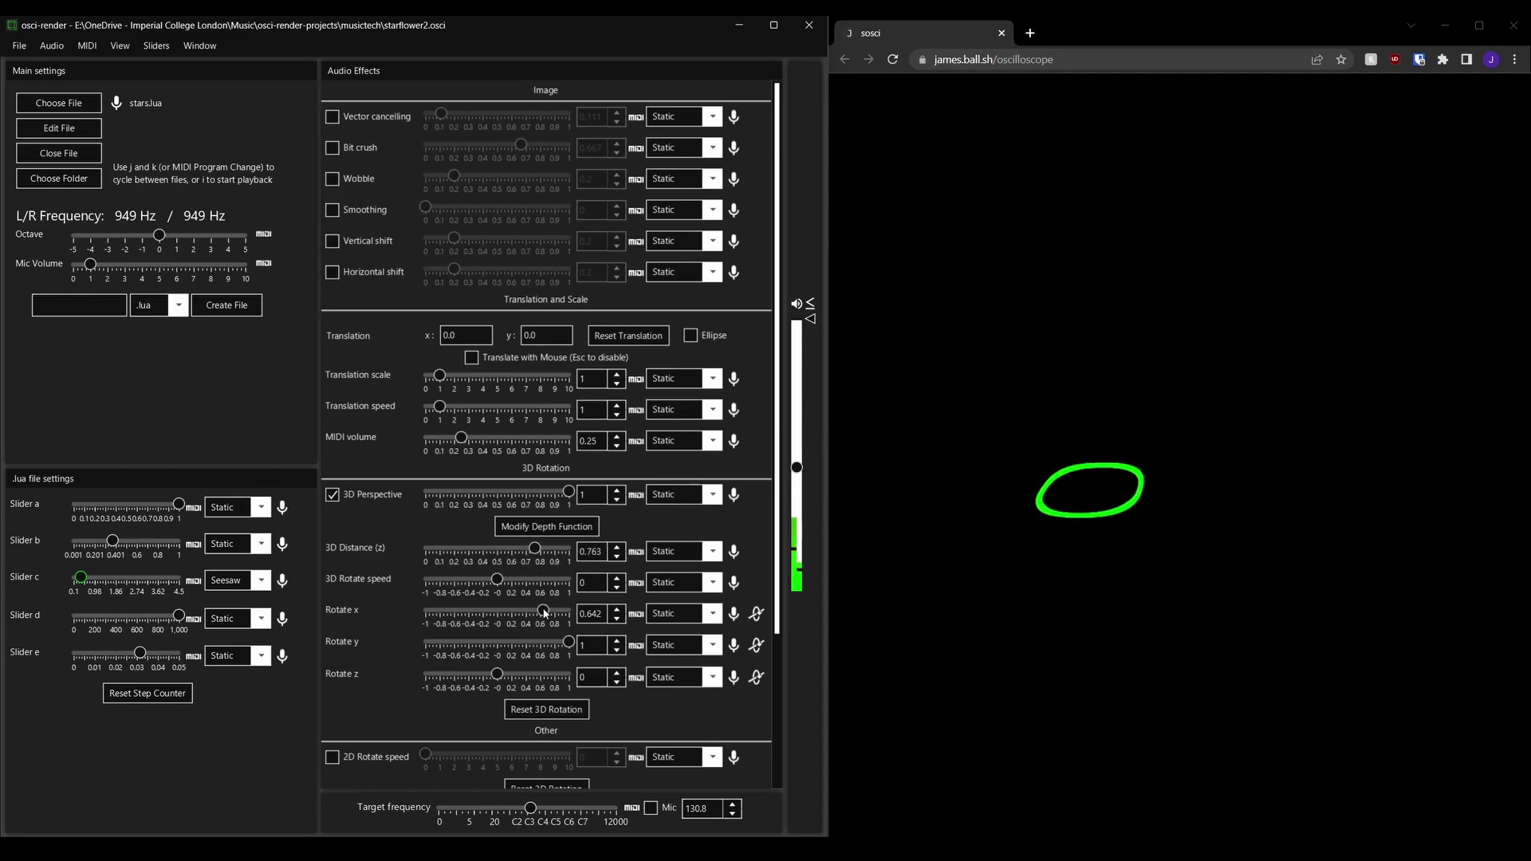
drag(468, 609, 435, 604)
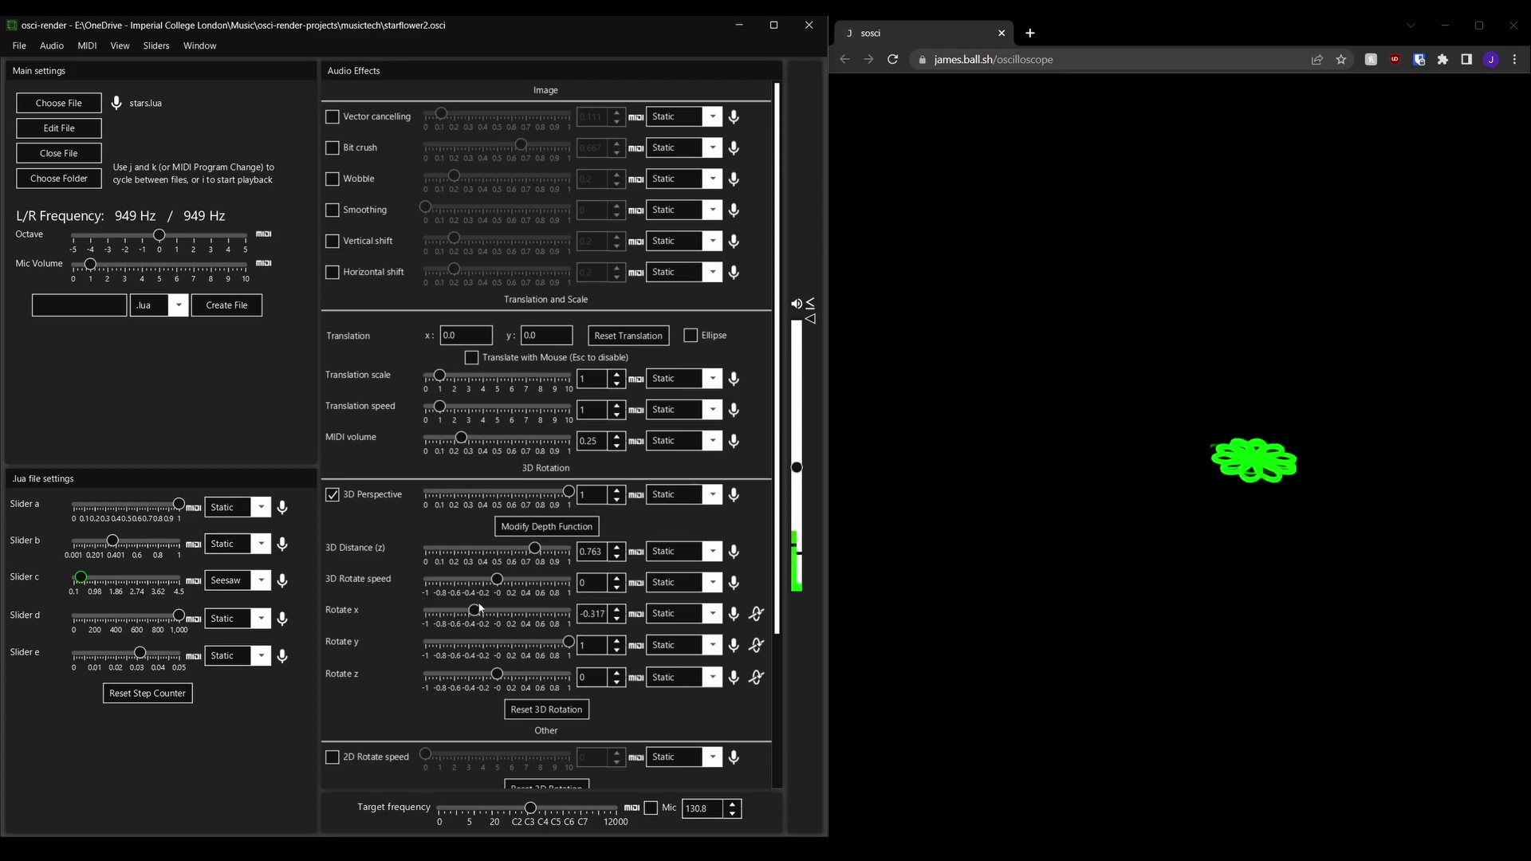
drag(547, 613, 572, 613)
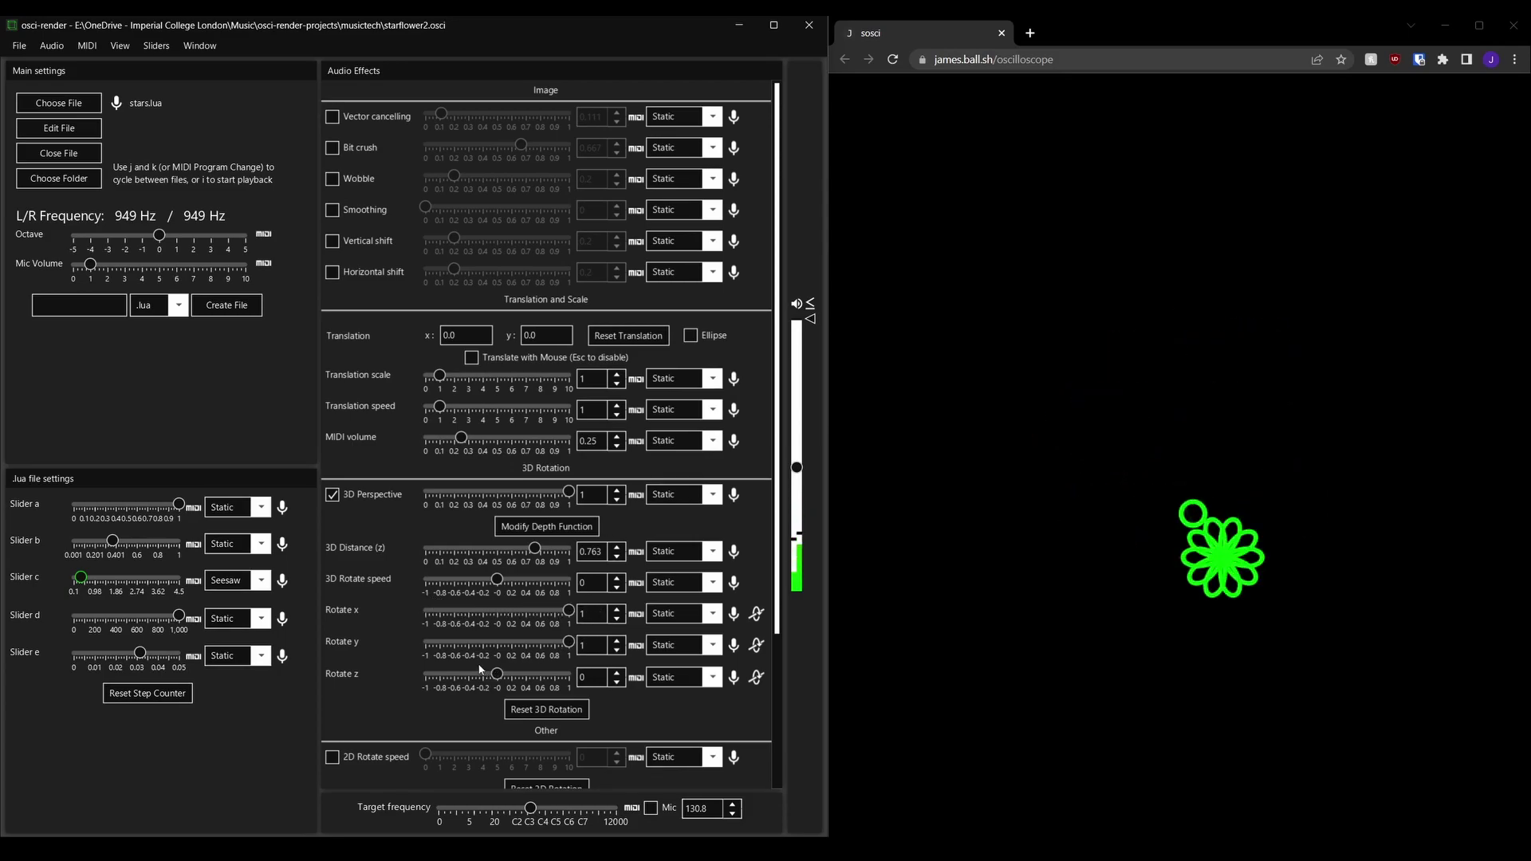
drag(497, 580, 503, 582)
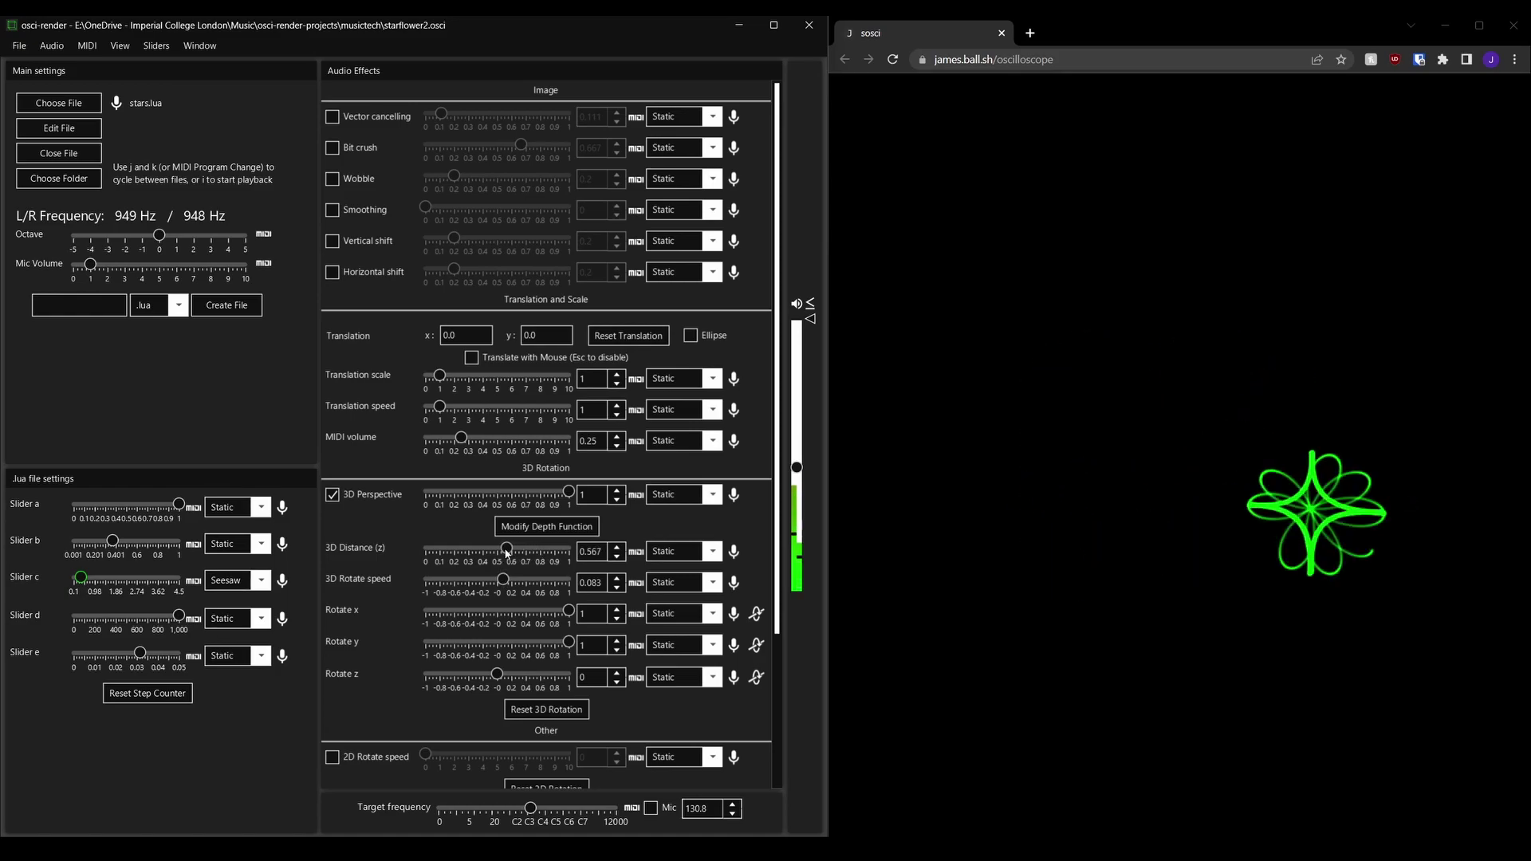
drag(534, 550, 490, 552)
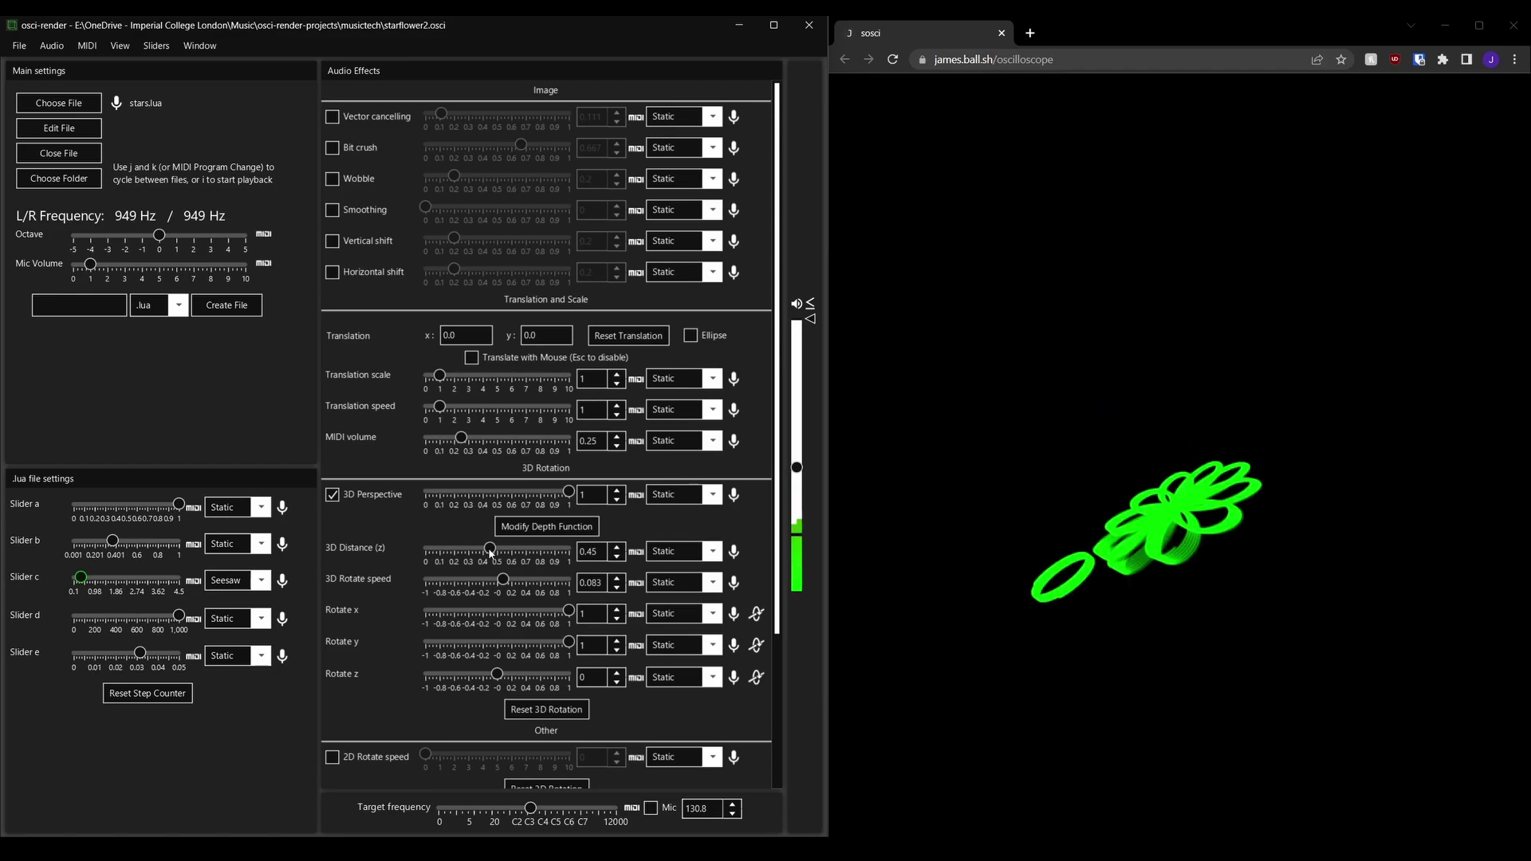
double_click(503, 580)
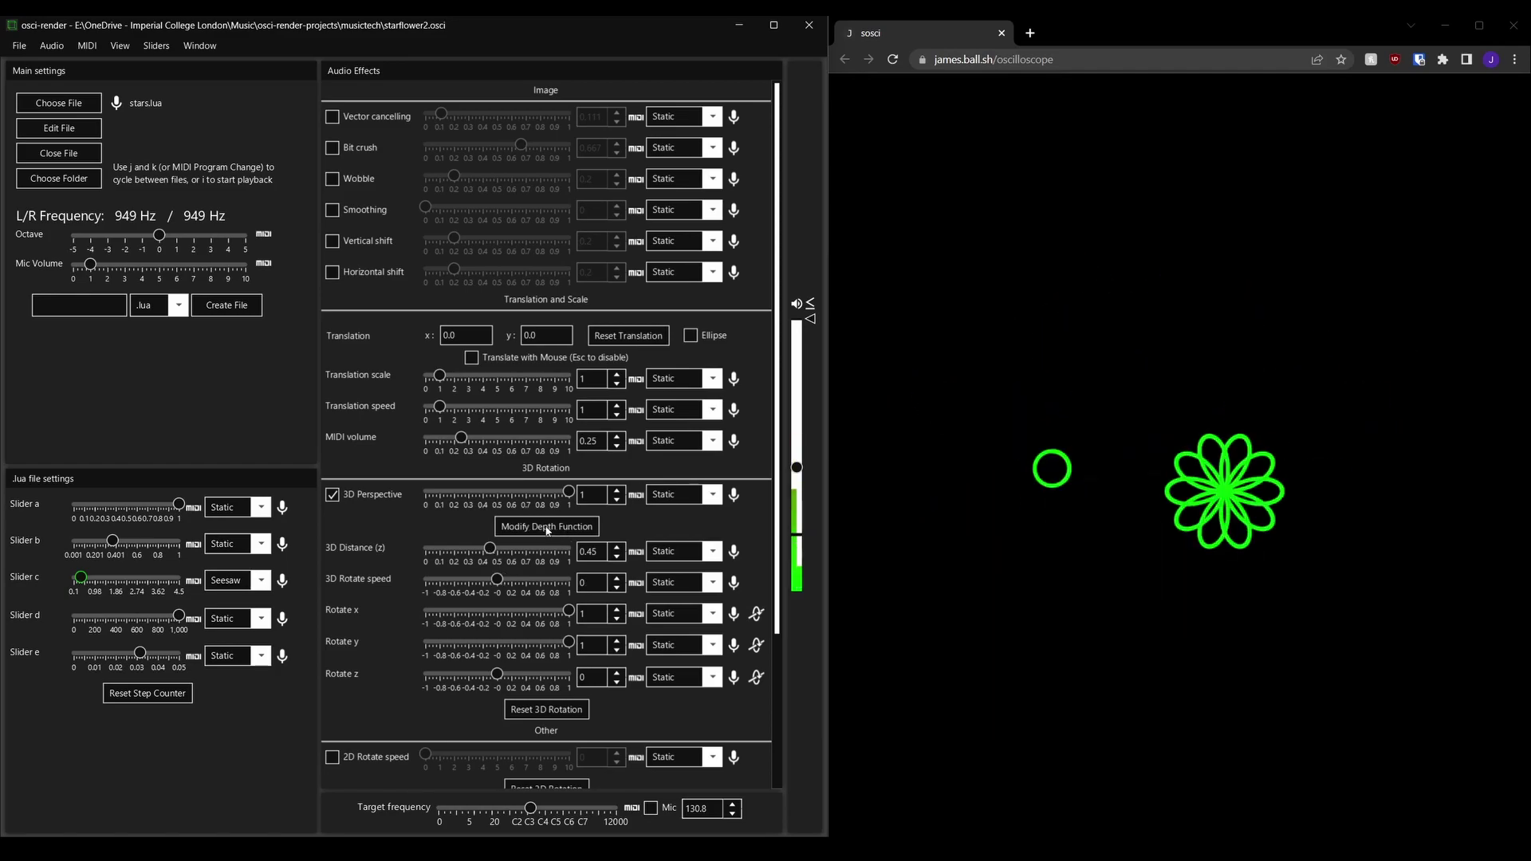
Add a math.sin offset to the z term of the 3D perspective depth function
click(519, 525)
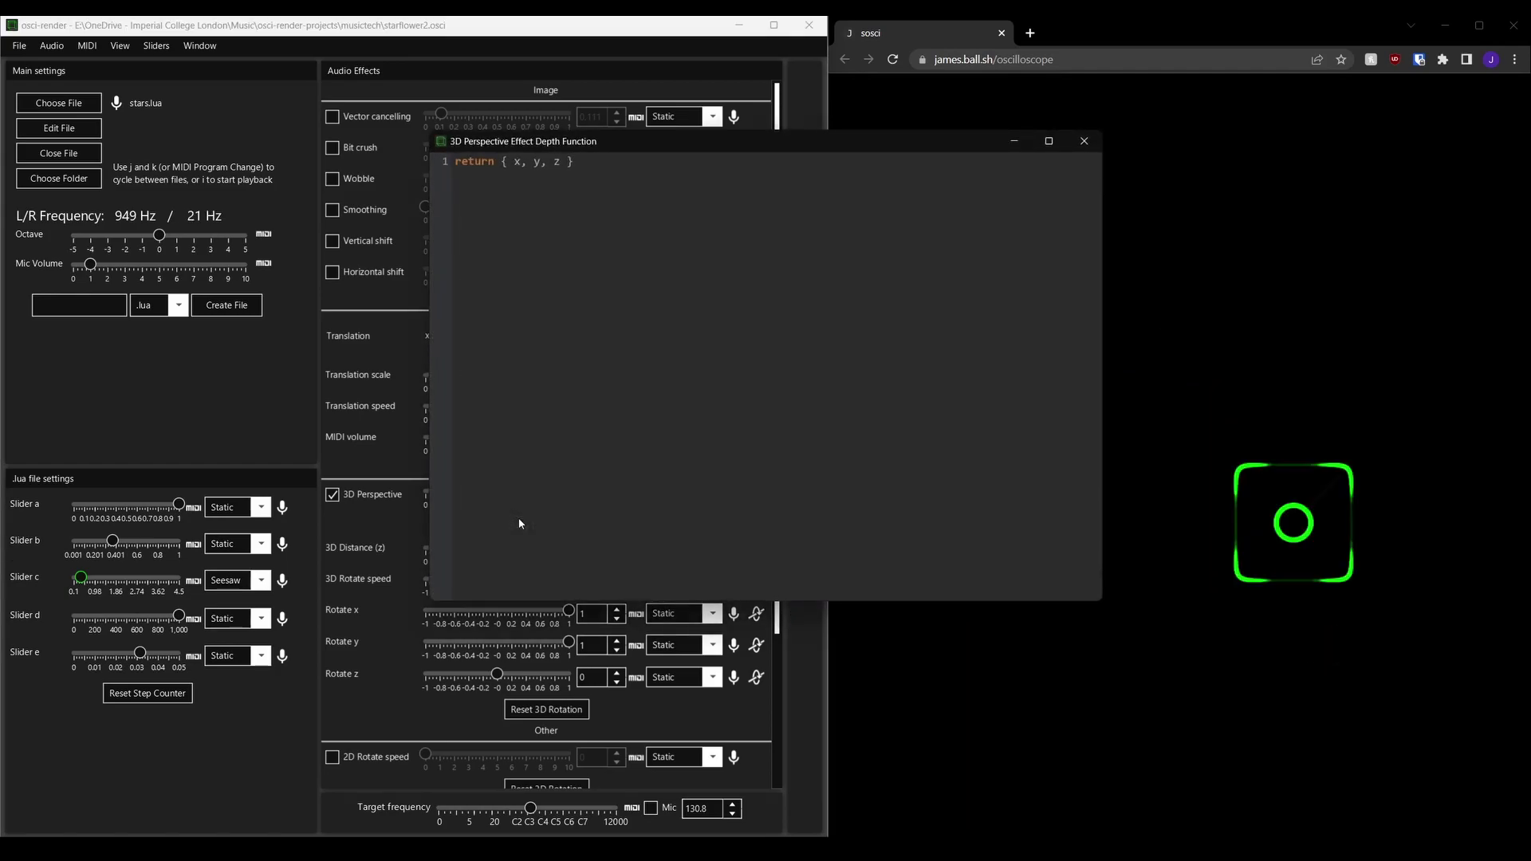
drag(601, 147, 417, 206)
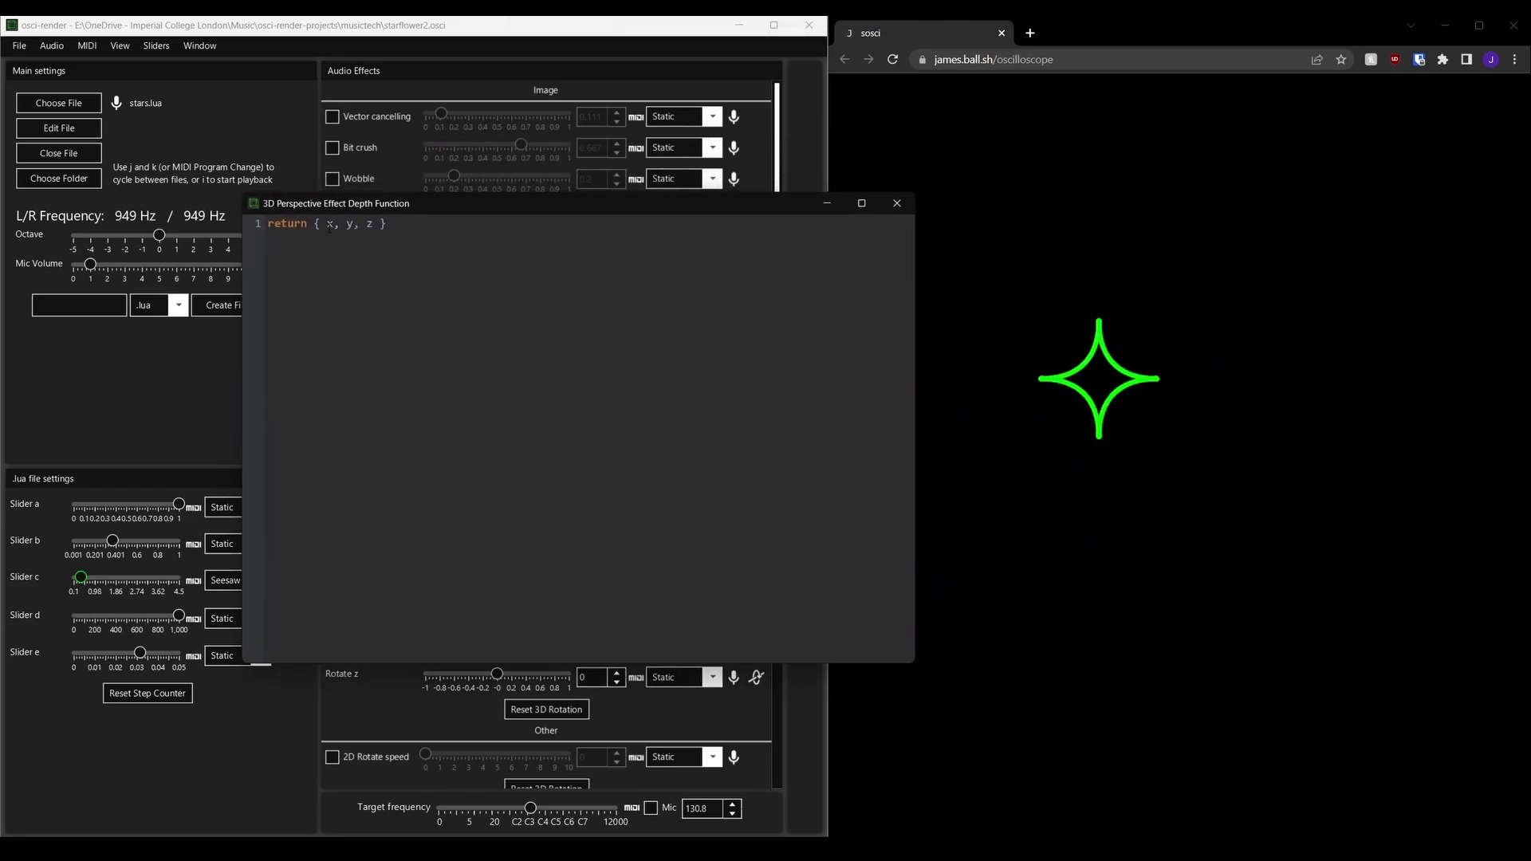
click(367, 224)
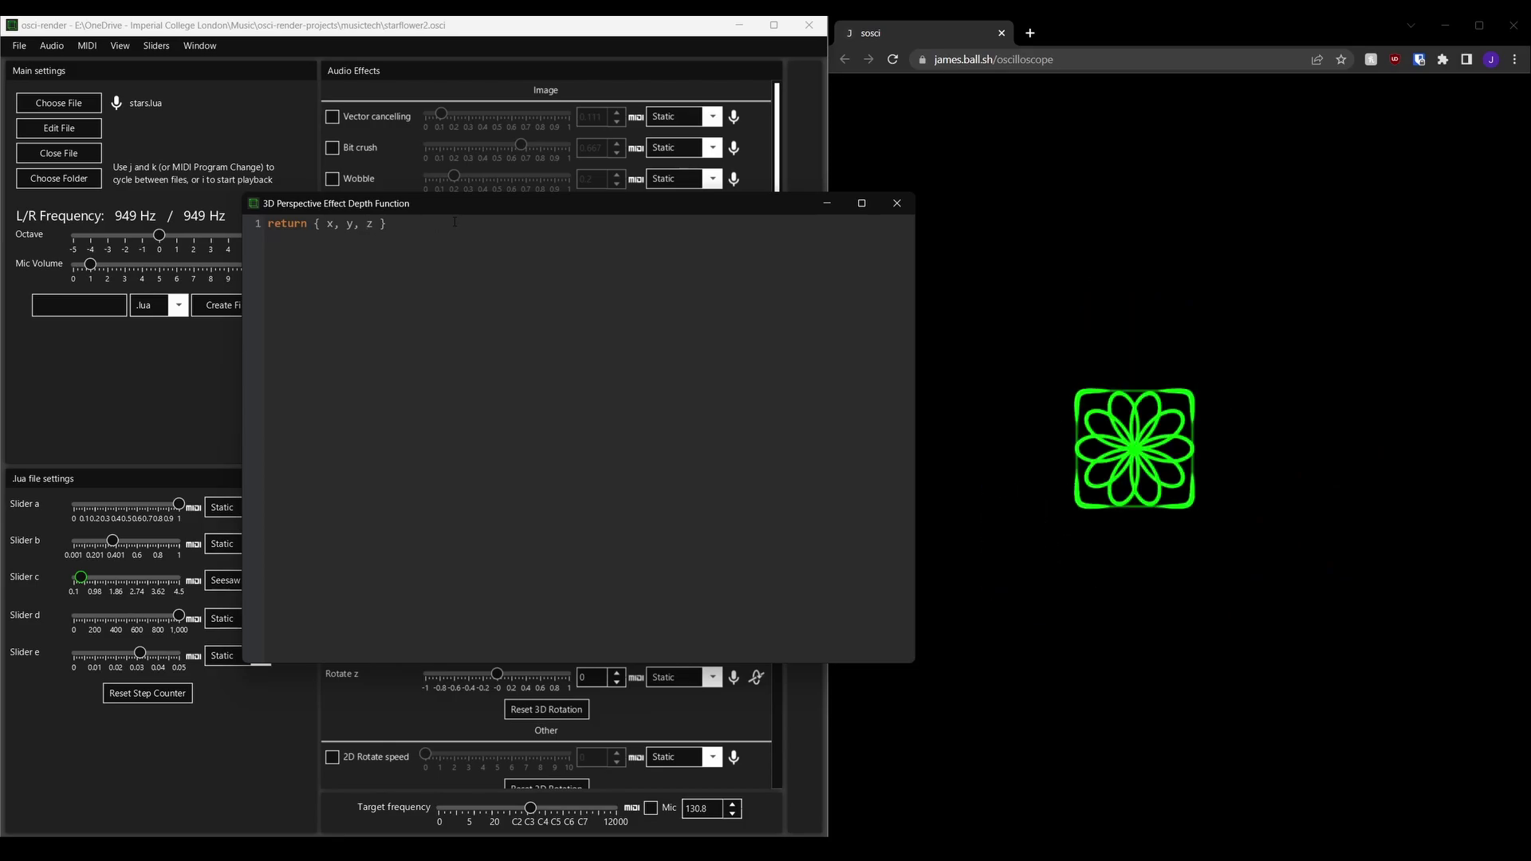
key(Right)
text(+ ma)
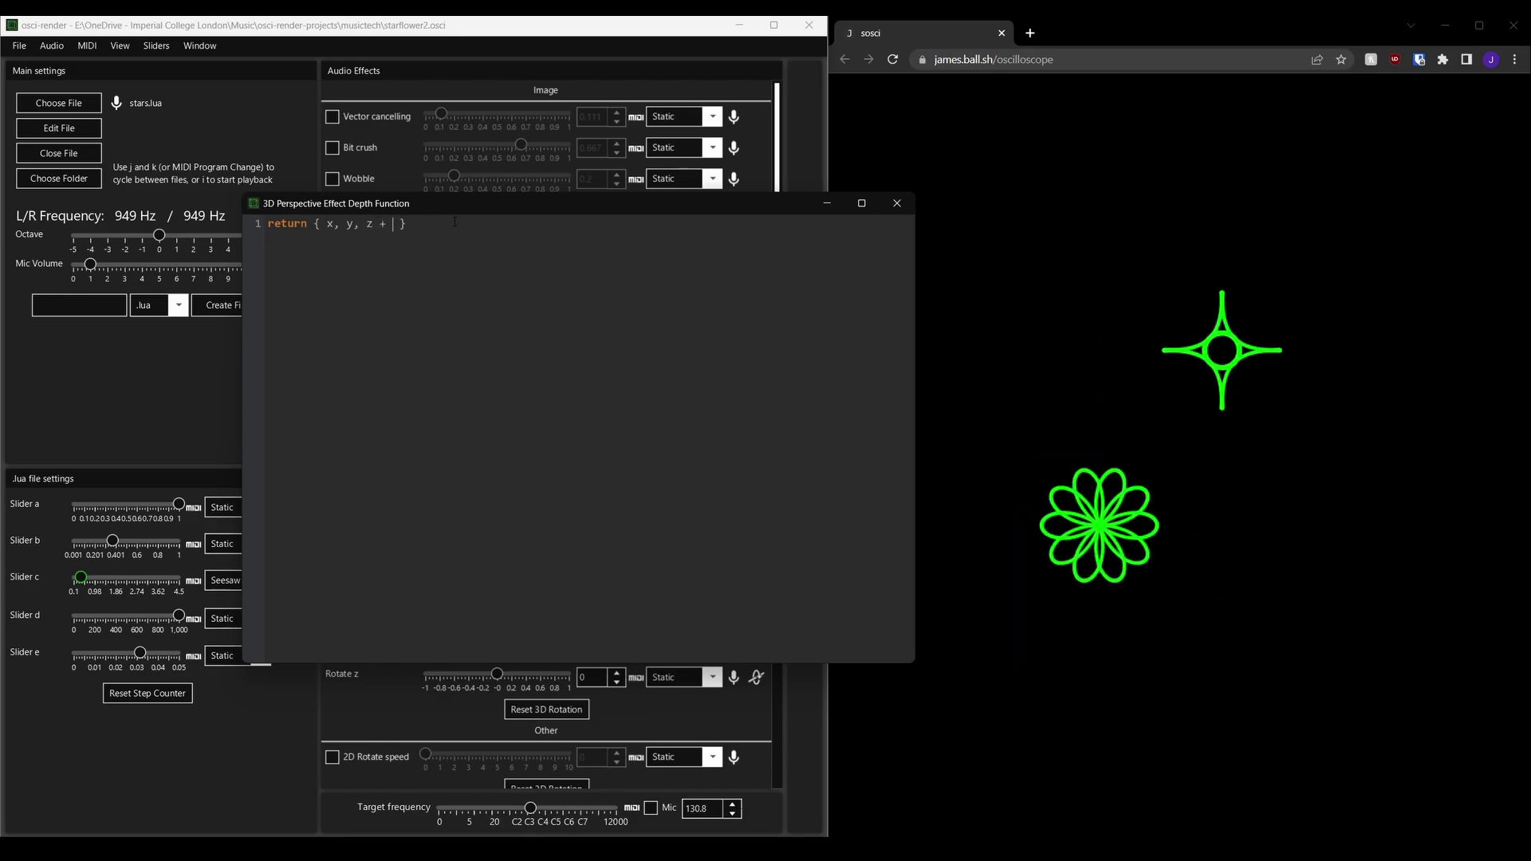
text(th.sin())
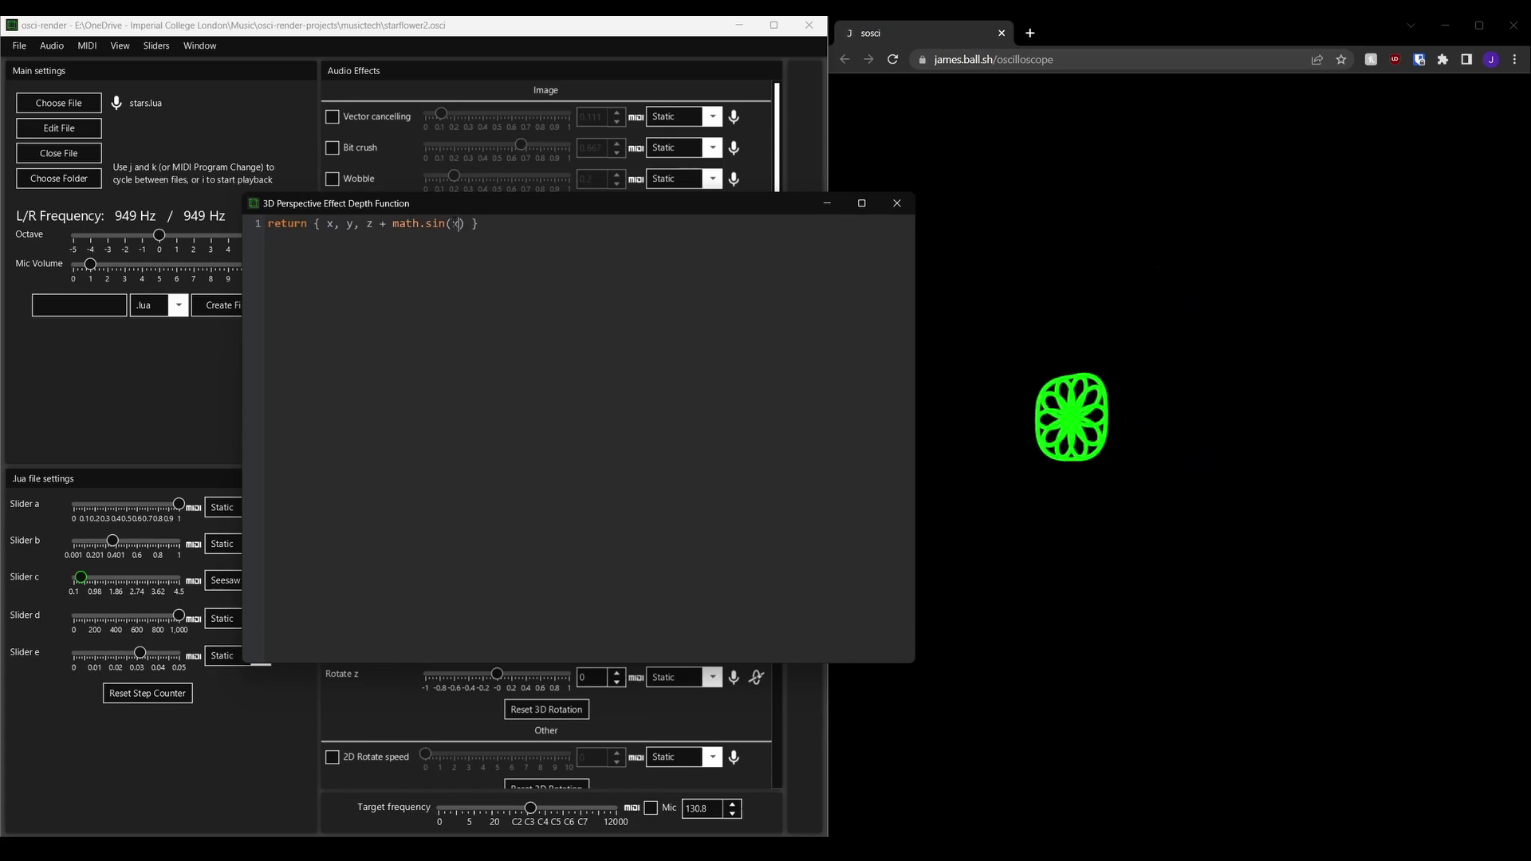
text(x)
text(10 *)
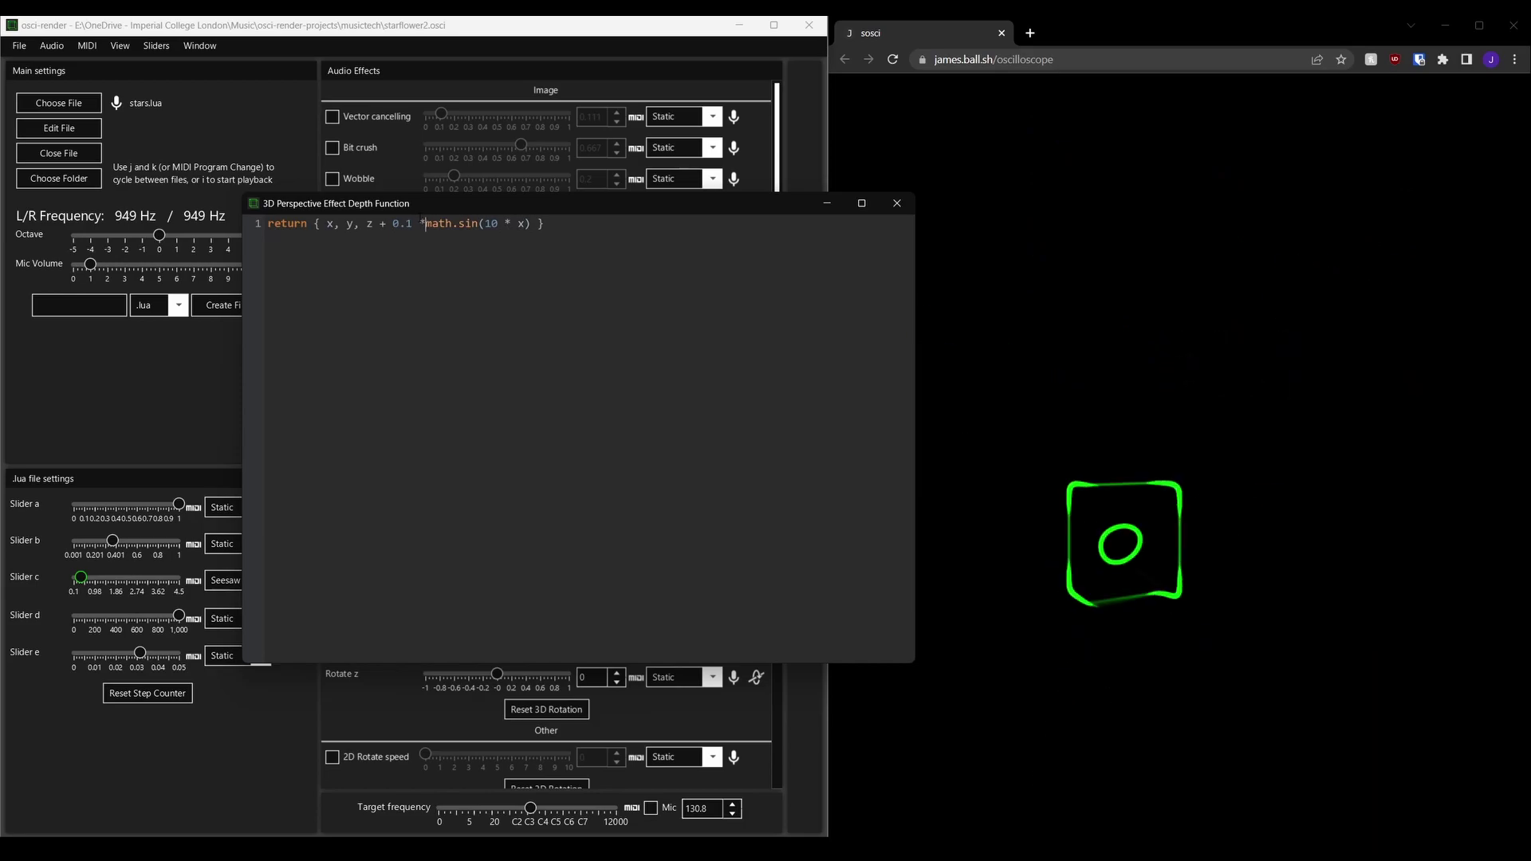
Tilt Rotate x to about 0.5 and delete the 1 in 0.1 to remove the sine wobble
click(533, 588)
click(527, 610)
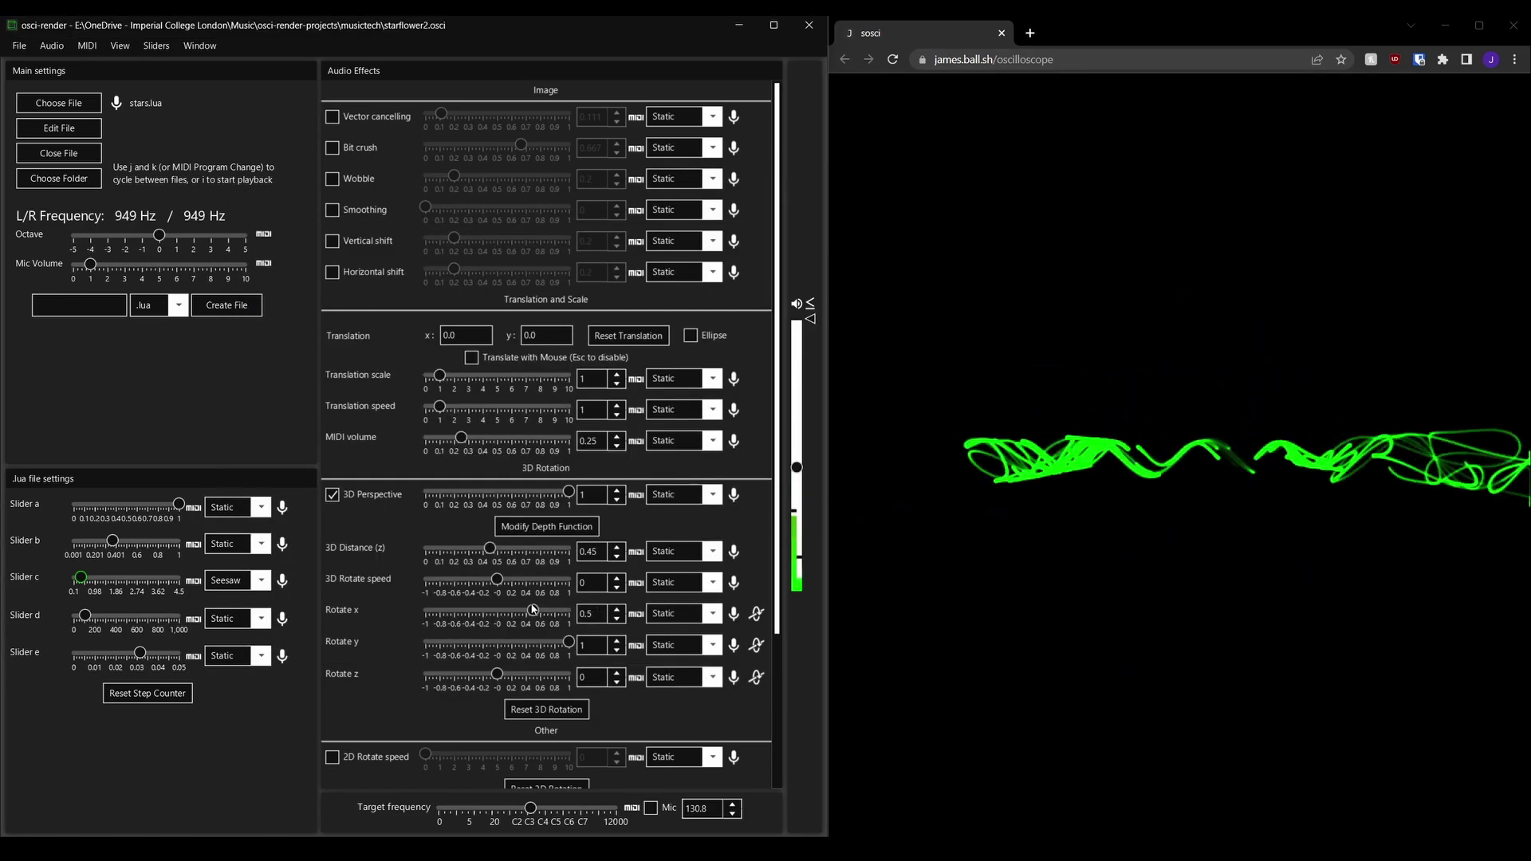
drag(527, 610, 533, 610)
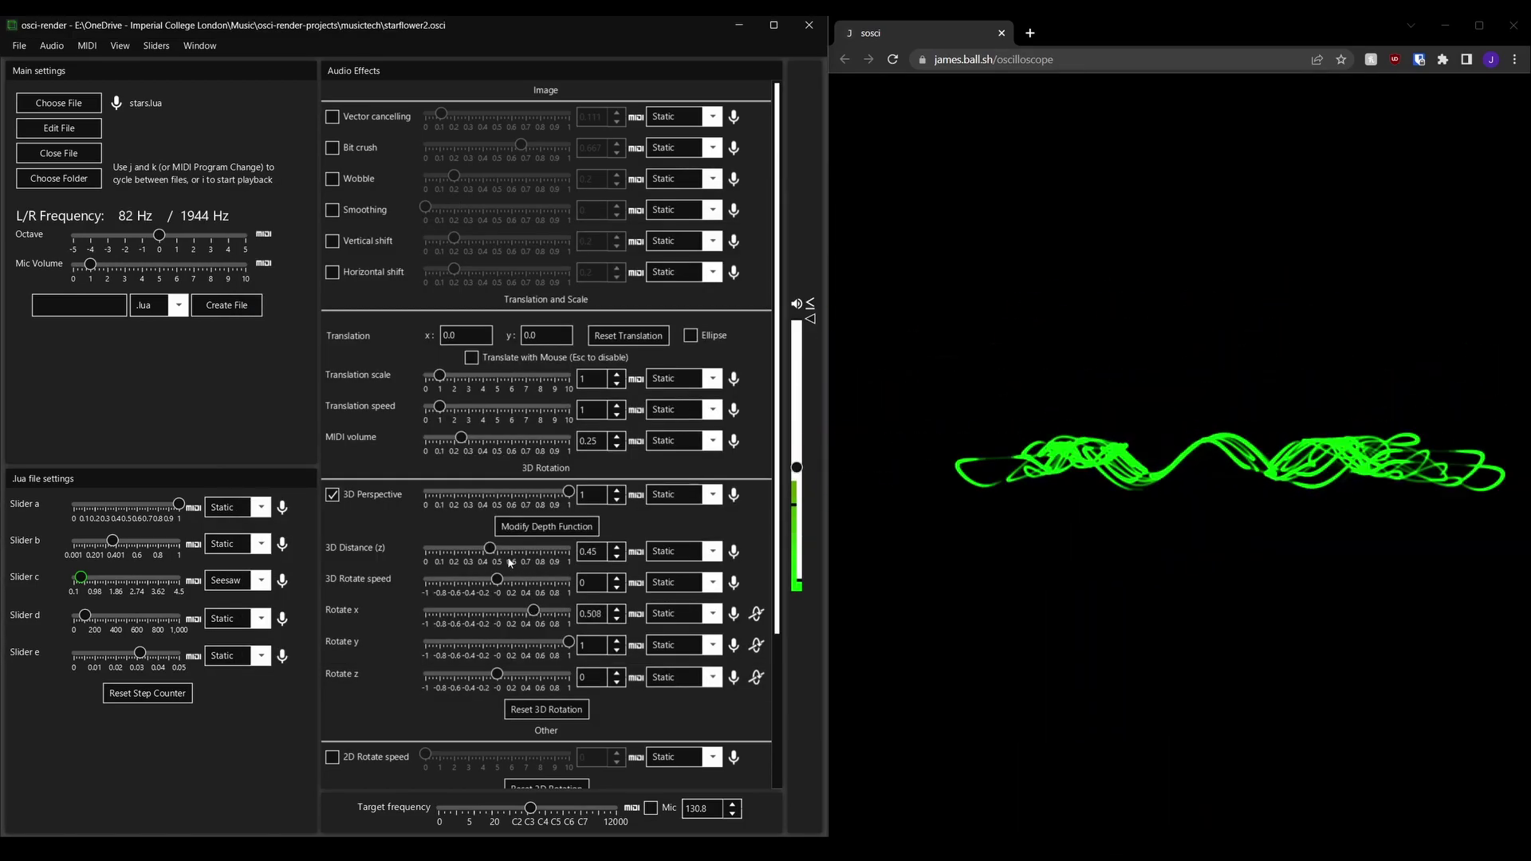
click(527, 527)
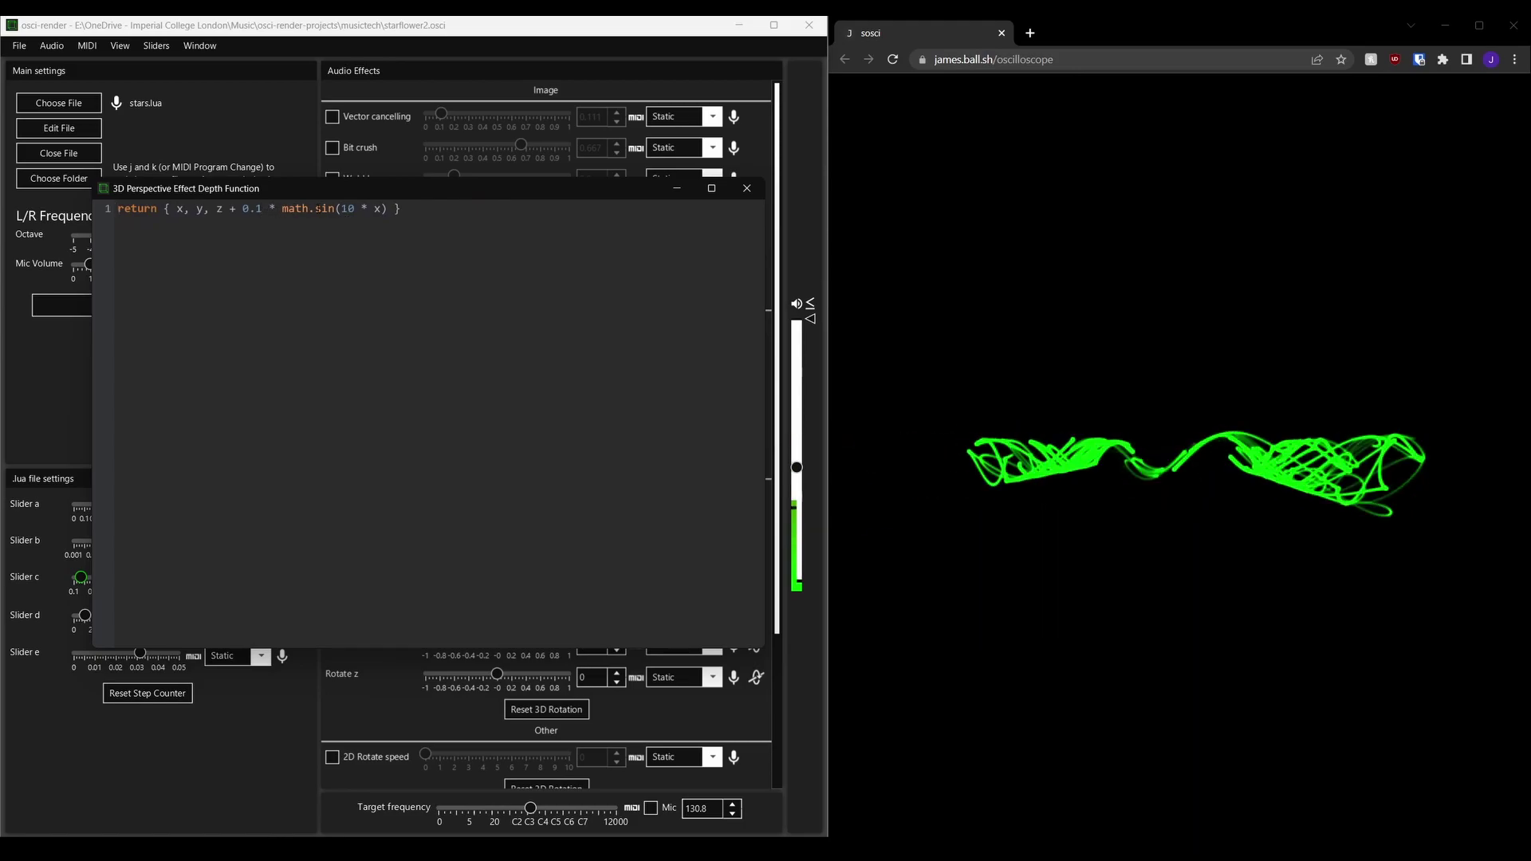
key(BackSpace)
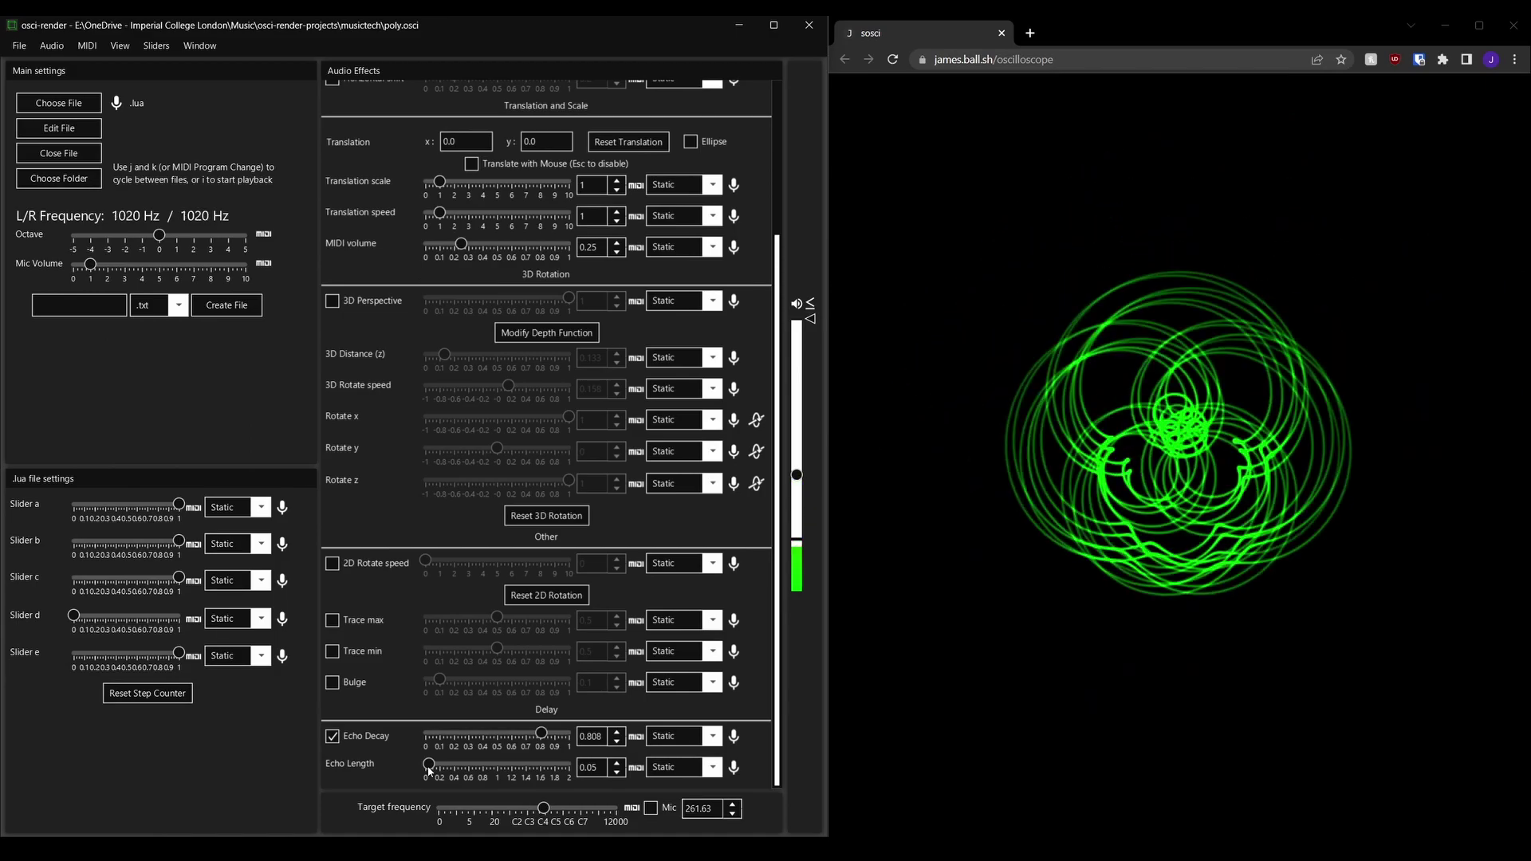
Lower the Echo Decay slider to about 0.633
drag(532, 747, 514, 741)
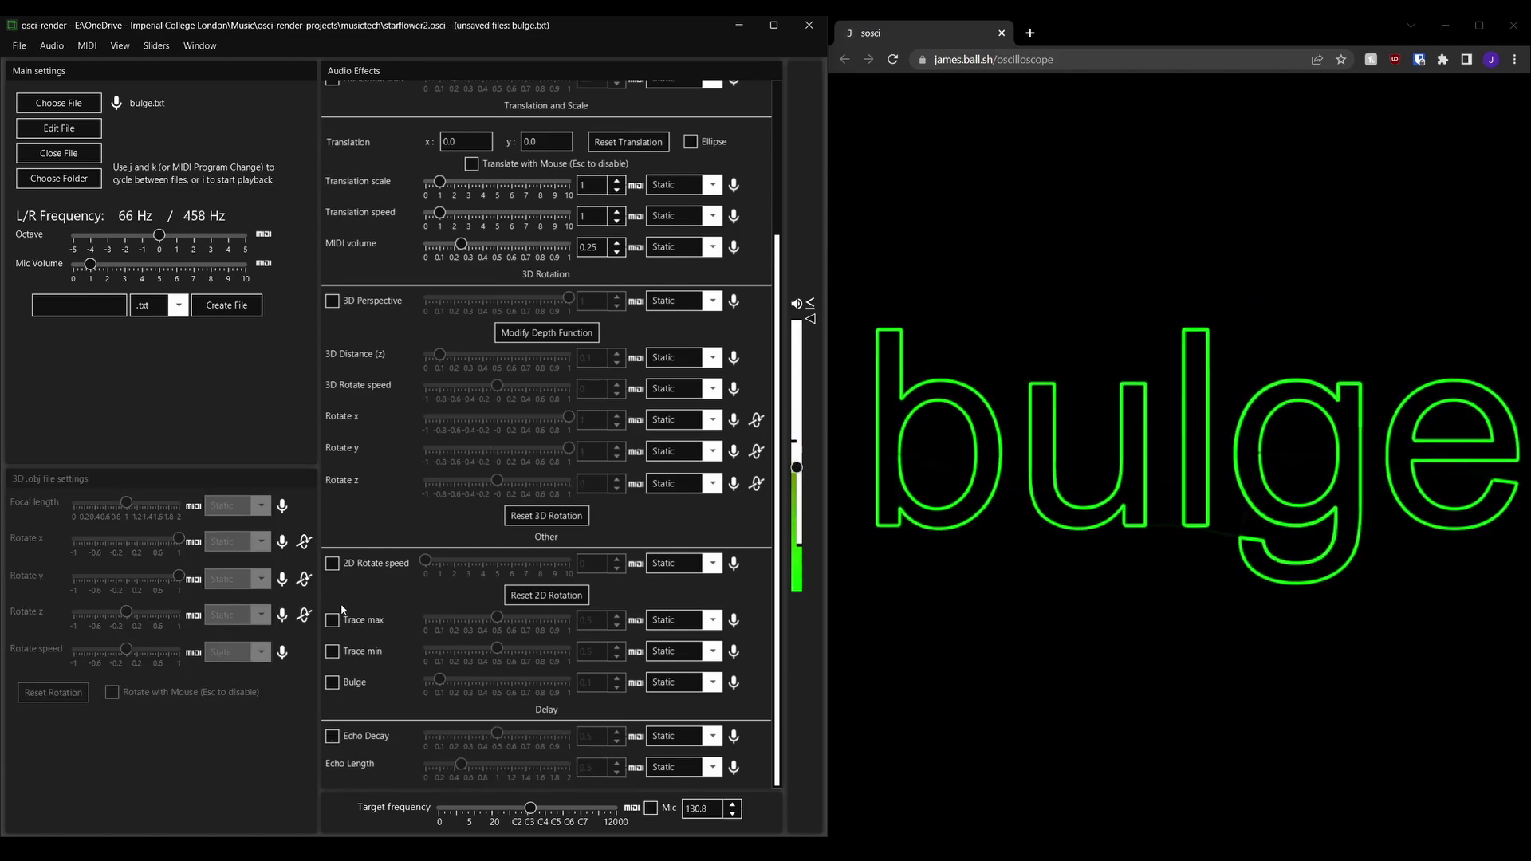
Enable Bulge with Seesaw animation at an amount of 0.088
click(332, 683)
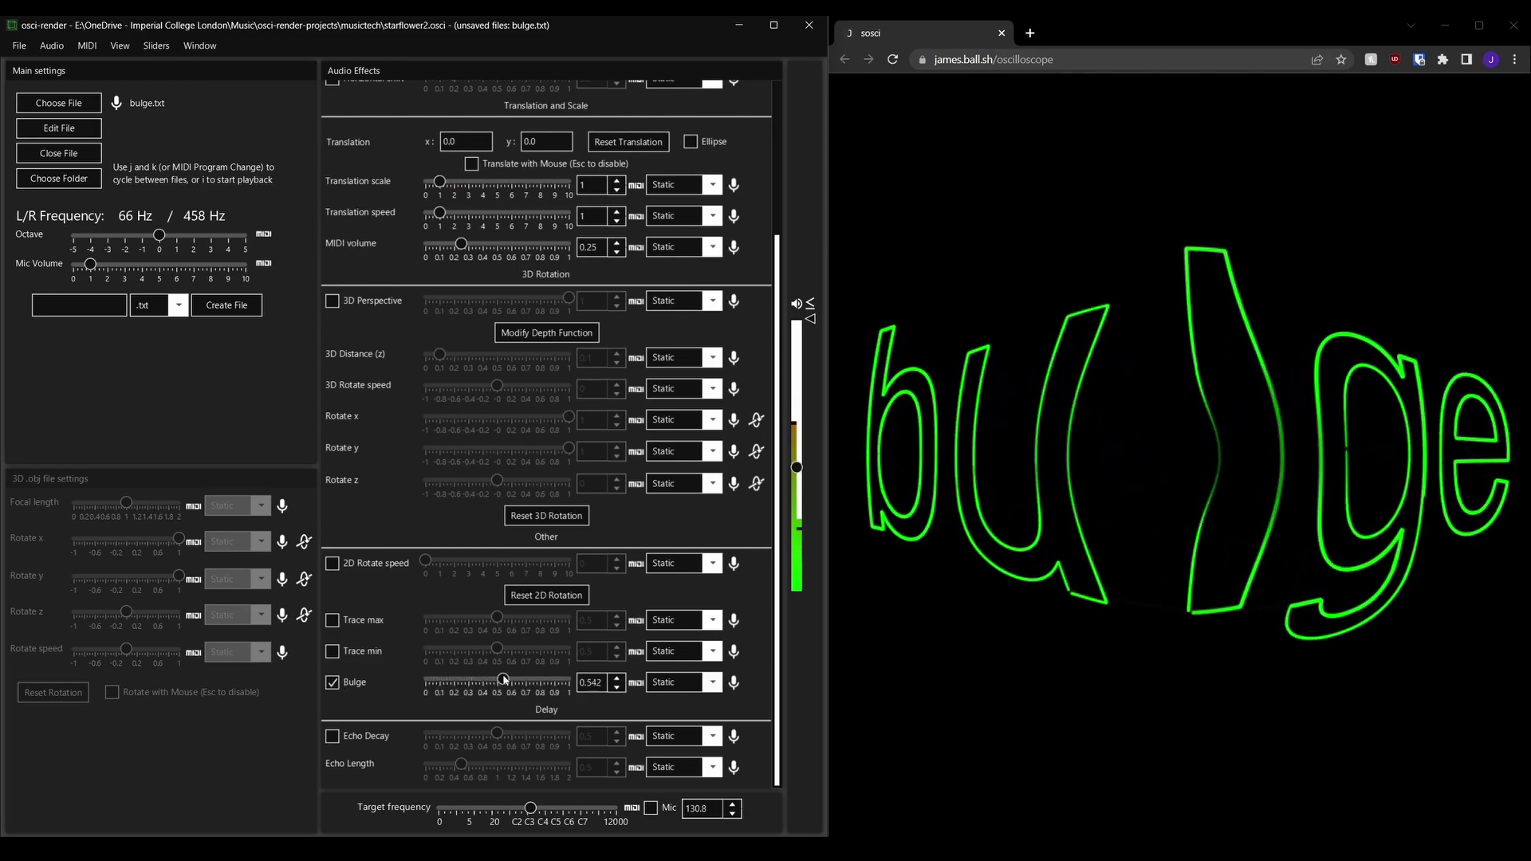
drag(503, 678, 508, 678)
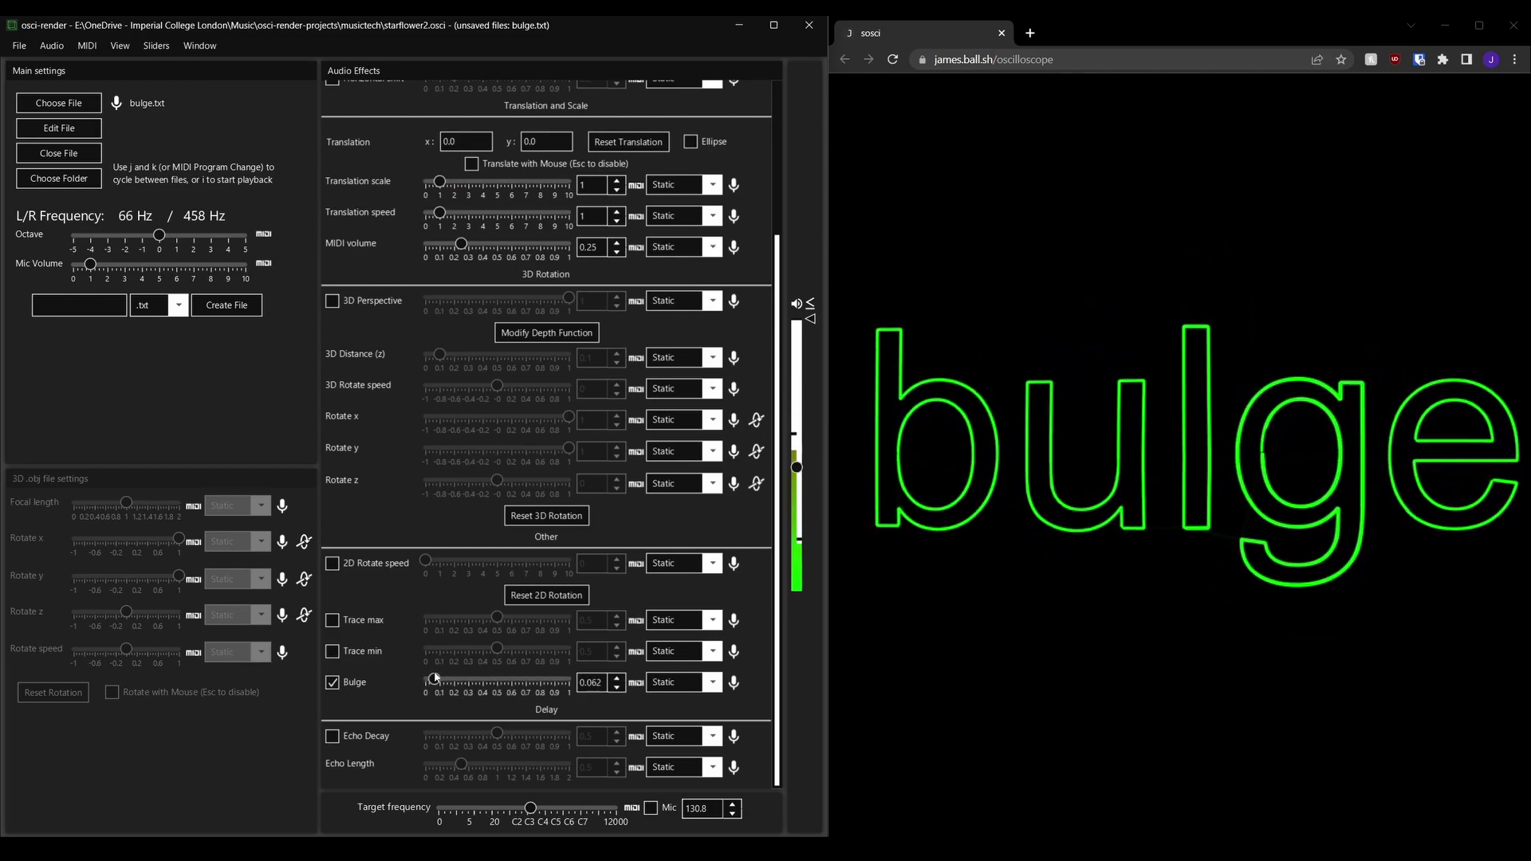
click(683, 681)
click(674, 738)
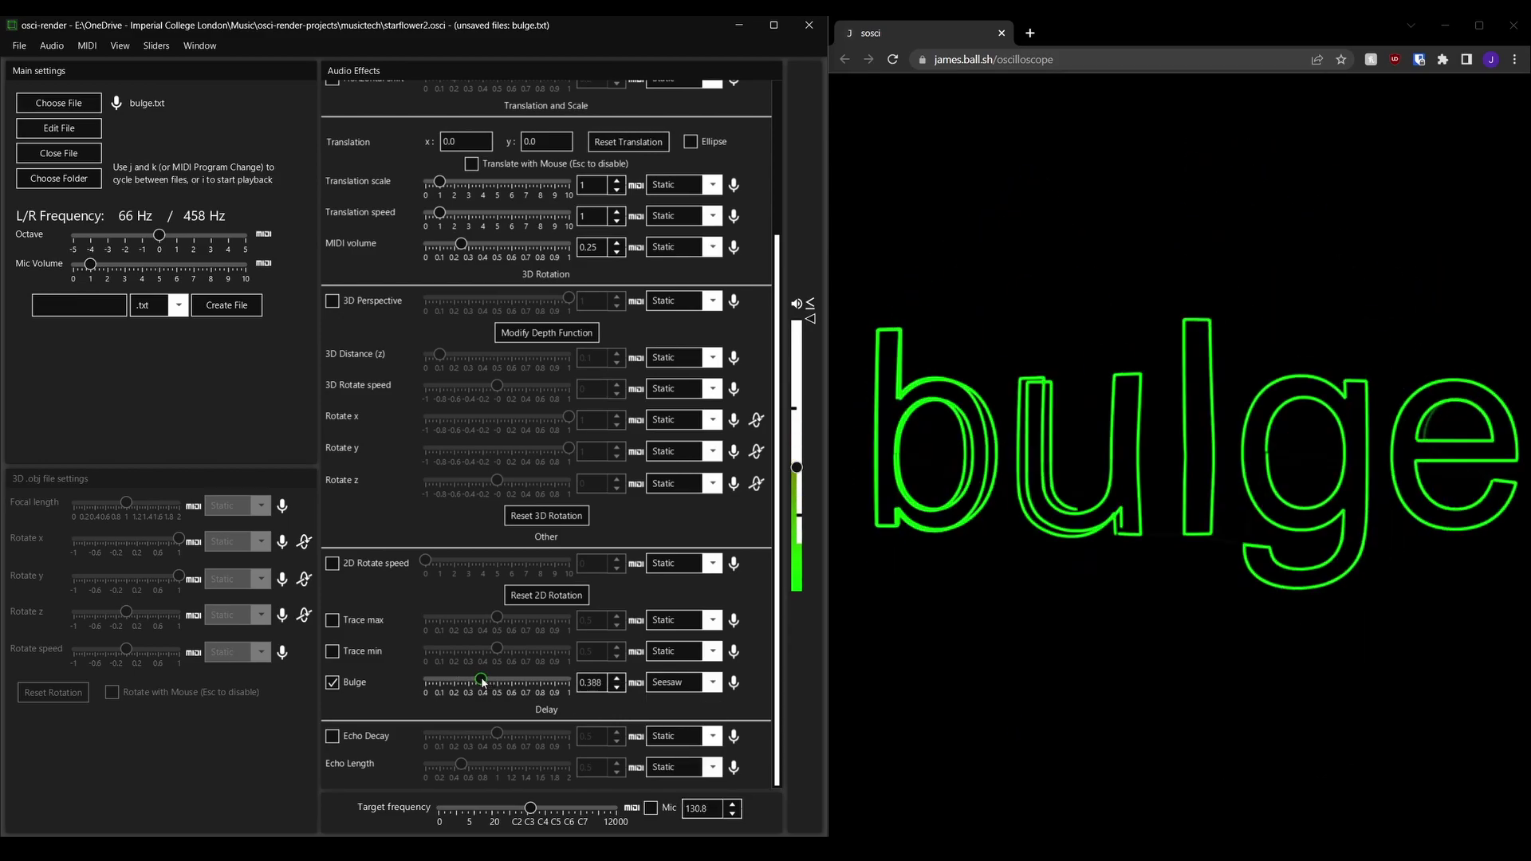
drag(481, 683, 439, 680)
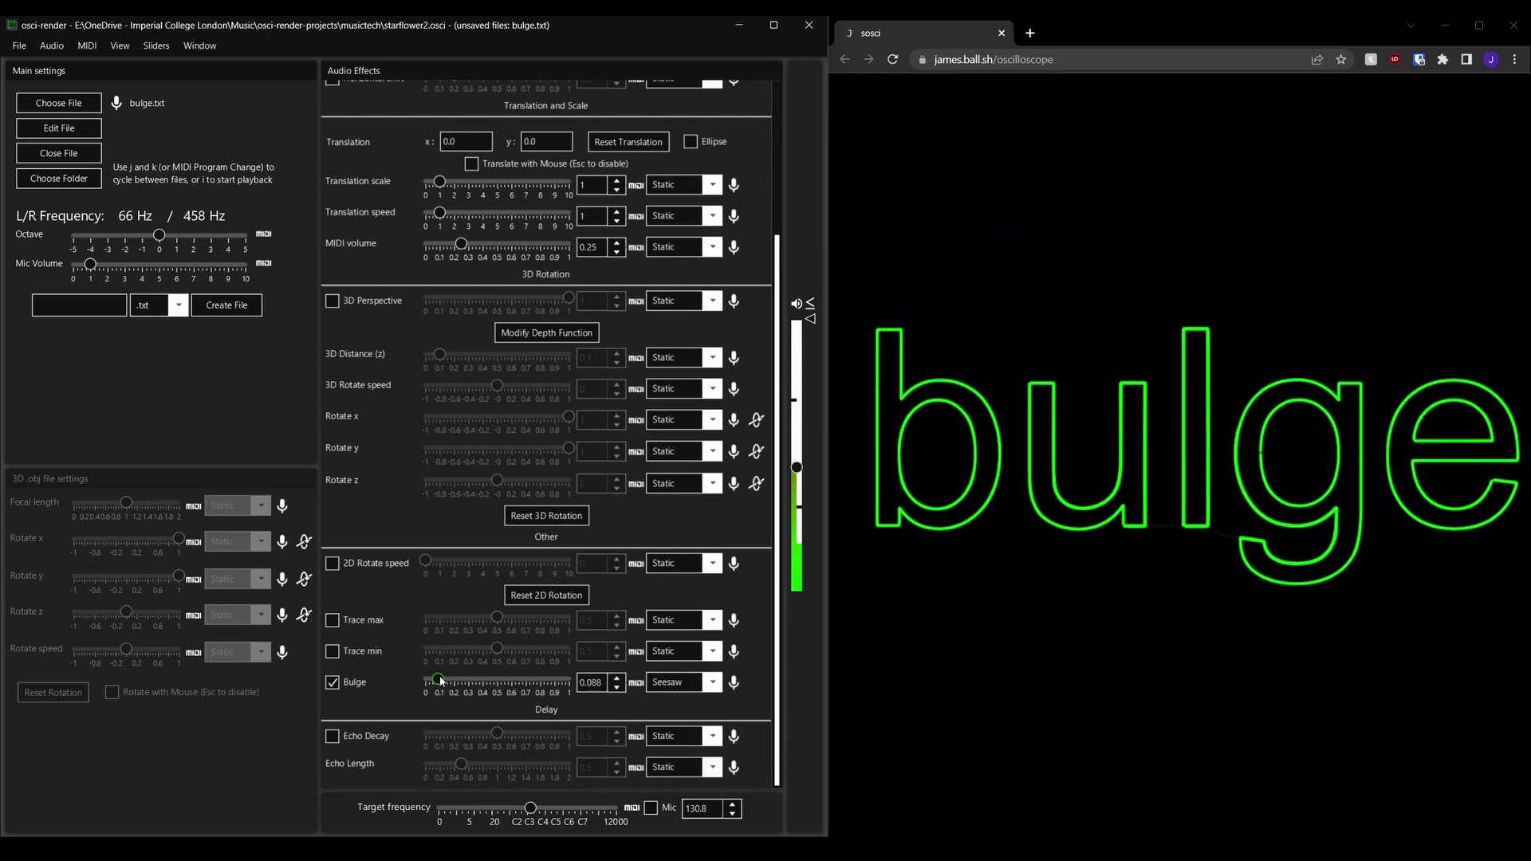
click(156, 46)
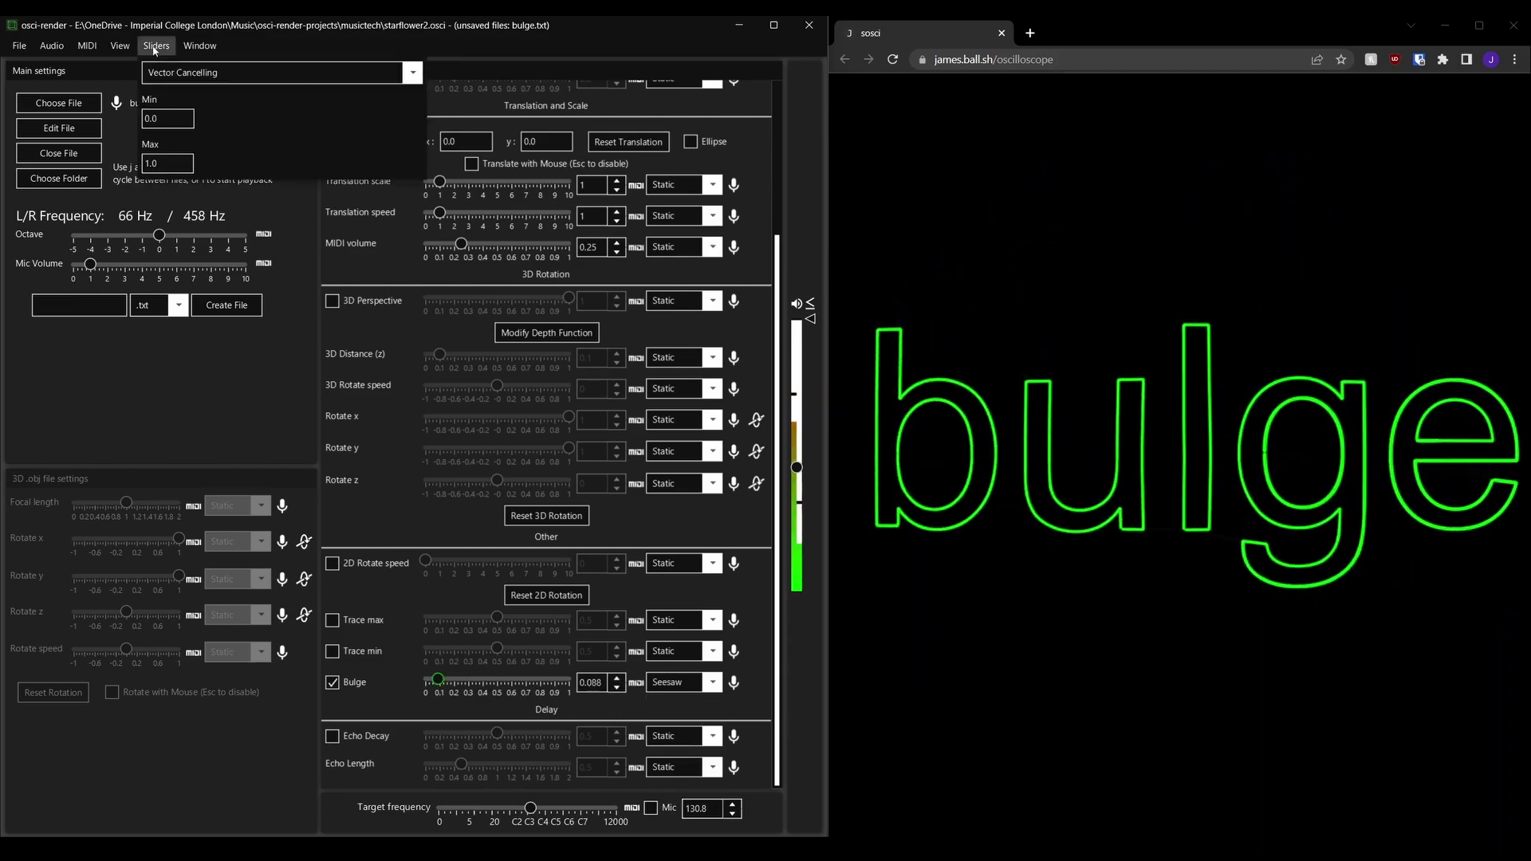
Set the Bulge slider's minimum to -1 in the slider range settings
click(178, 80)
scroll(193, 196, down, 5)
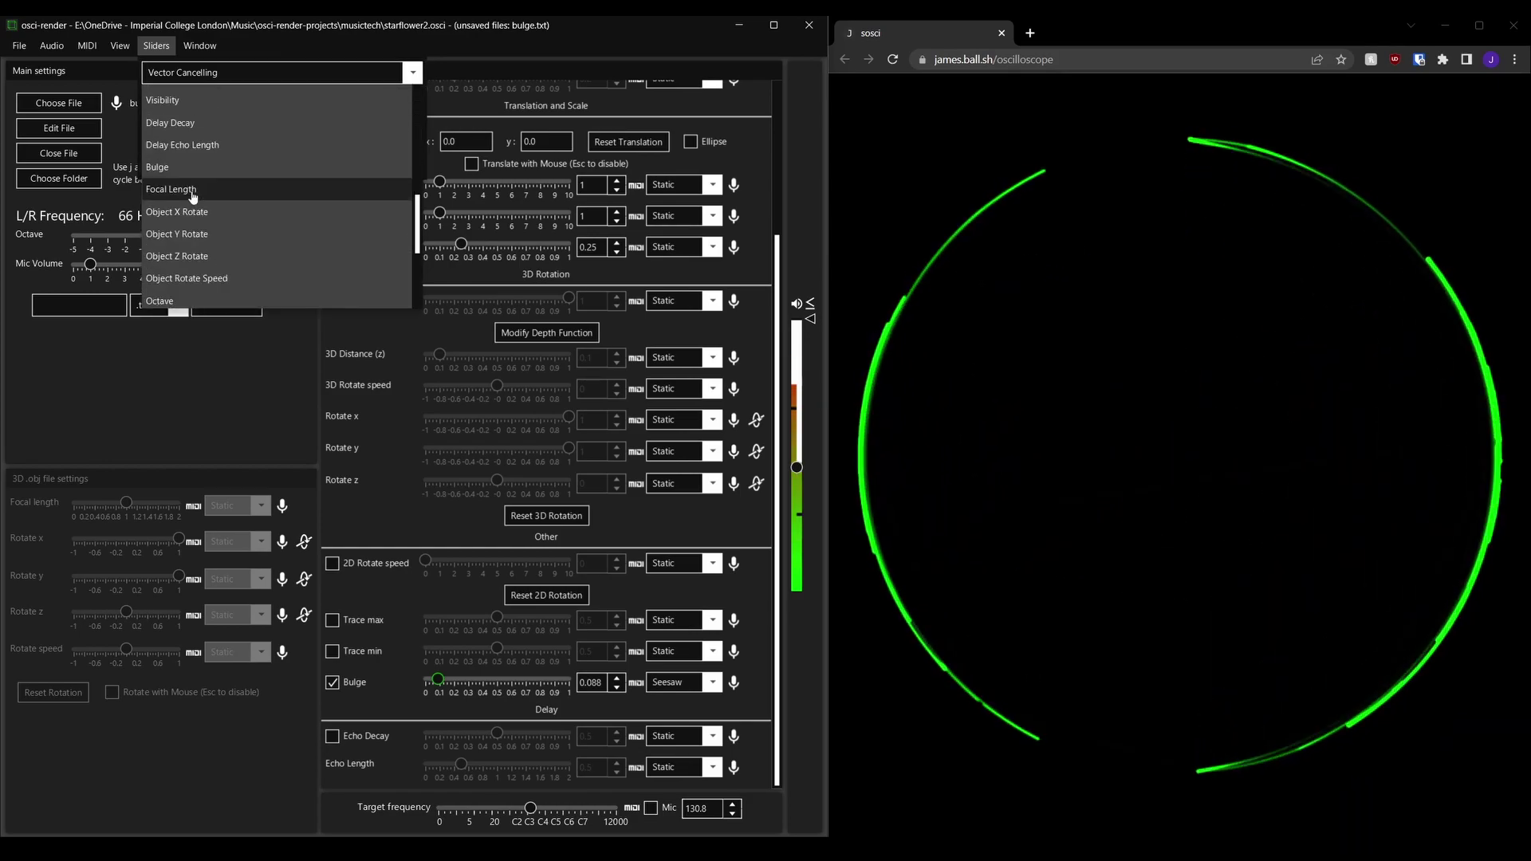
click(171, 167)
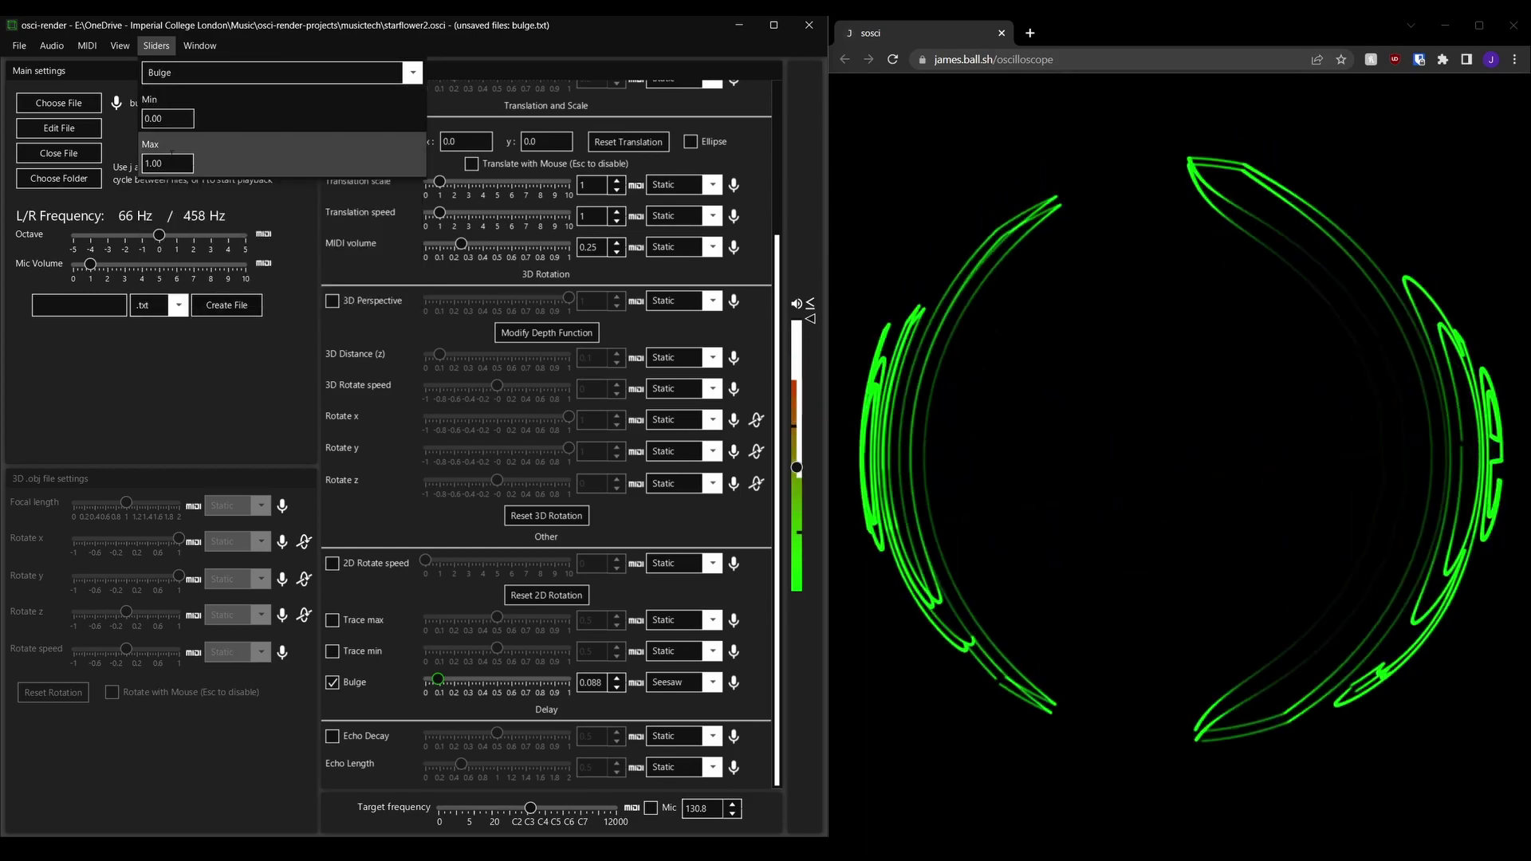
click(162, 118)
text(-1)
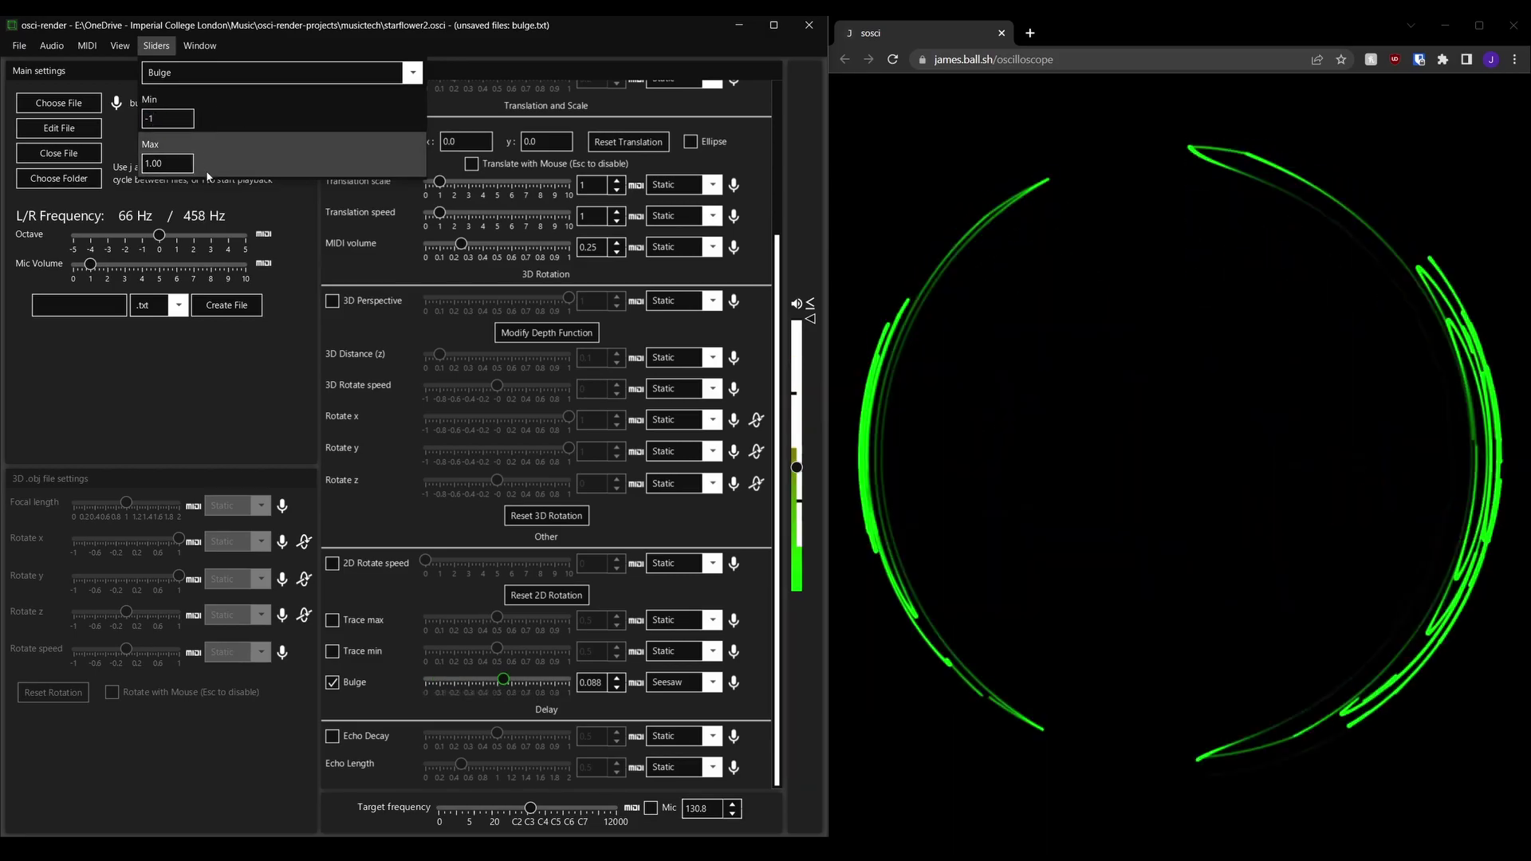
key(Tab)
click(282, 413)
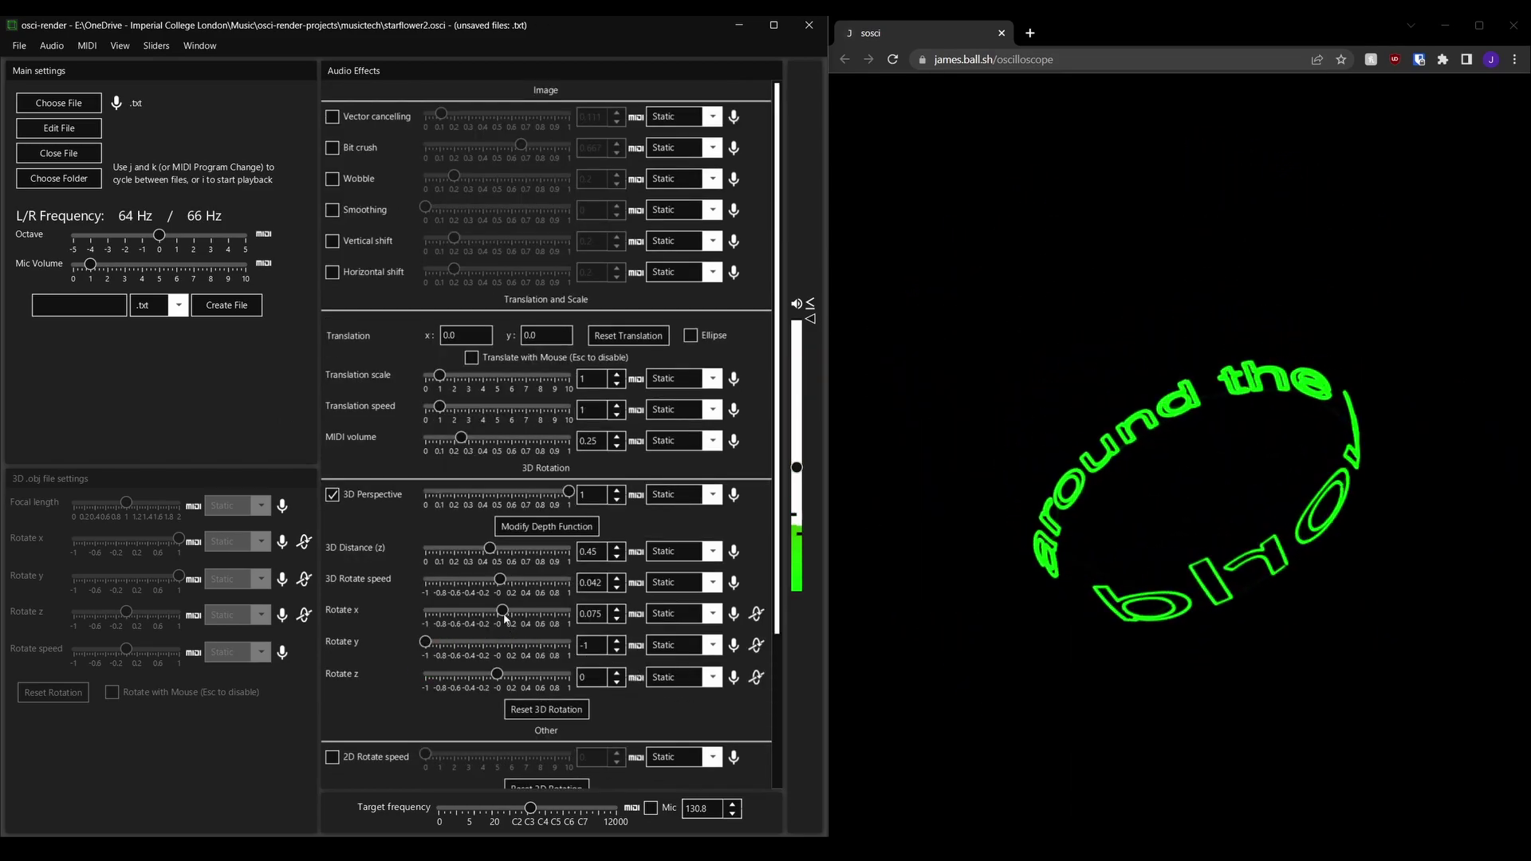
Raise the text ring's Rotate x to 1, then bring it back to about 0.1
drag(503, 613, 570, 621)
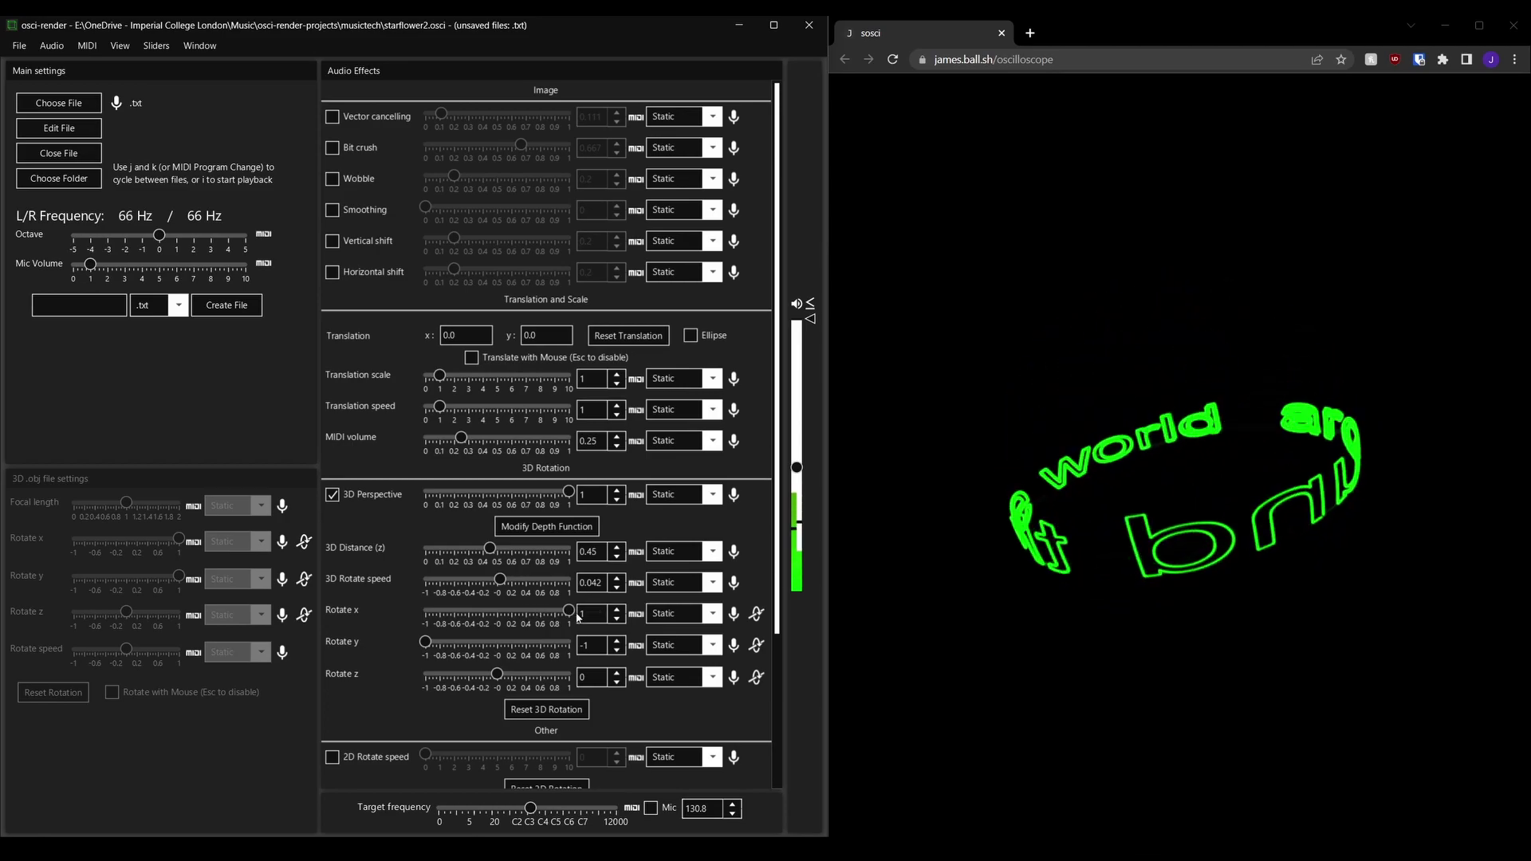
click(756, 613)
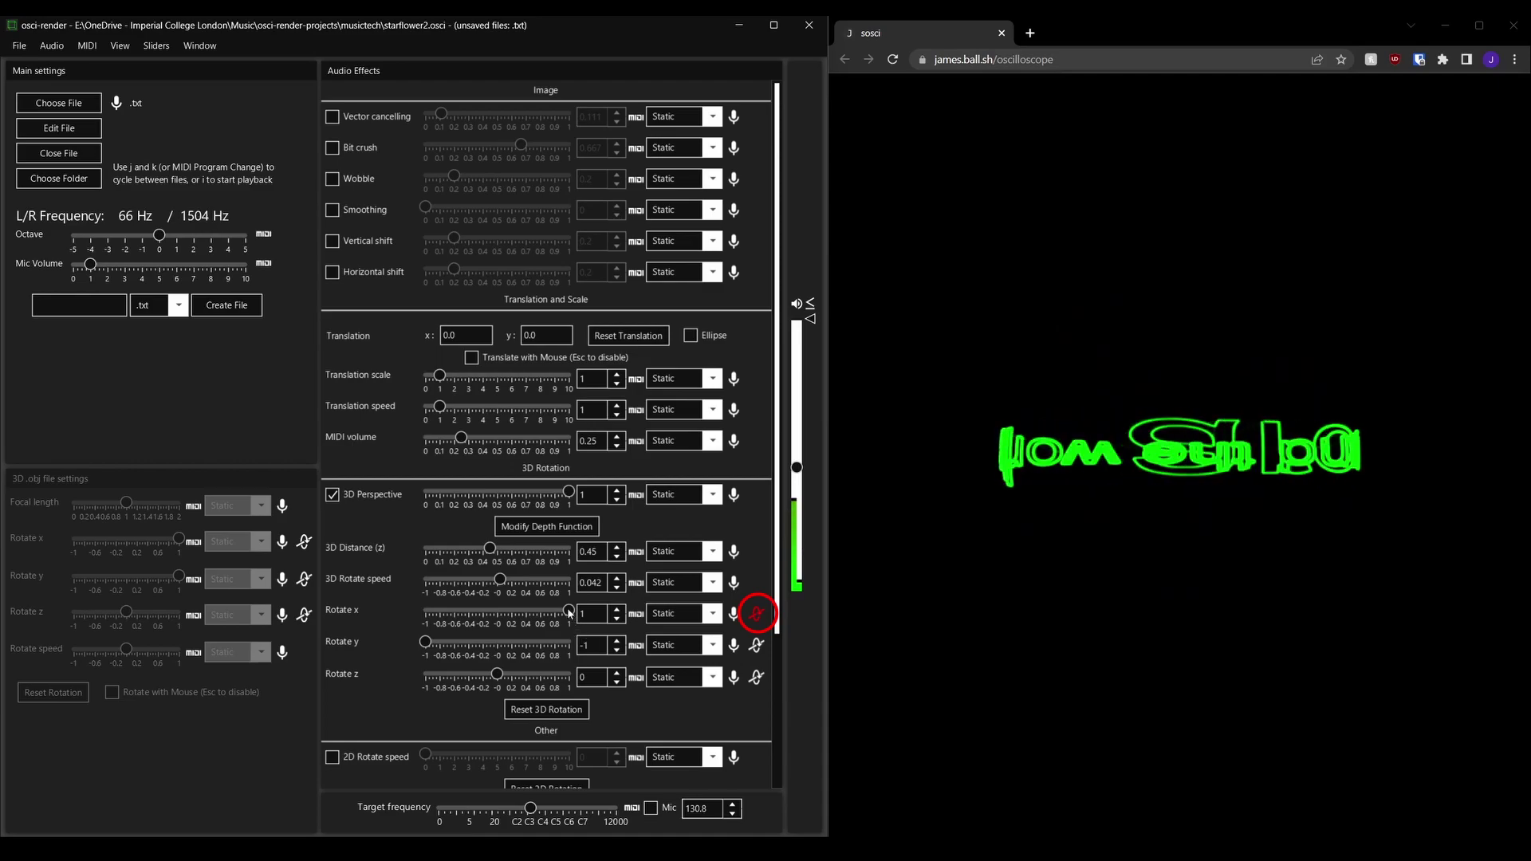
drag(569, 613, 515, 613)
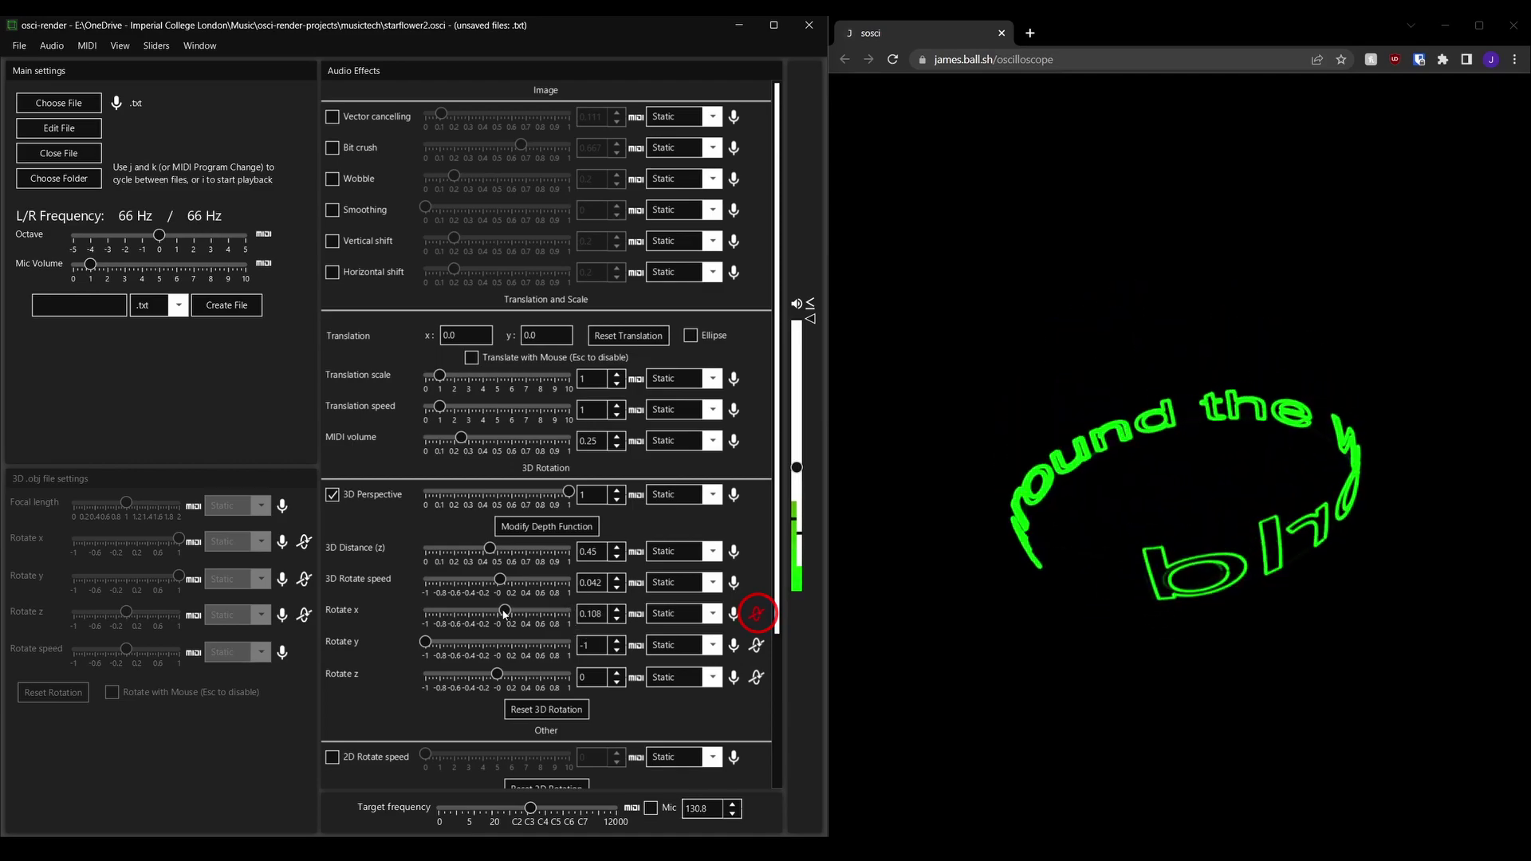
drag(504, 613, 488, 612)
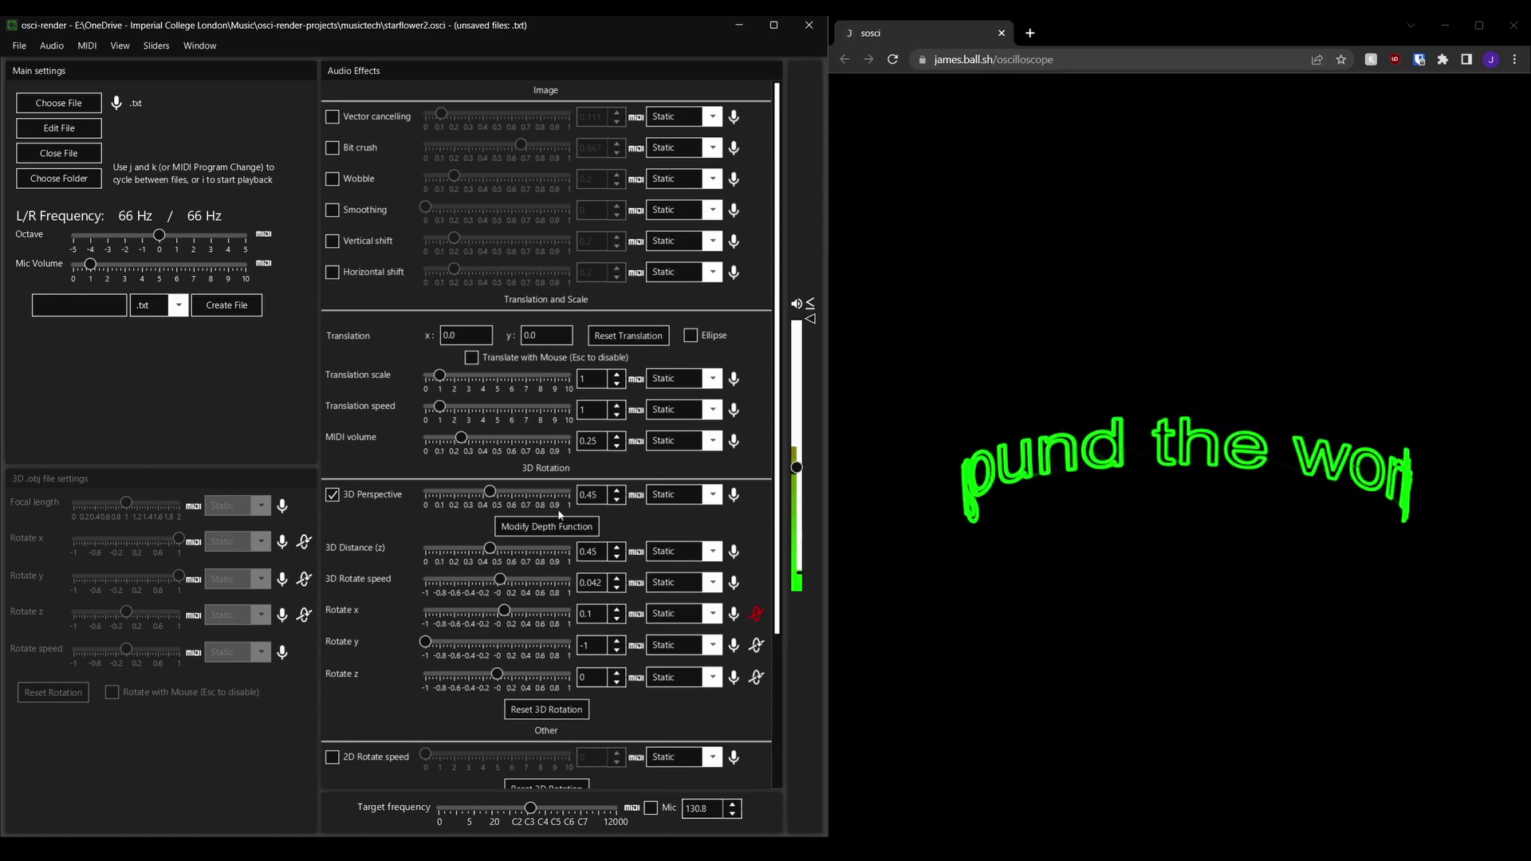
Switch to bulge.txt, drive it from the microphone, and nudge Bit crush up then down
key(k)
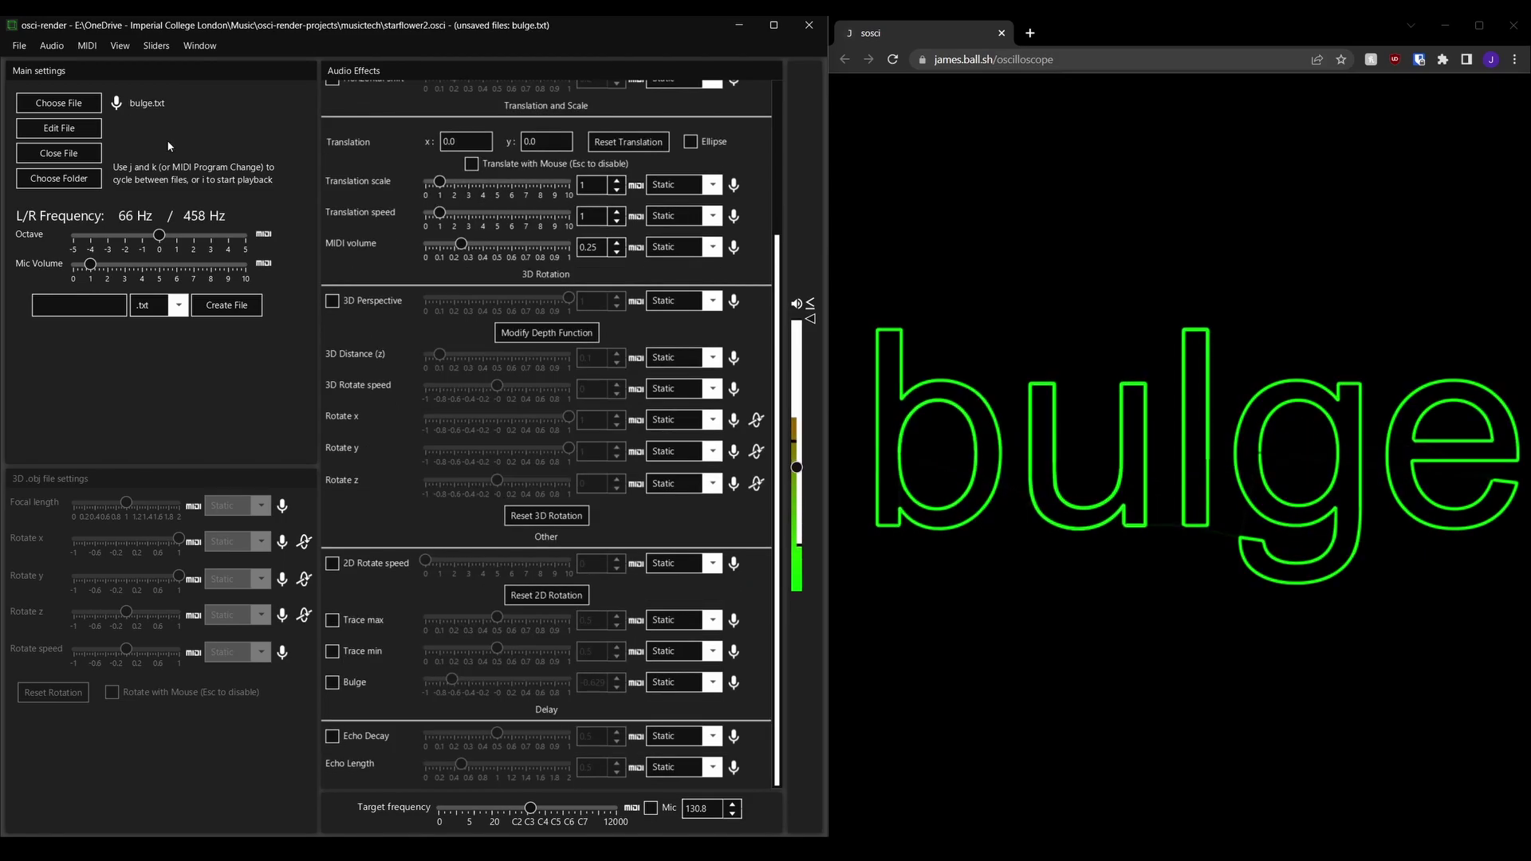
click(117, 105)
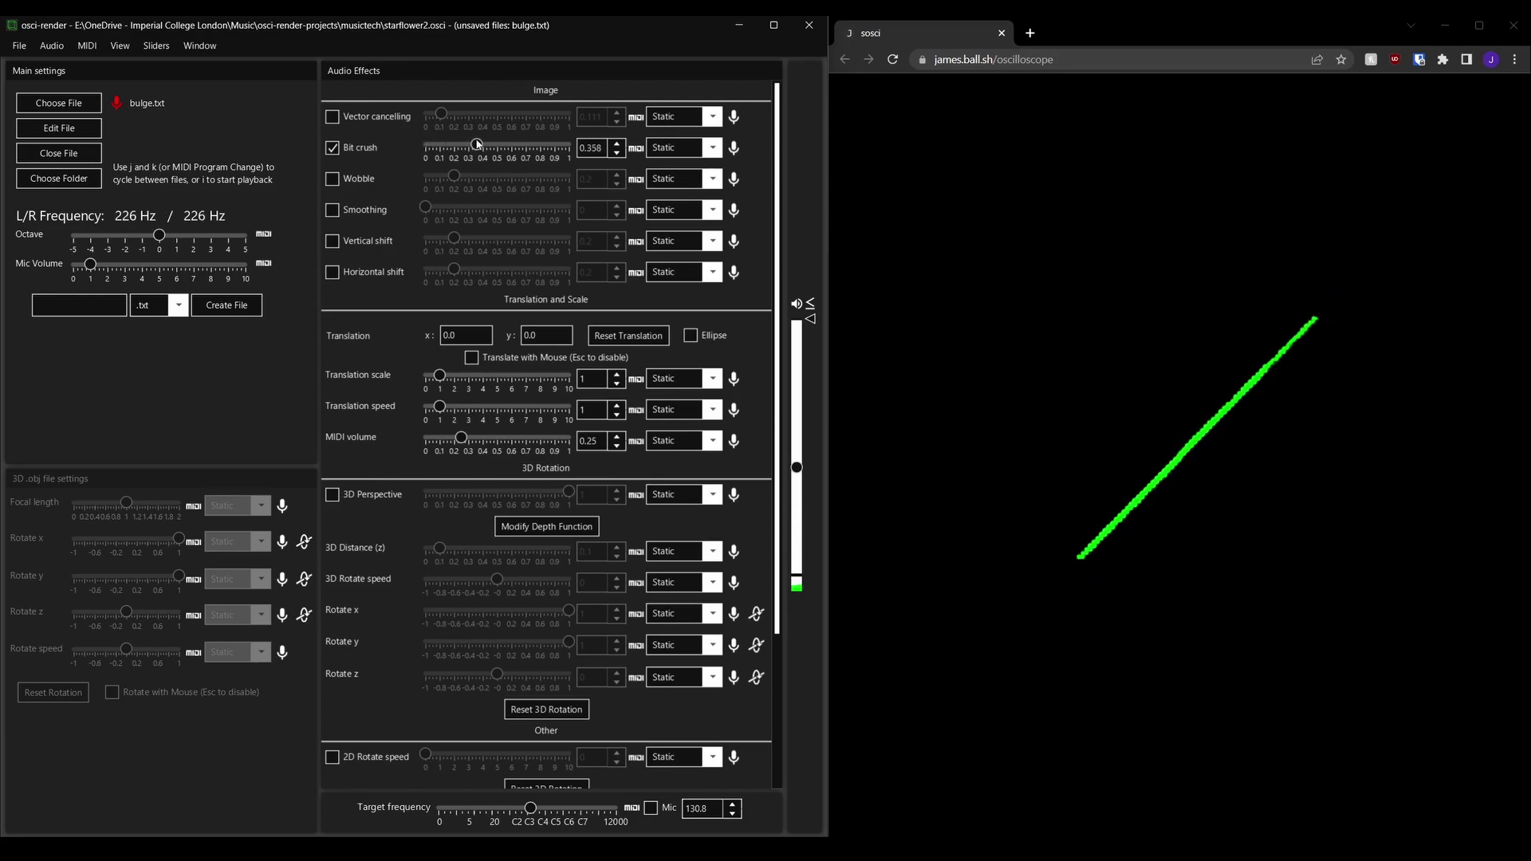
drag(503, 146, 523, 149)
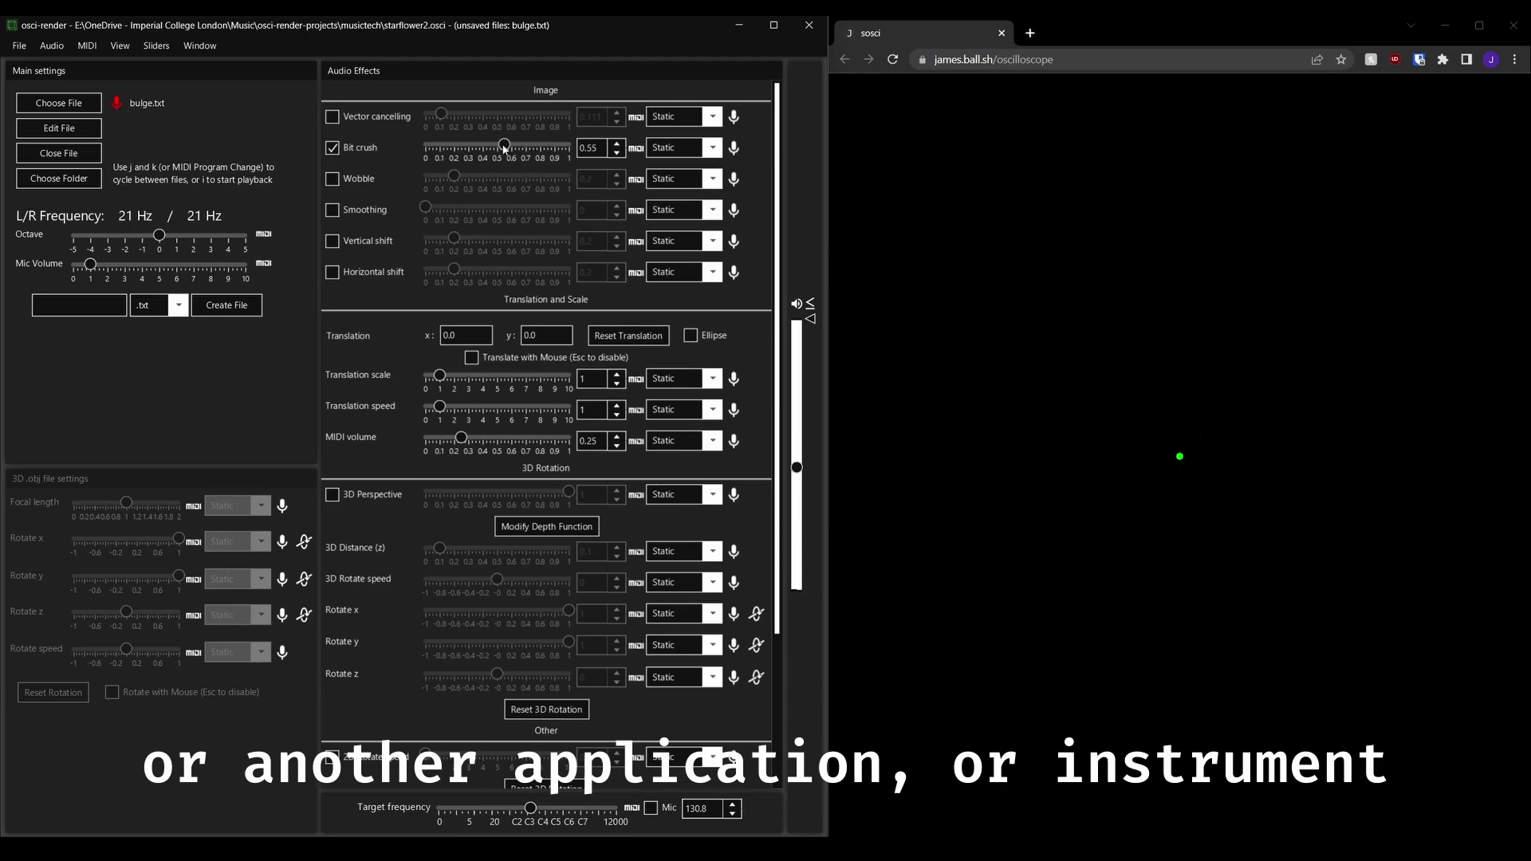
drag(504, 148, 480, 145)
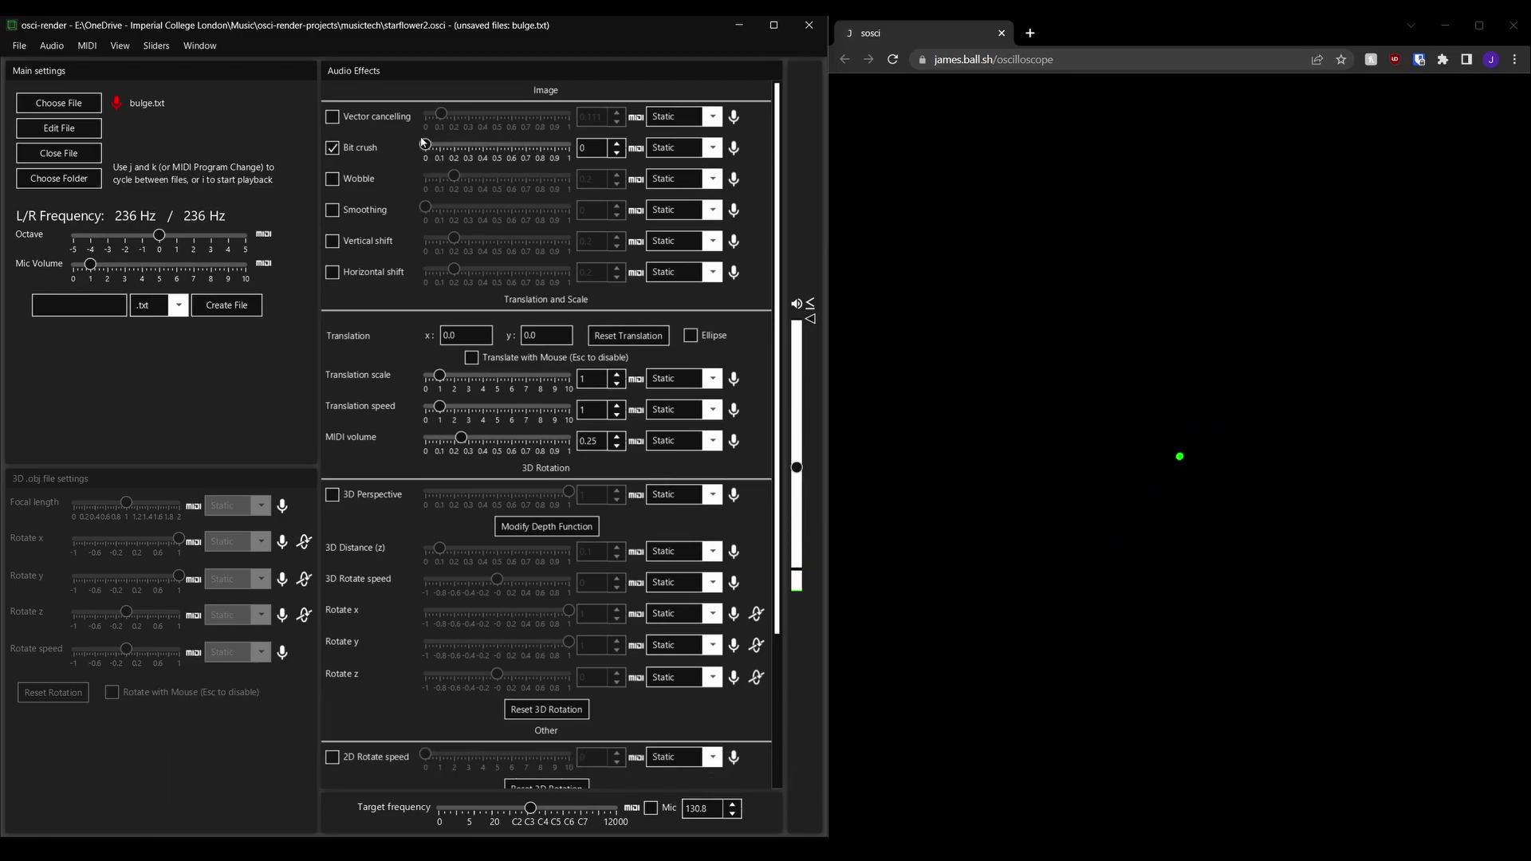
Choose the 44100Hz stereo capture device as input and link Bit crush to the microphone
click(48, 46)
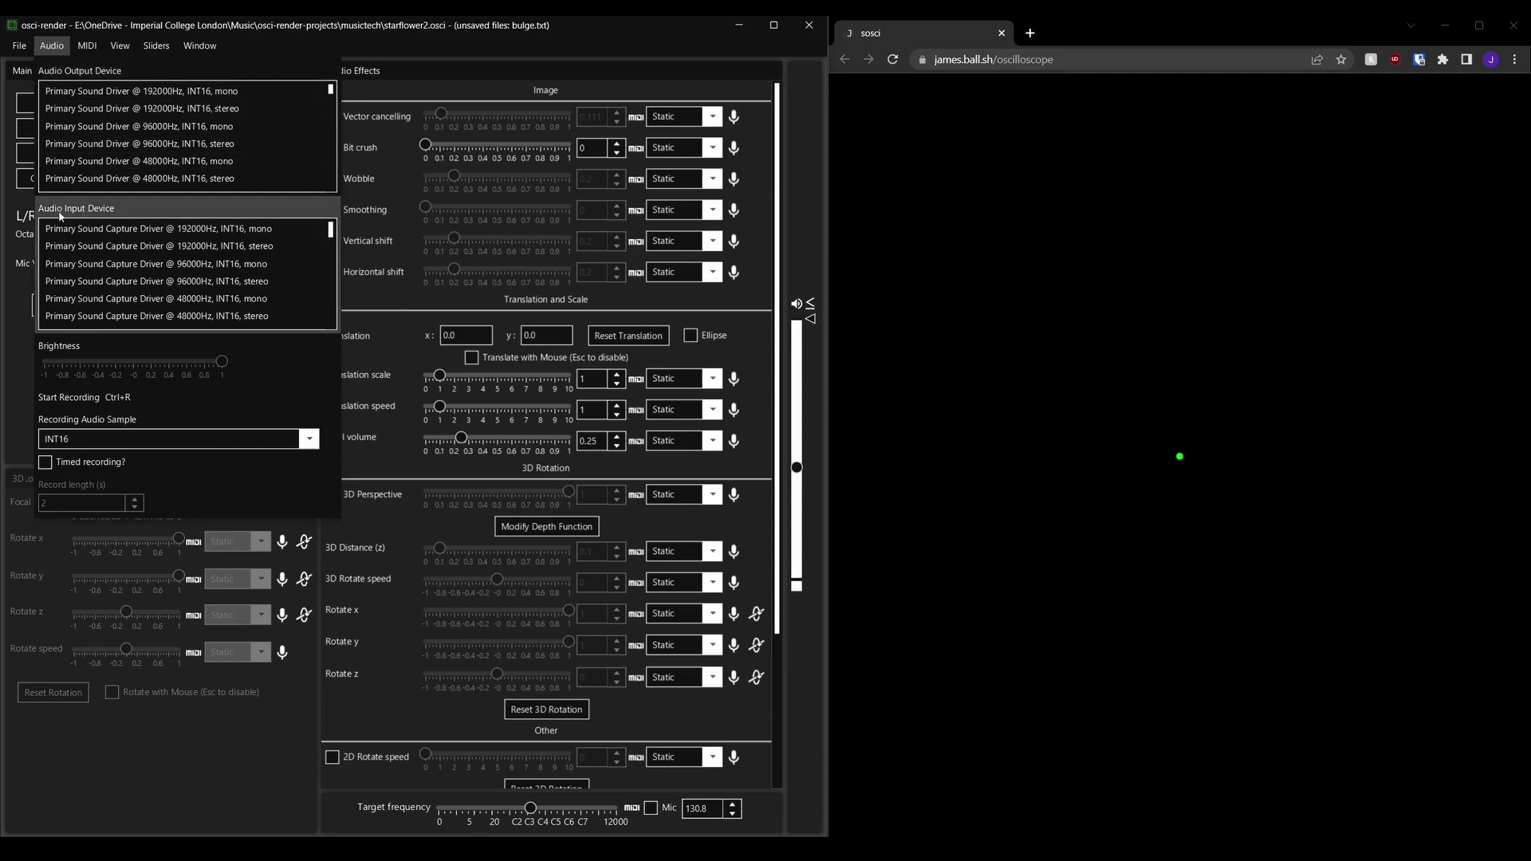
scroll(84, 263, down, 3)
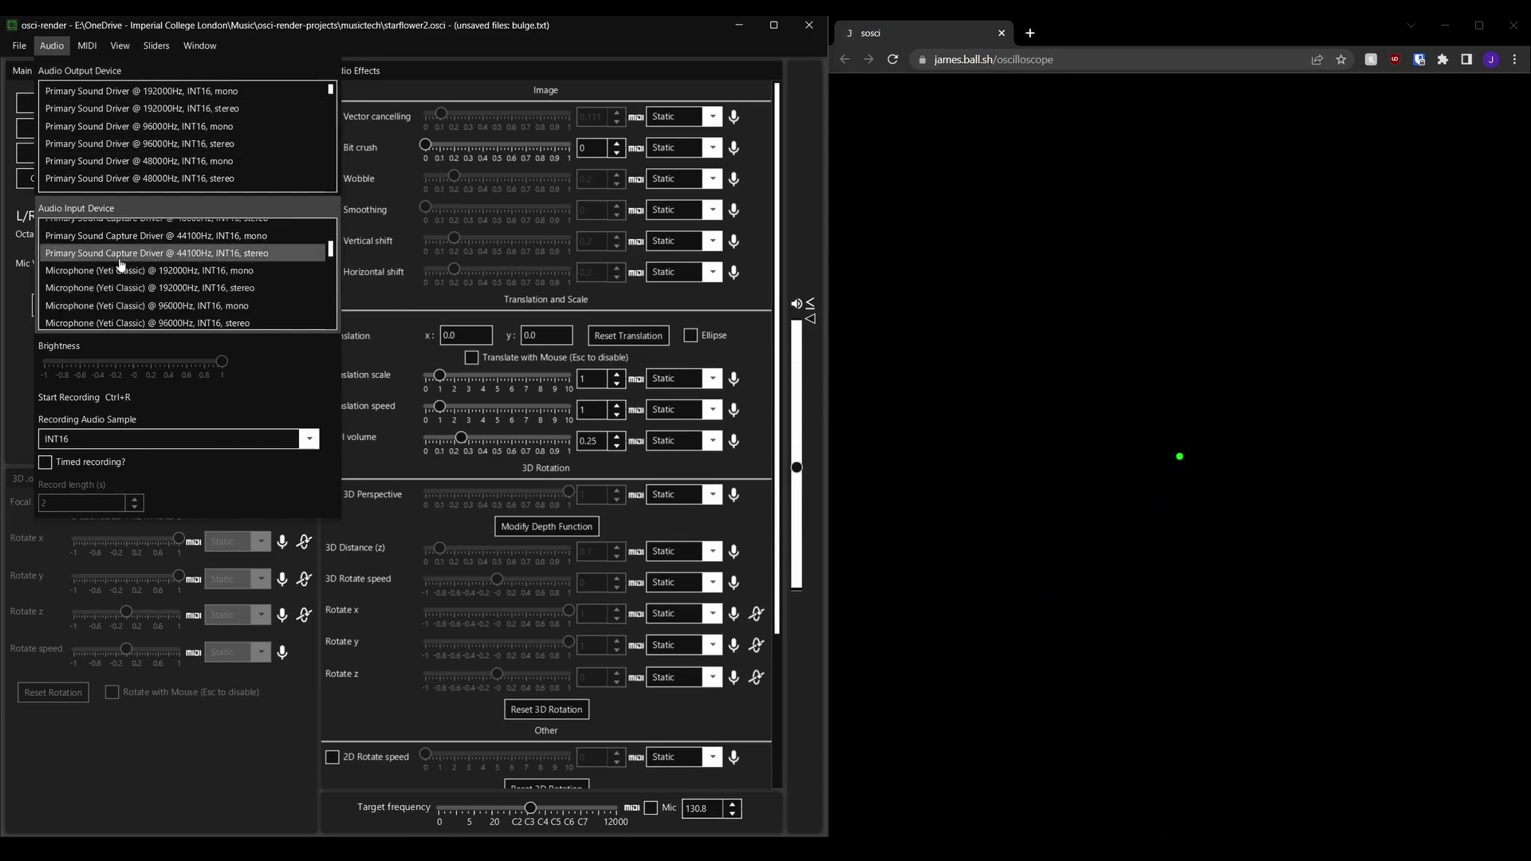
click(118, 253)
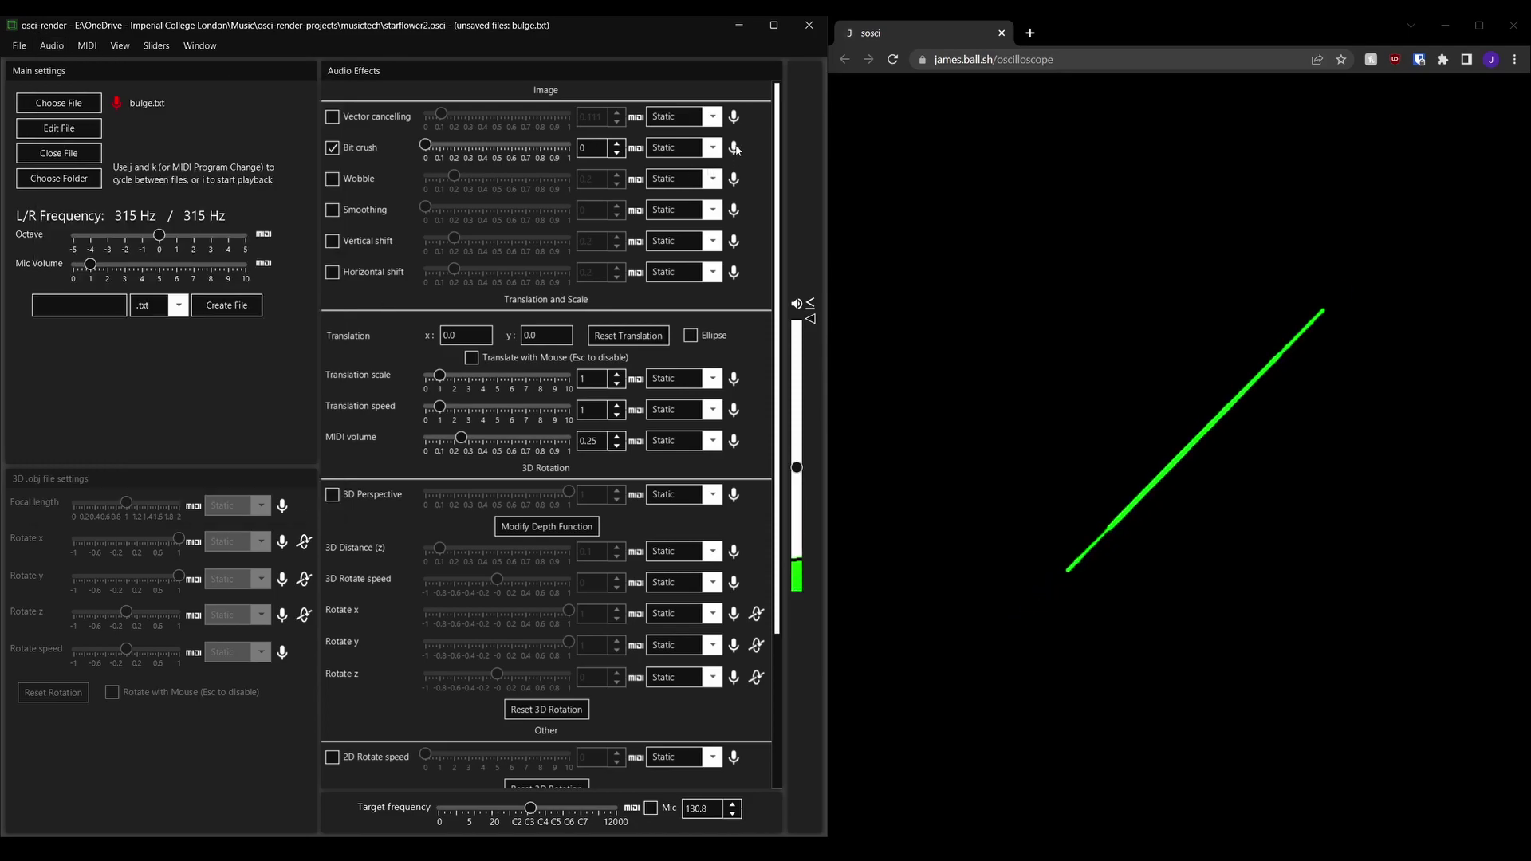
click(733, 147)
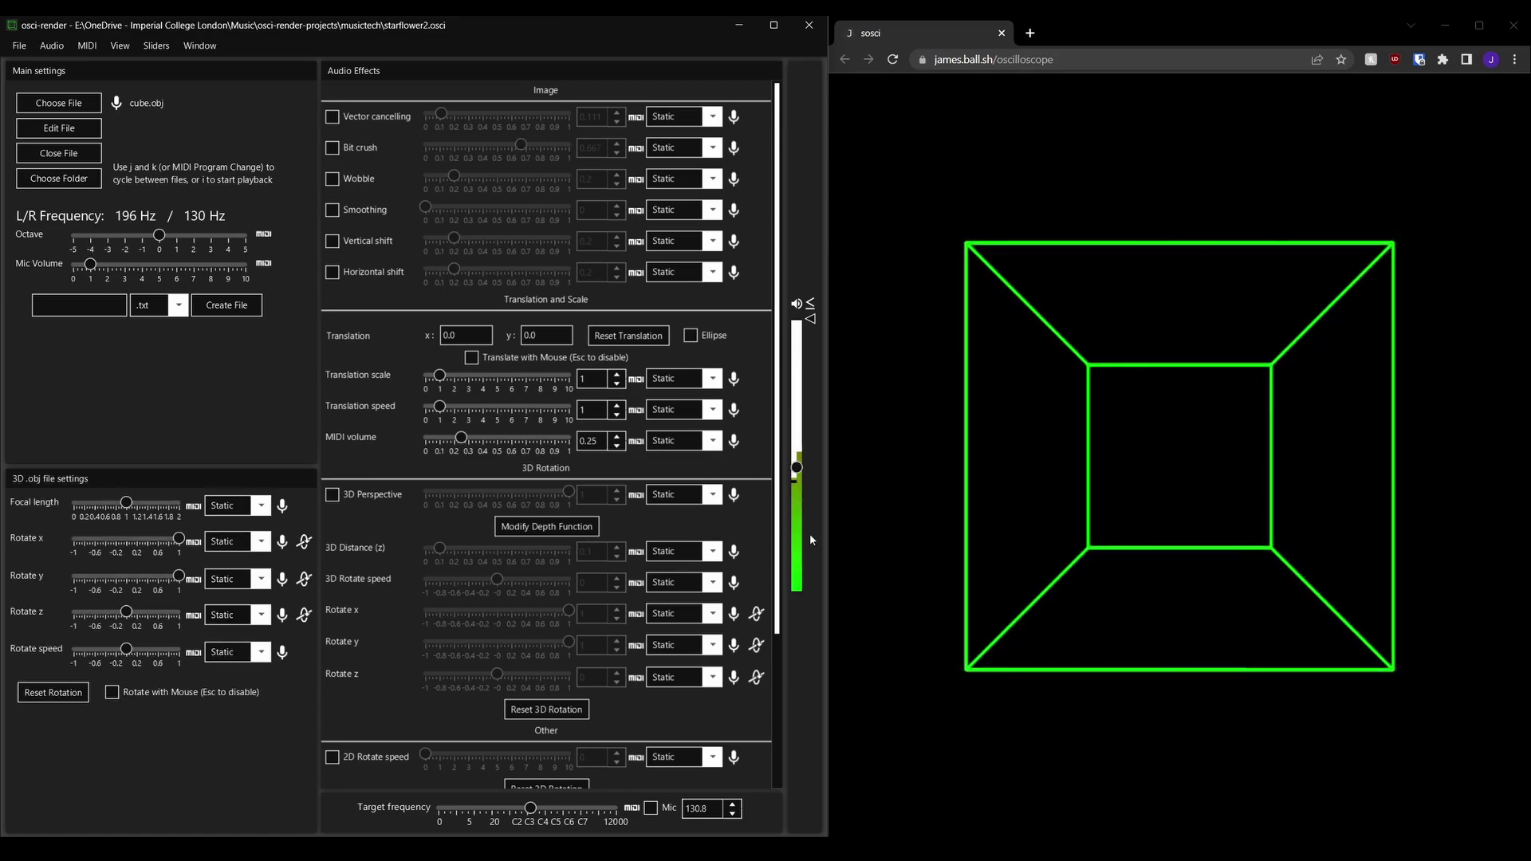
Shrink the cube by lowering the volume, raise it back, then switch to and open hello.txt
mouse_move(798, 469)
mouse_down()
mouse_move(812, 395)
mouse_move(820, 491)
mouse_move(831, 378)
mouse_move(829, 568)
mouse_move(810, 335)
mouse_move(821, 529)
mouse_move(830, 376)
mouse_move(832, 483)
mouse_move(844, 416)
mouse_up()
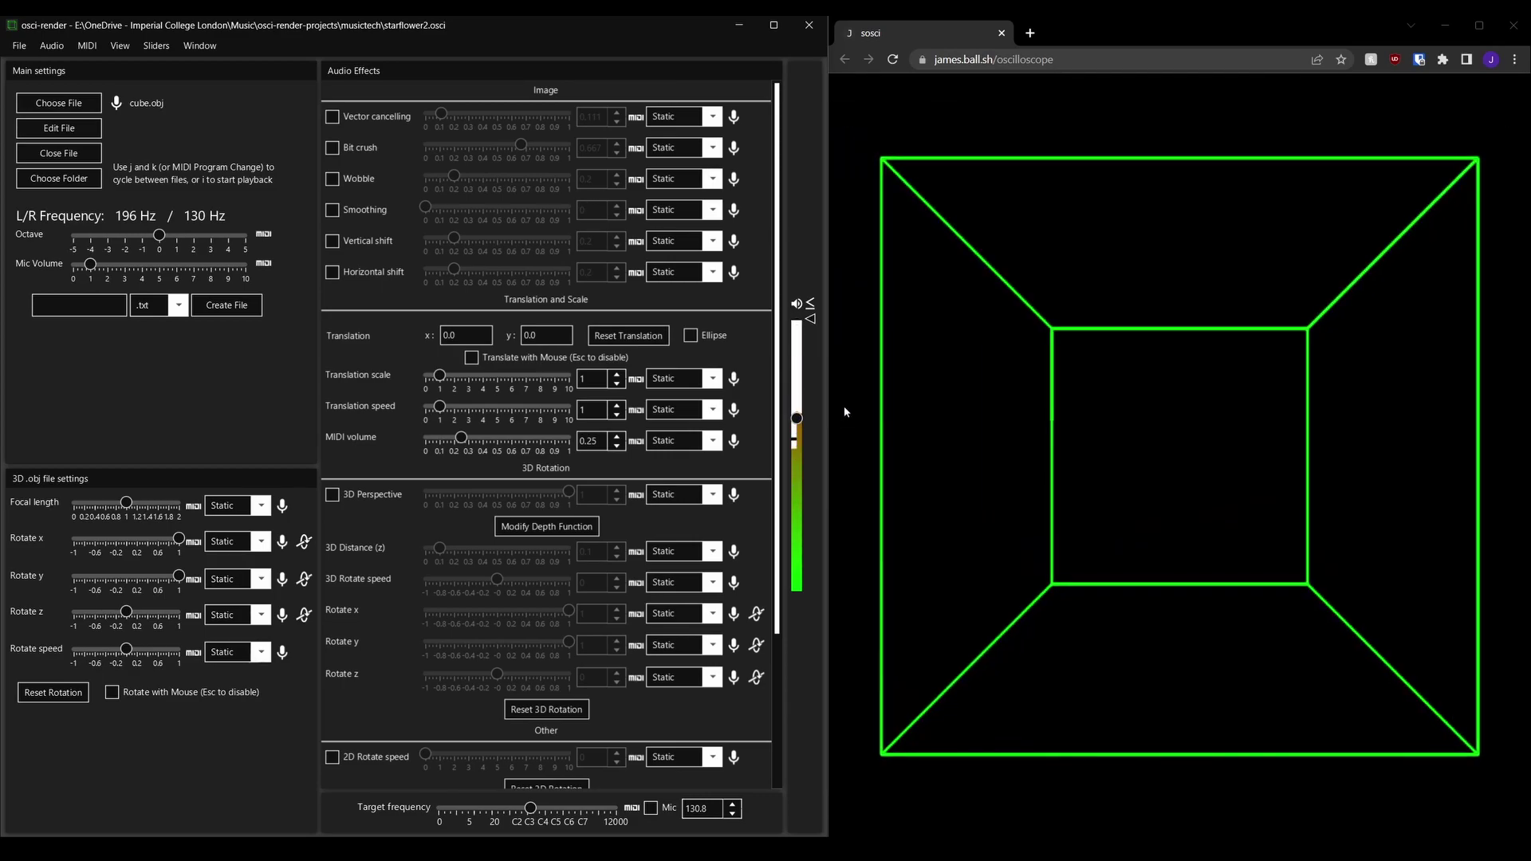
drag(819, 323, 796, 499)
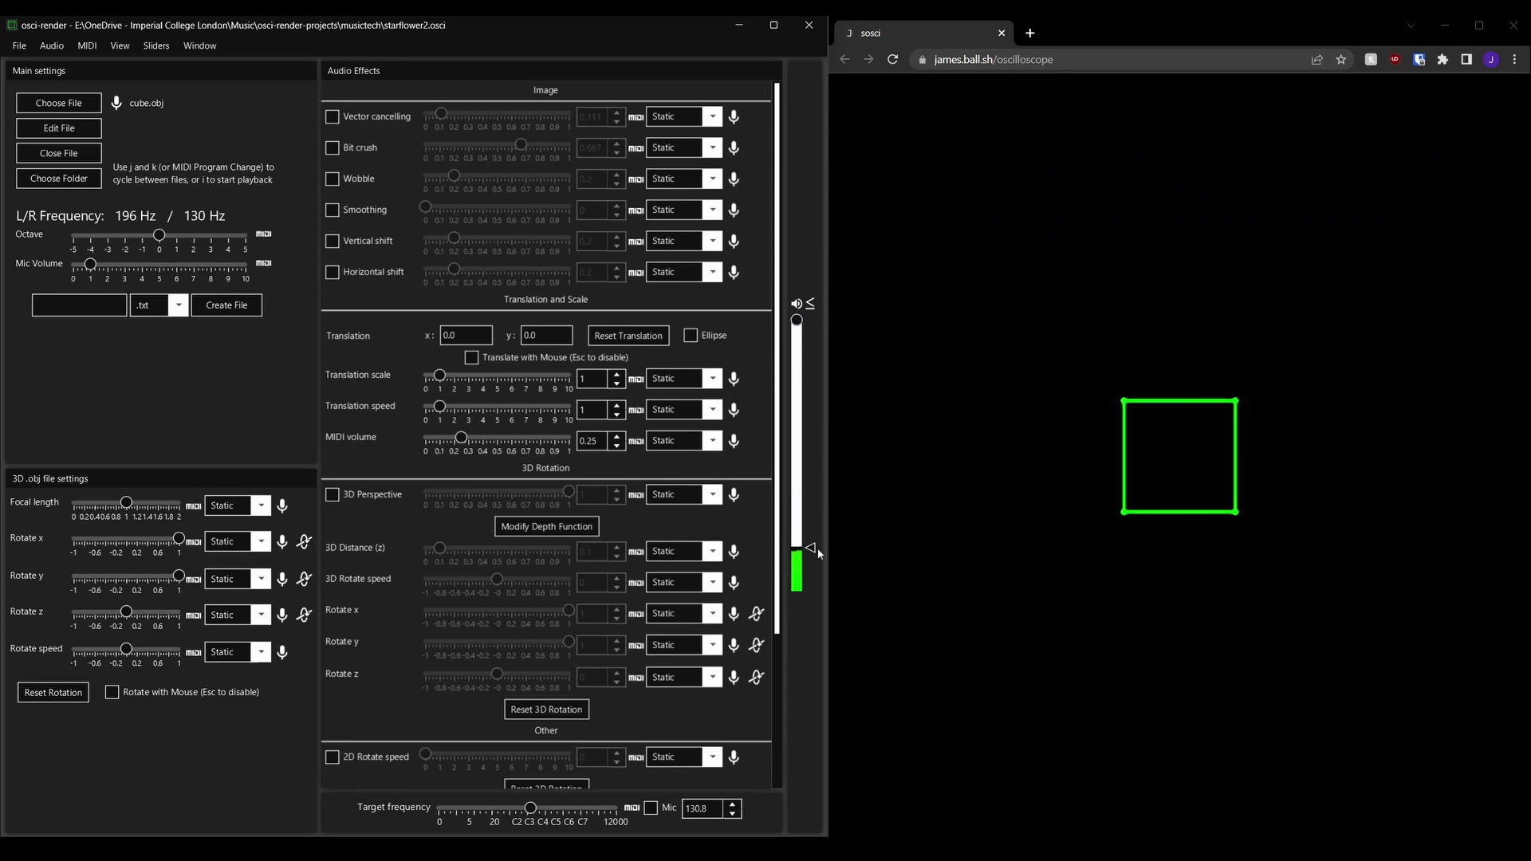
drag(816, 548, 814, 395)
drag(796, 319, 820, 406)
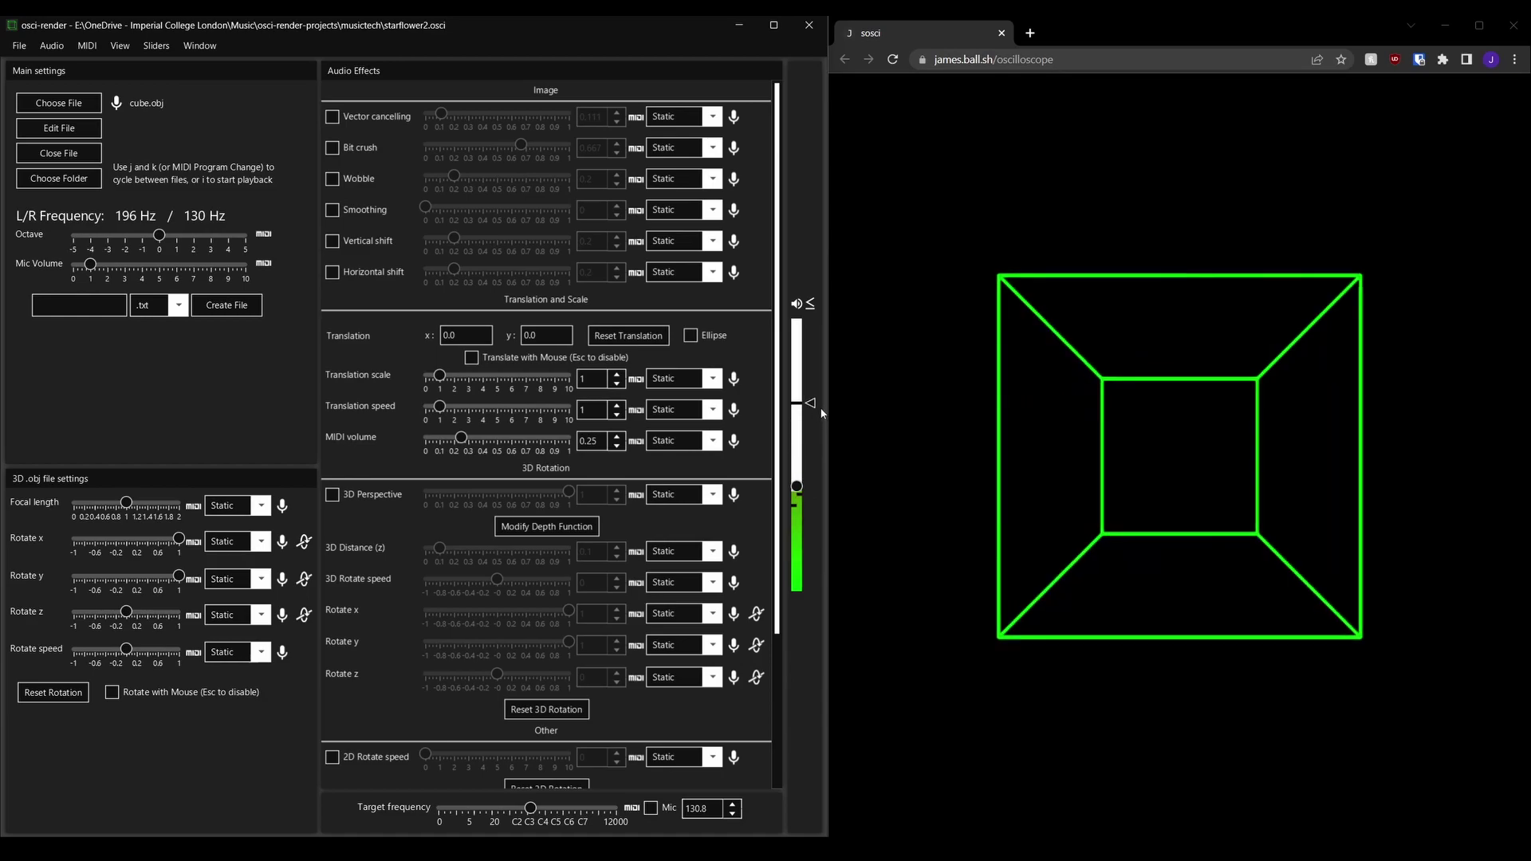
key(k)
click(94, 130)
Close the editor, lower the volume slightly, and step through the fonts to Viner Hand ITC
click(1082, 142)
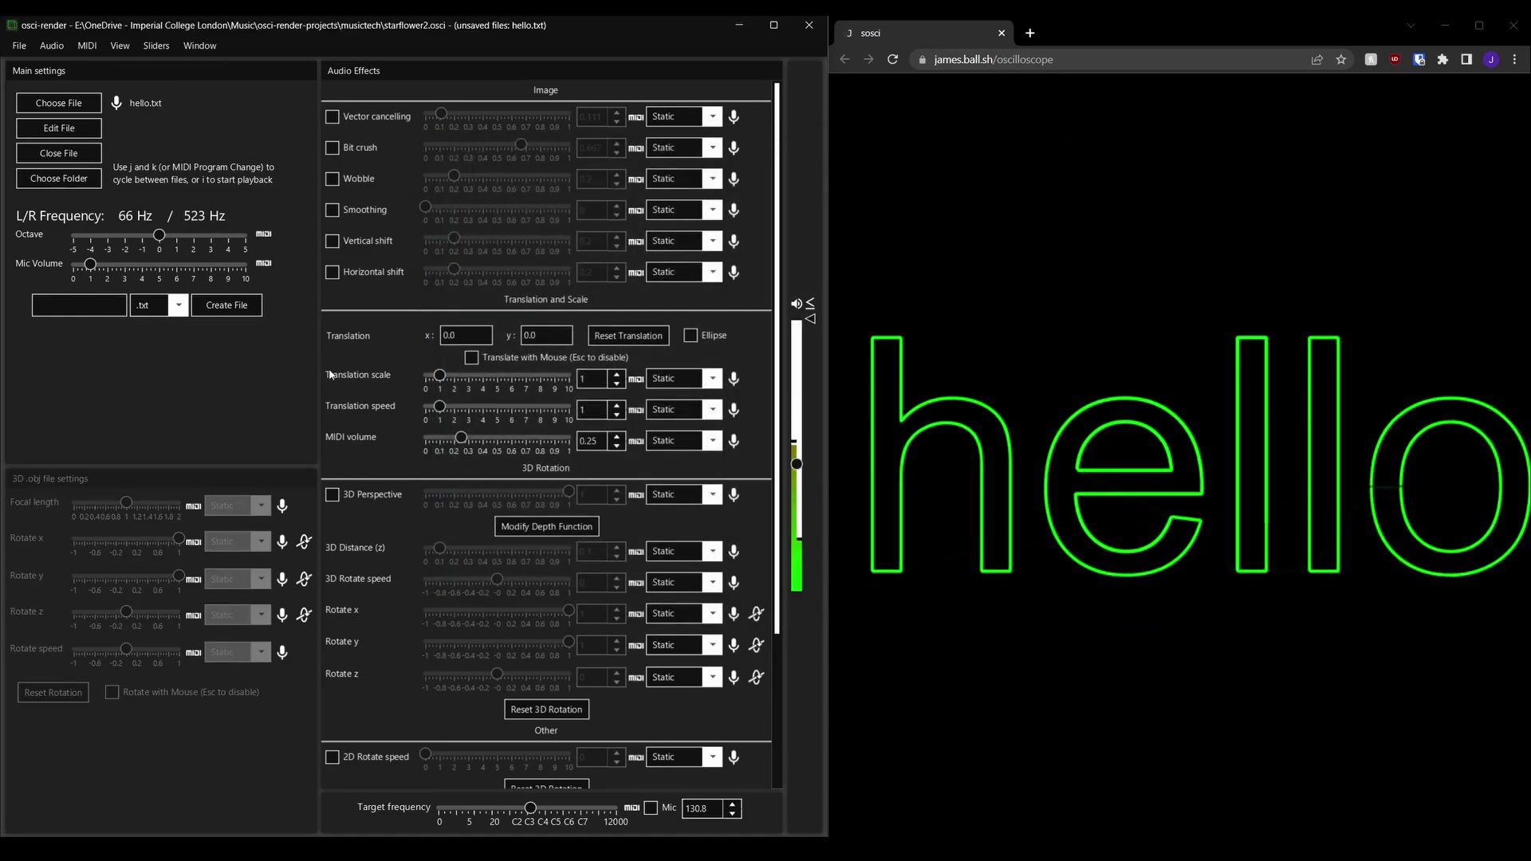
drag(797, 464, 790, 488)
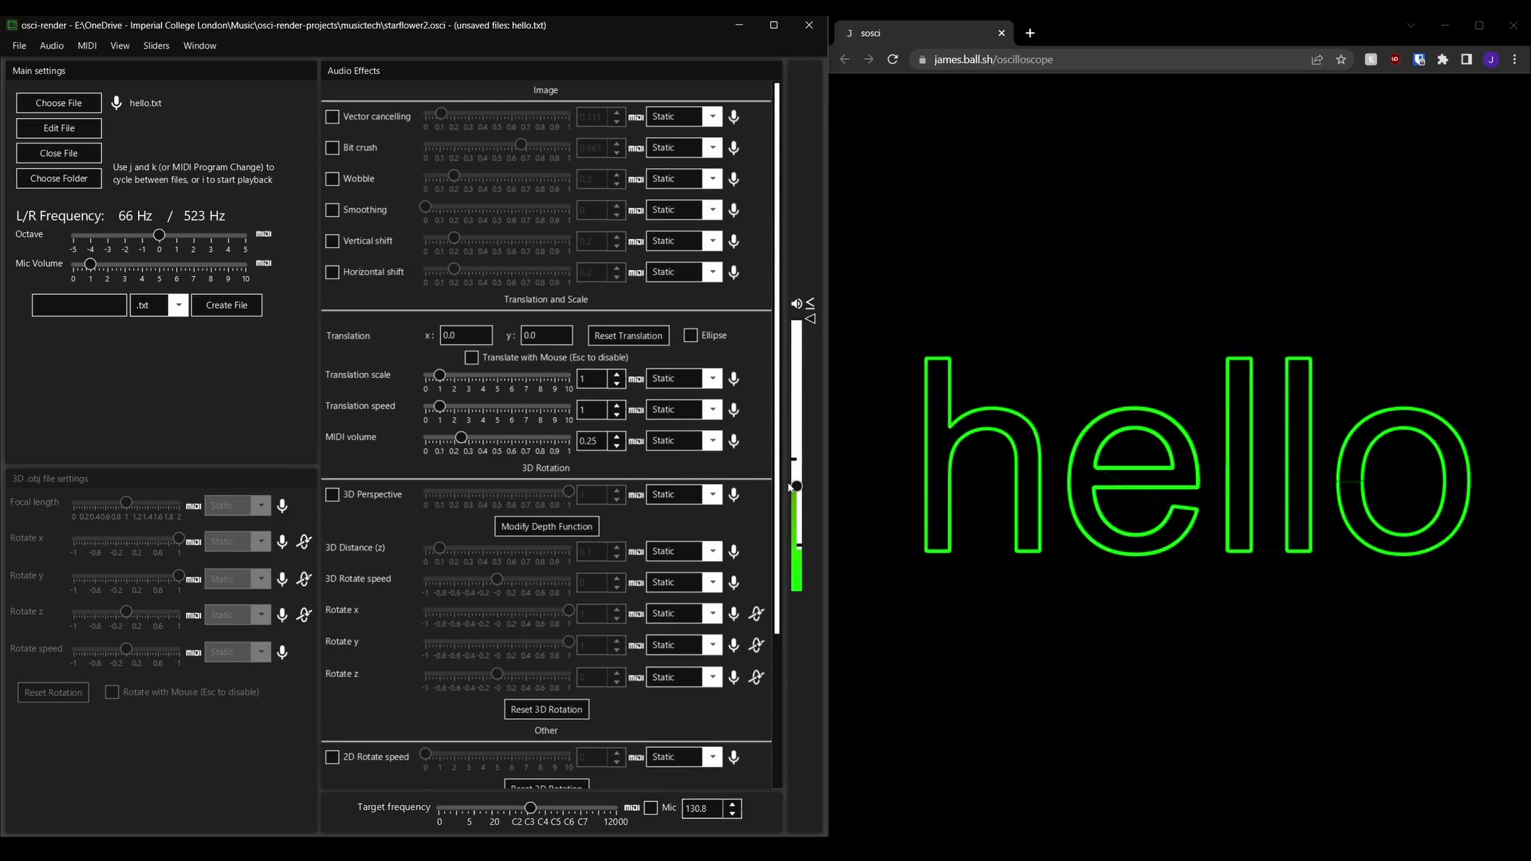
click(120, 46)
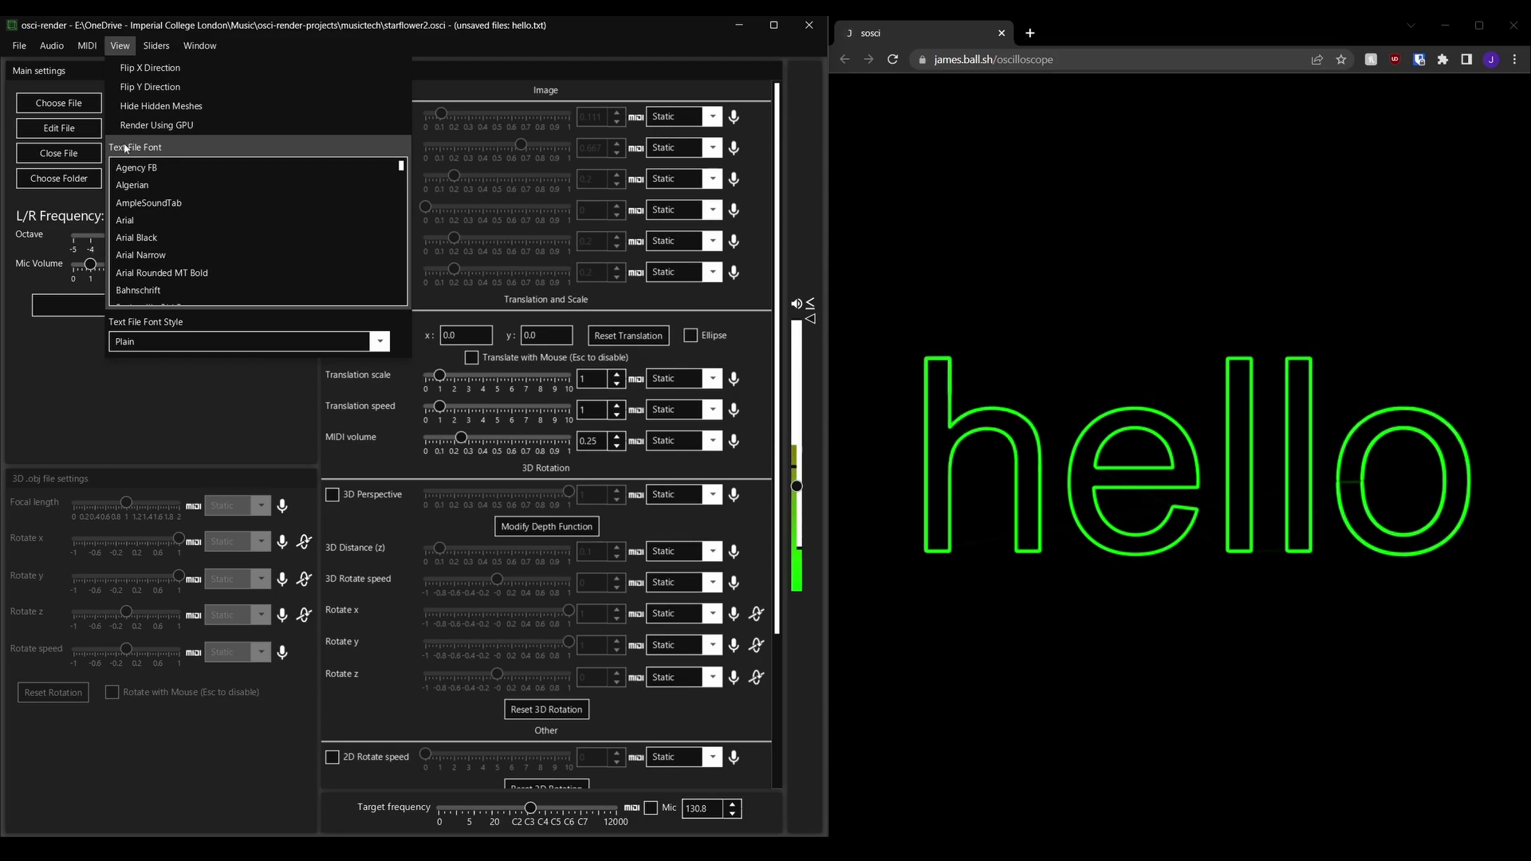
click(139, 168)
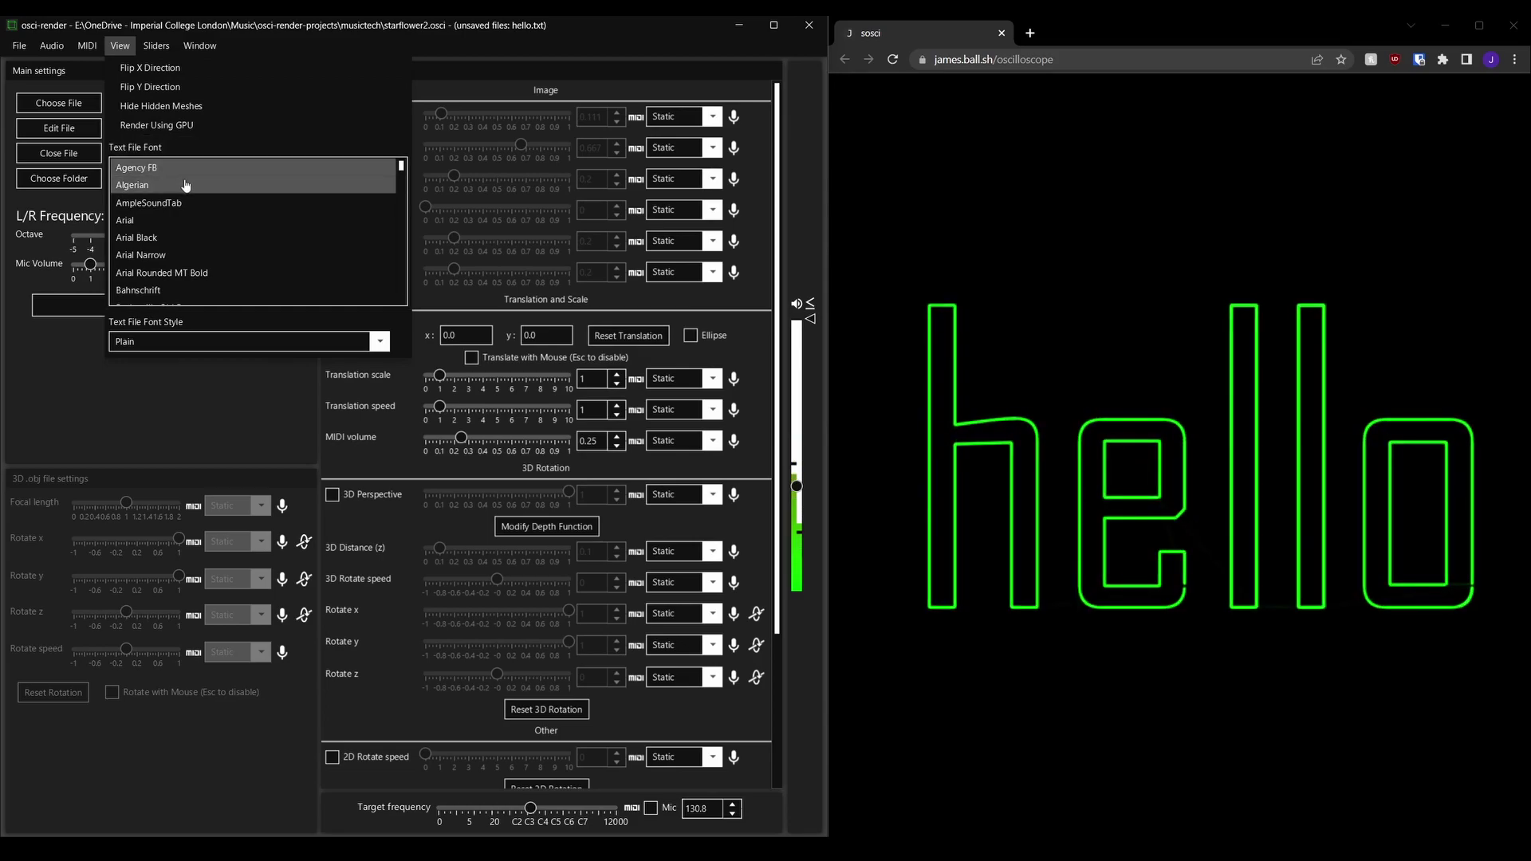
click(186, 185)
key(Down)
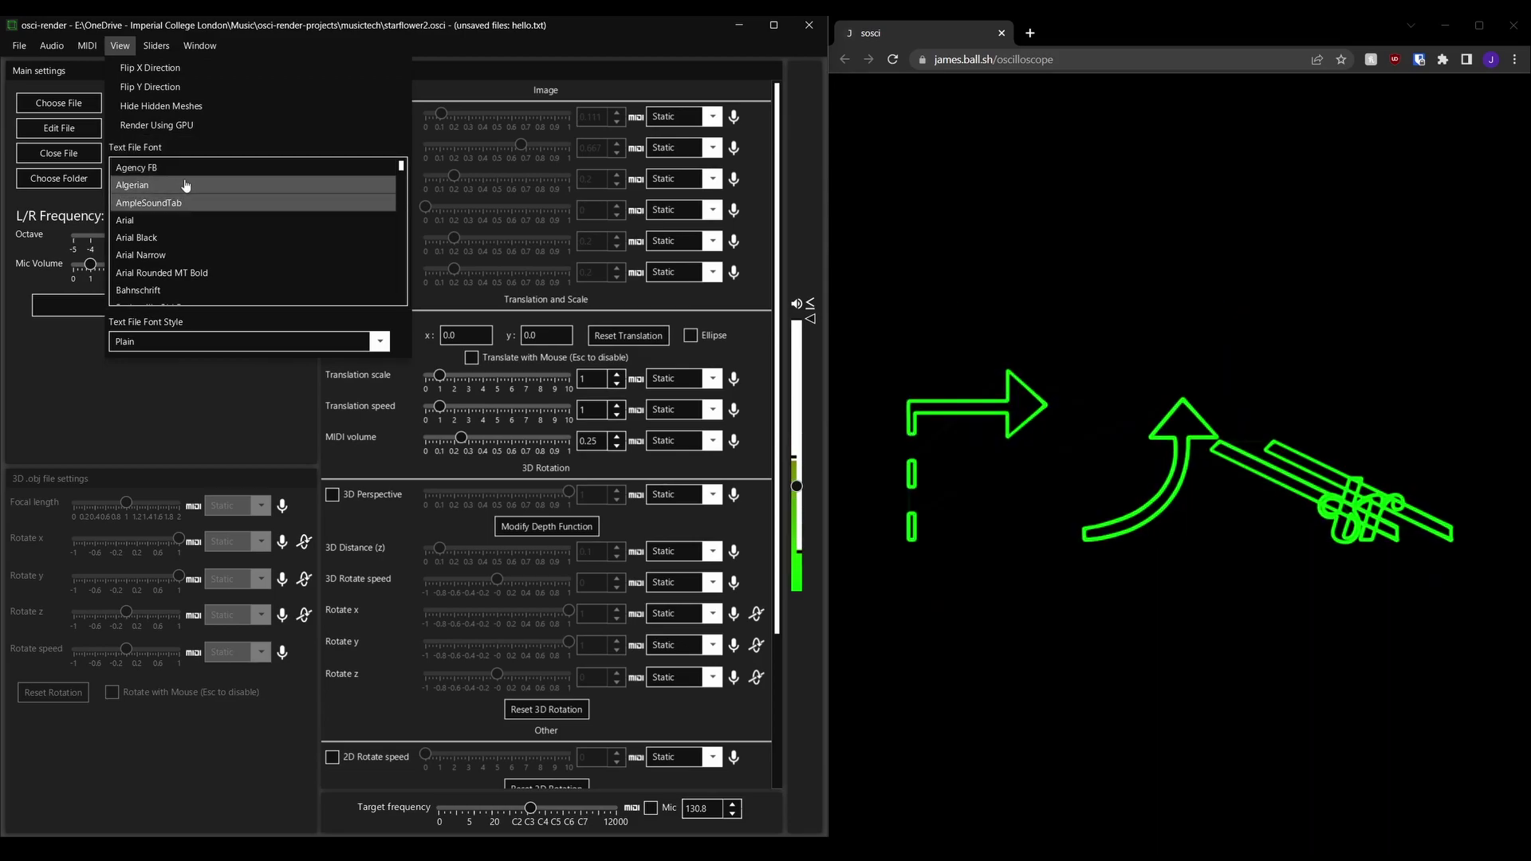
key(Down)
key(Down)
key(Down)
key(Down)
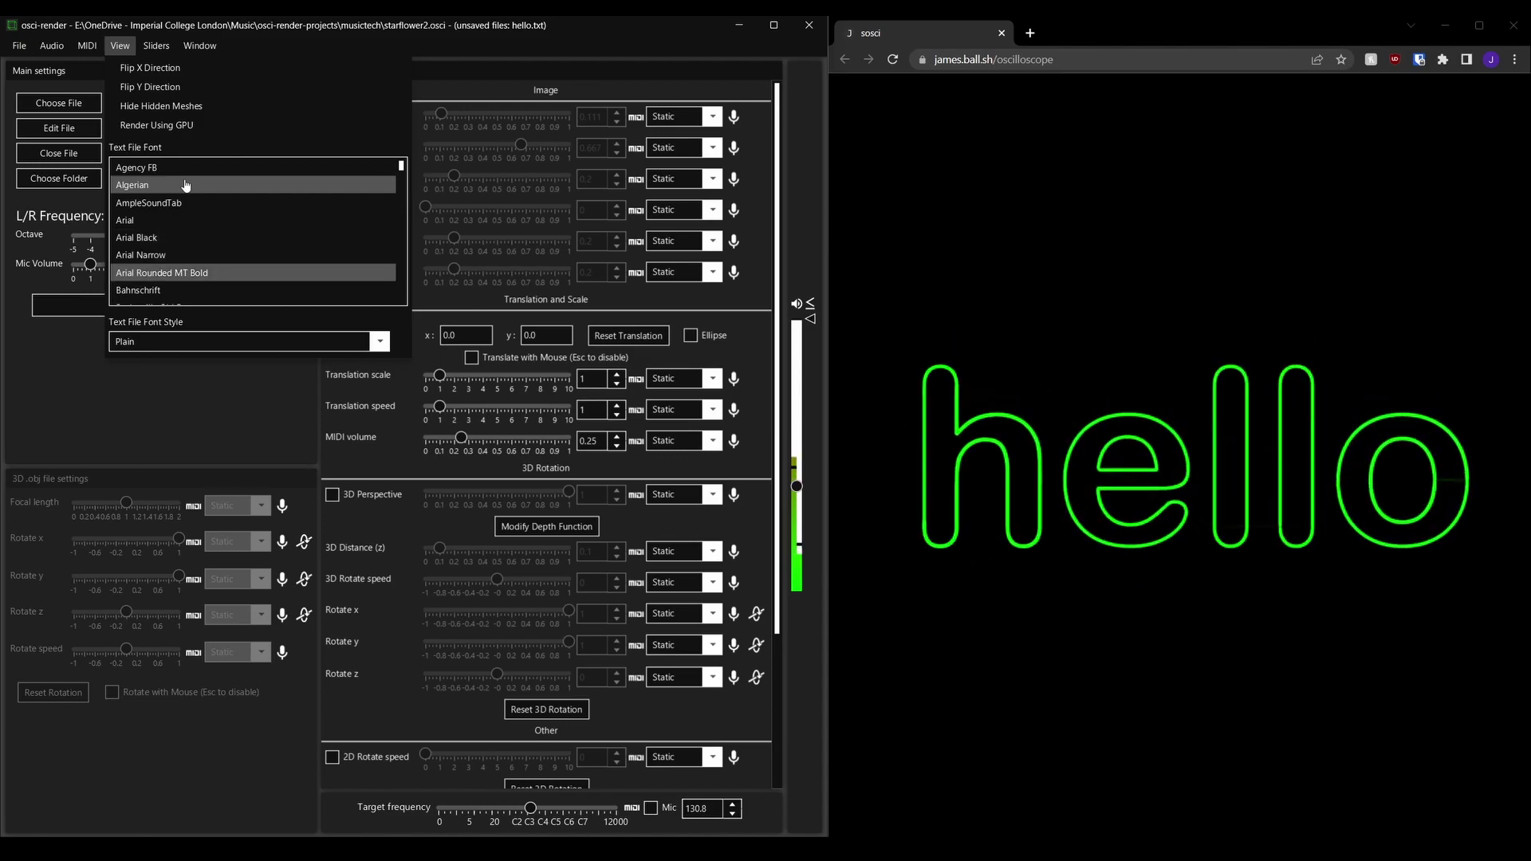
key(Down)
key(Down)
key(Down)
key(Down)
key(Down)
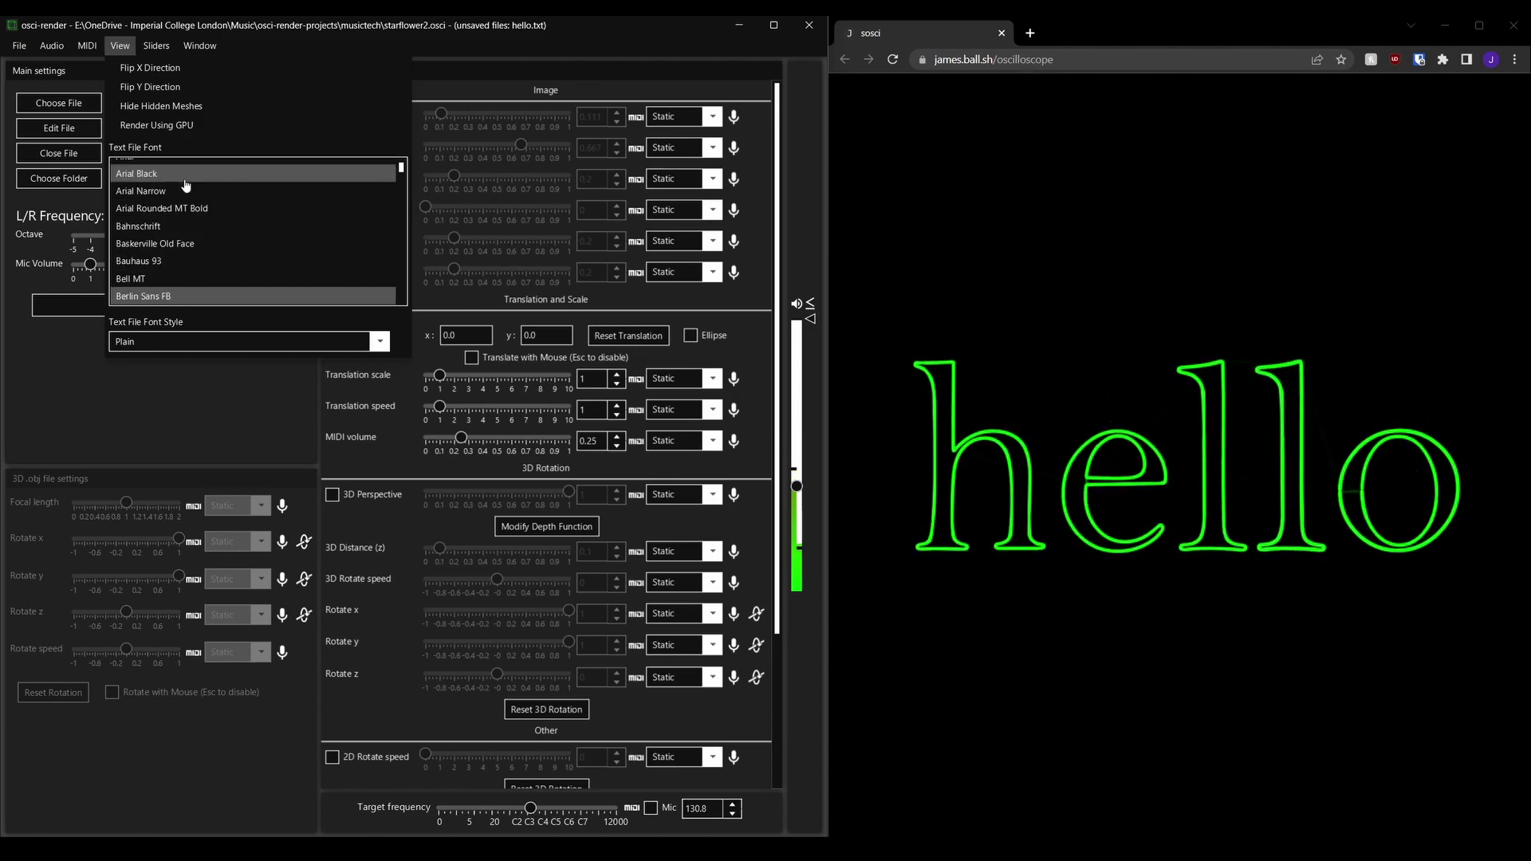
key(Down)
key(Down)
scroll(181, 188, down, 20)
click(165, 218)
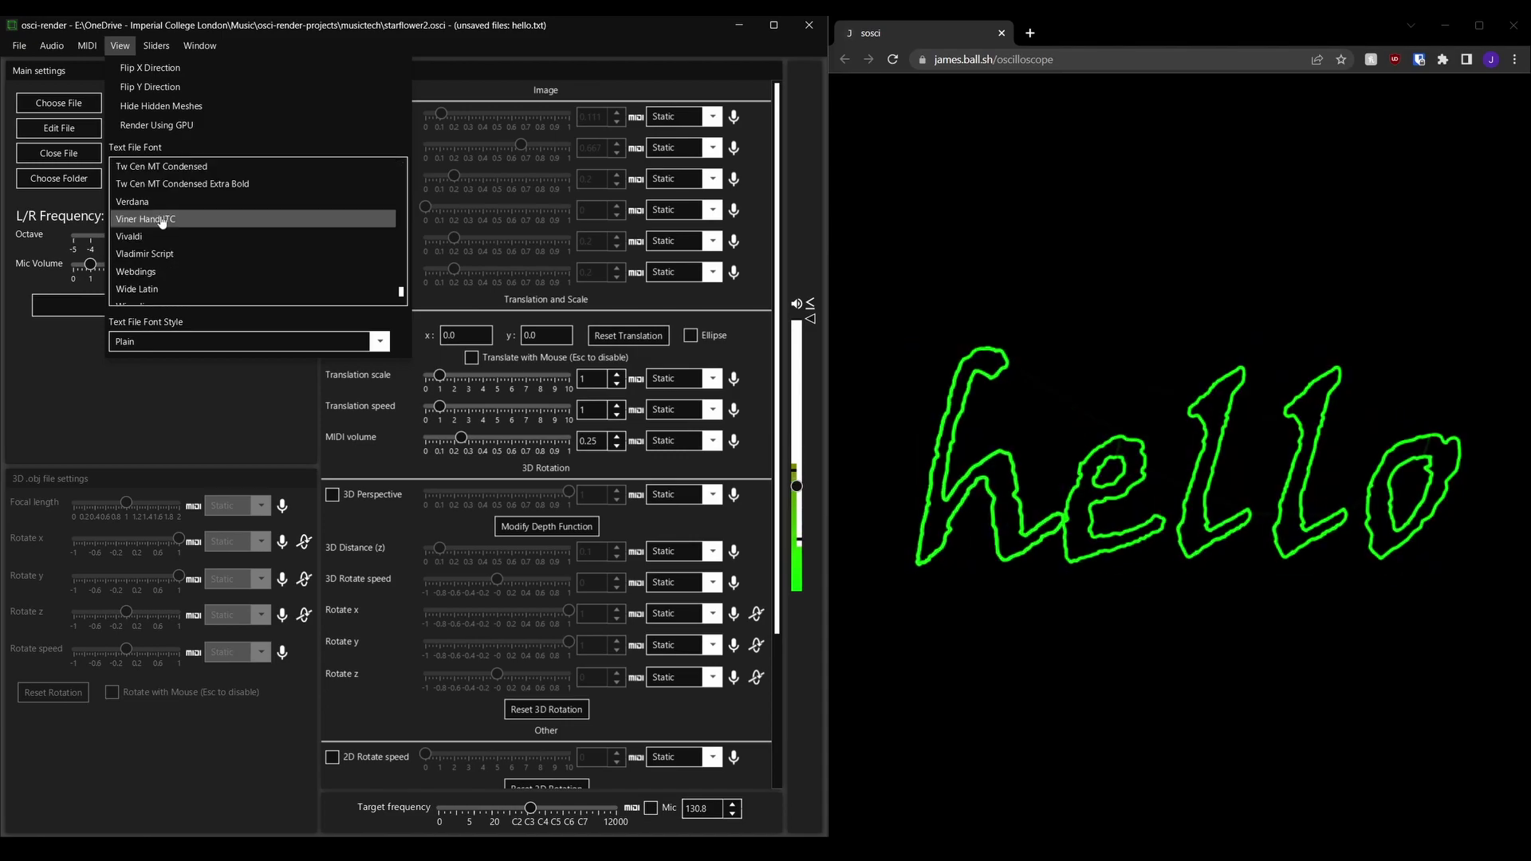
Set the text font style to Italic after briefly trying Bold
click(172, 341)
click(156, 385)
click(162, 343)
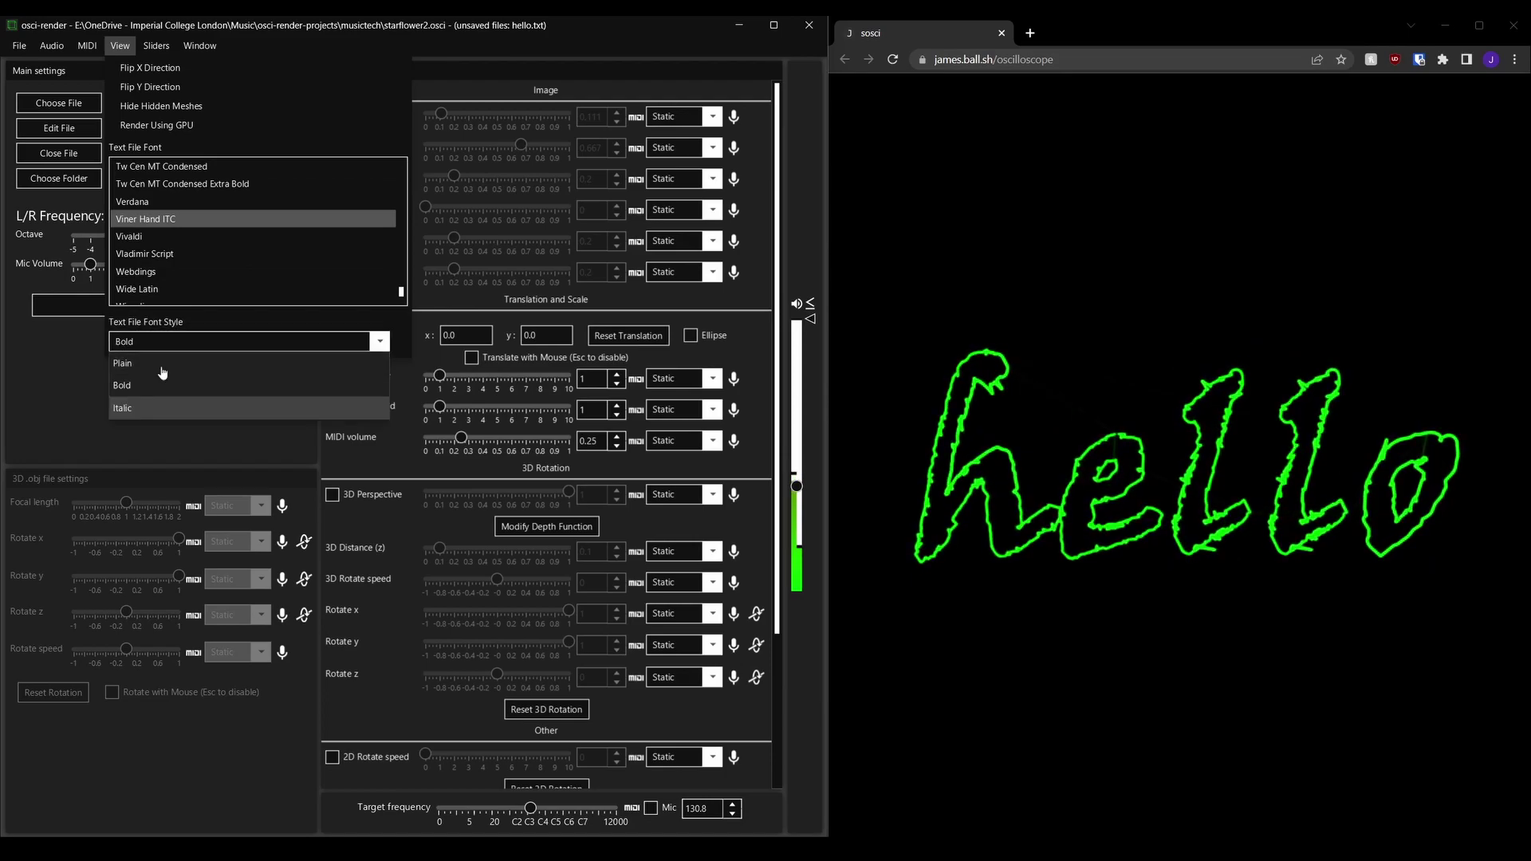
click(151, 408)
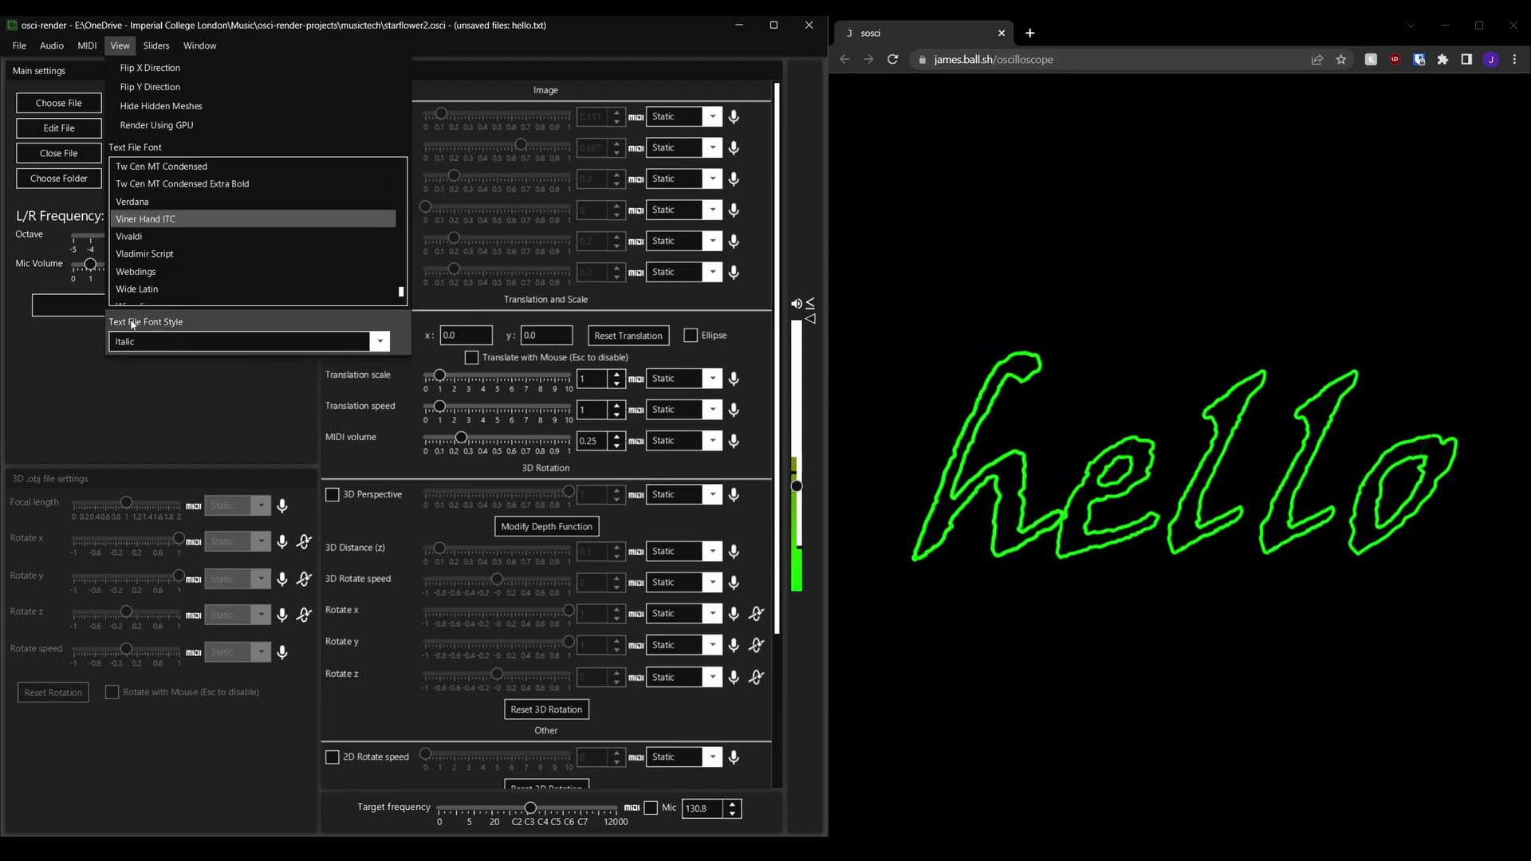
click(70, 338)
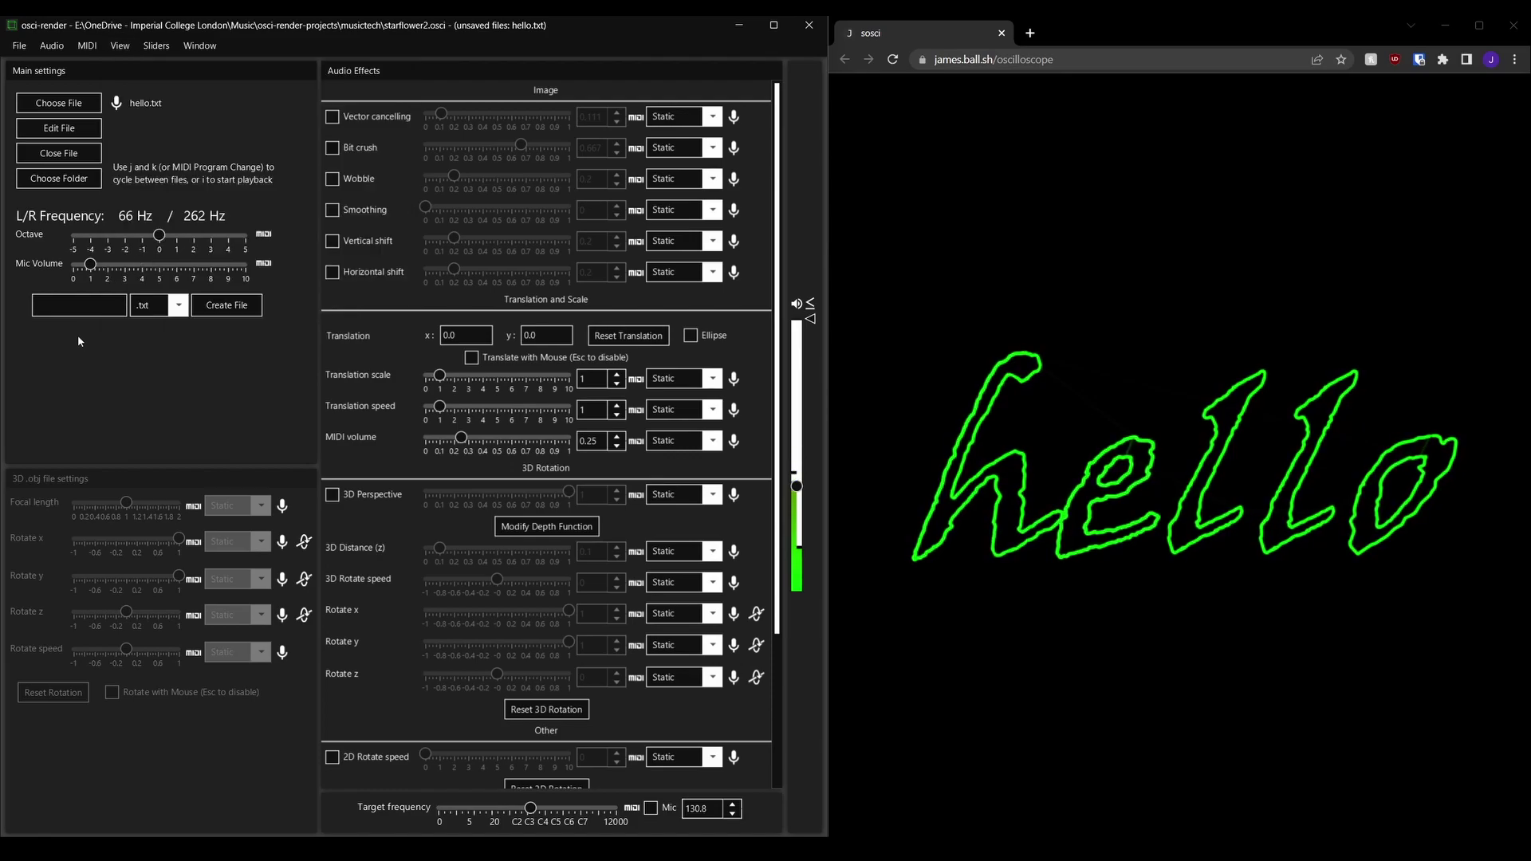
Add lines '$text_size=50world' and '$text_size=25(tiny!' under hello in hello.txt
click(51, 128)
click(280, 151)
key(Return)
text($)
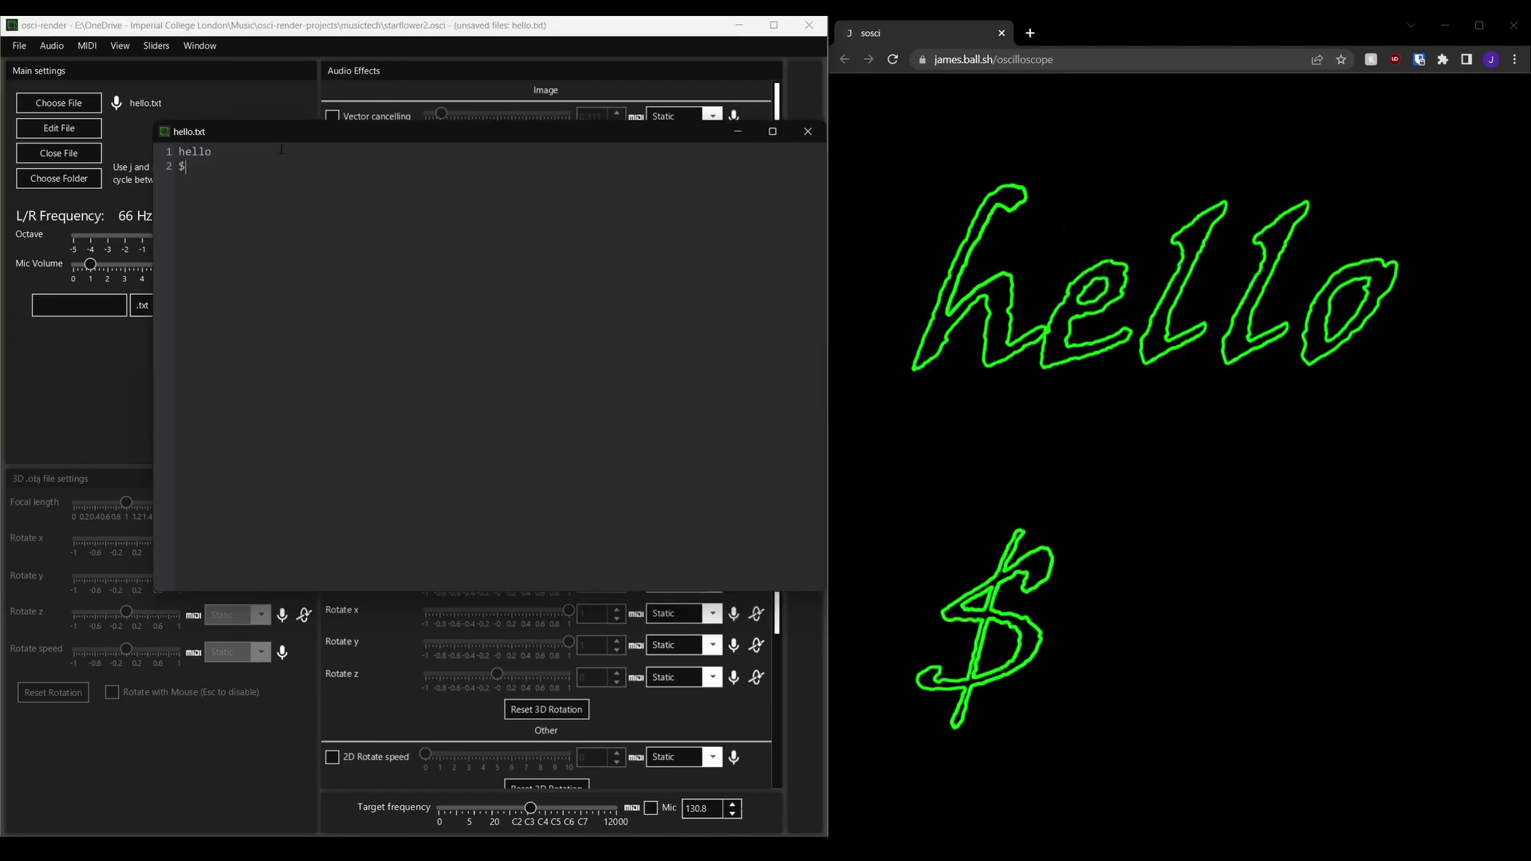
text(text_siz)
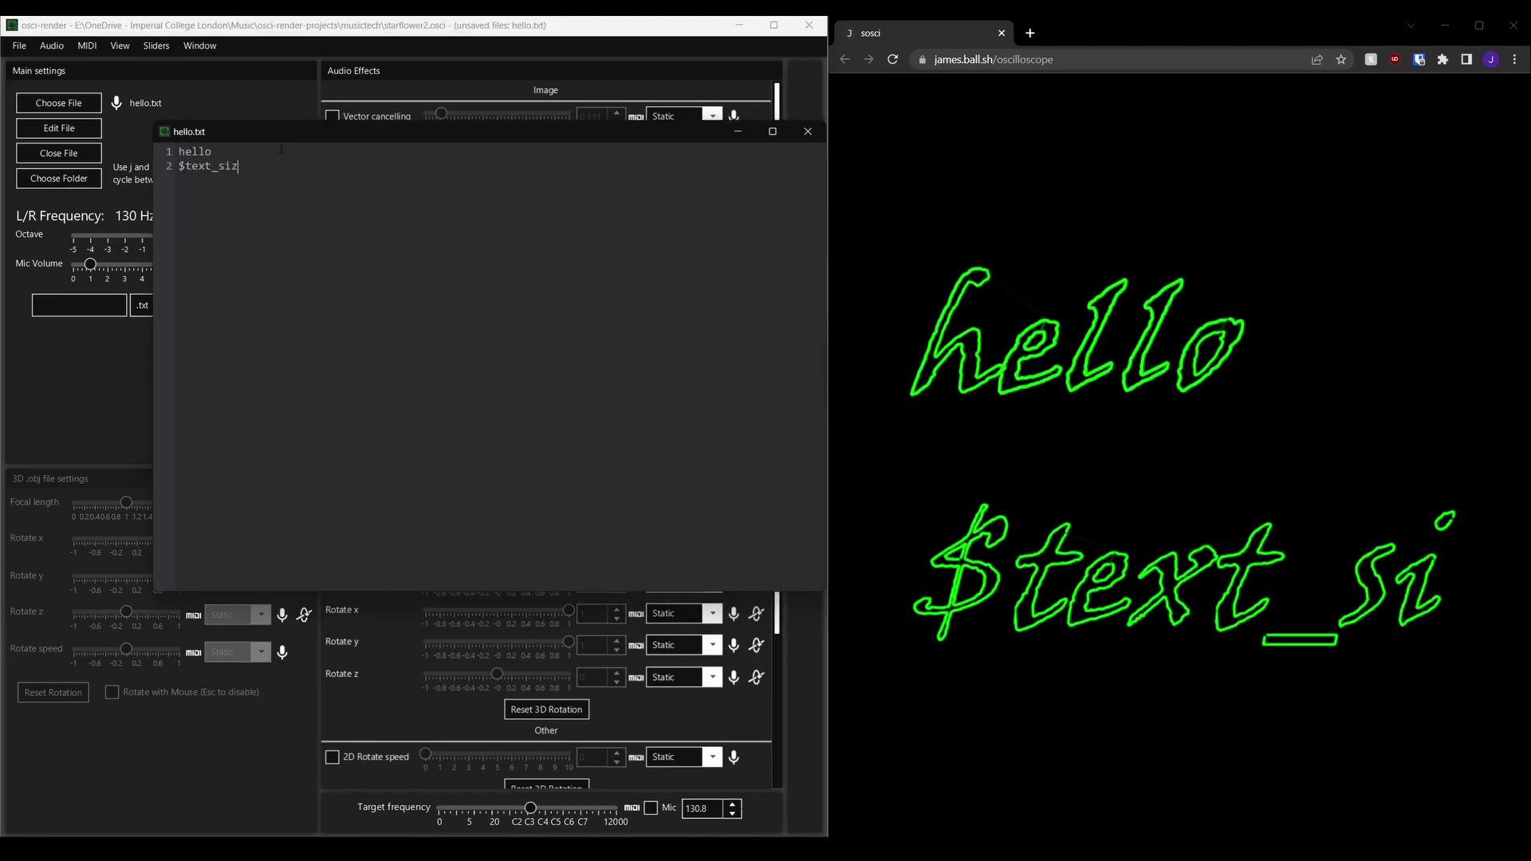
text(e=50)
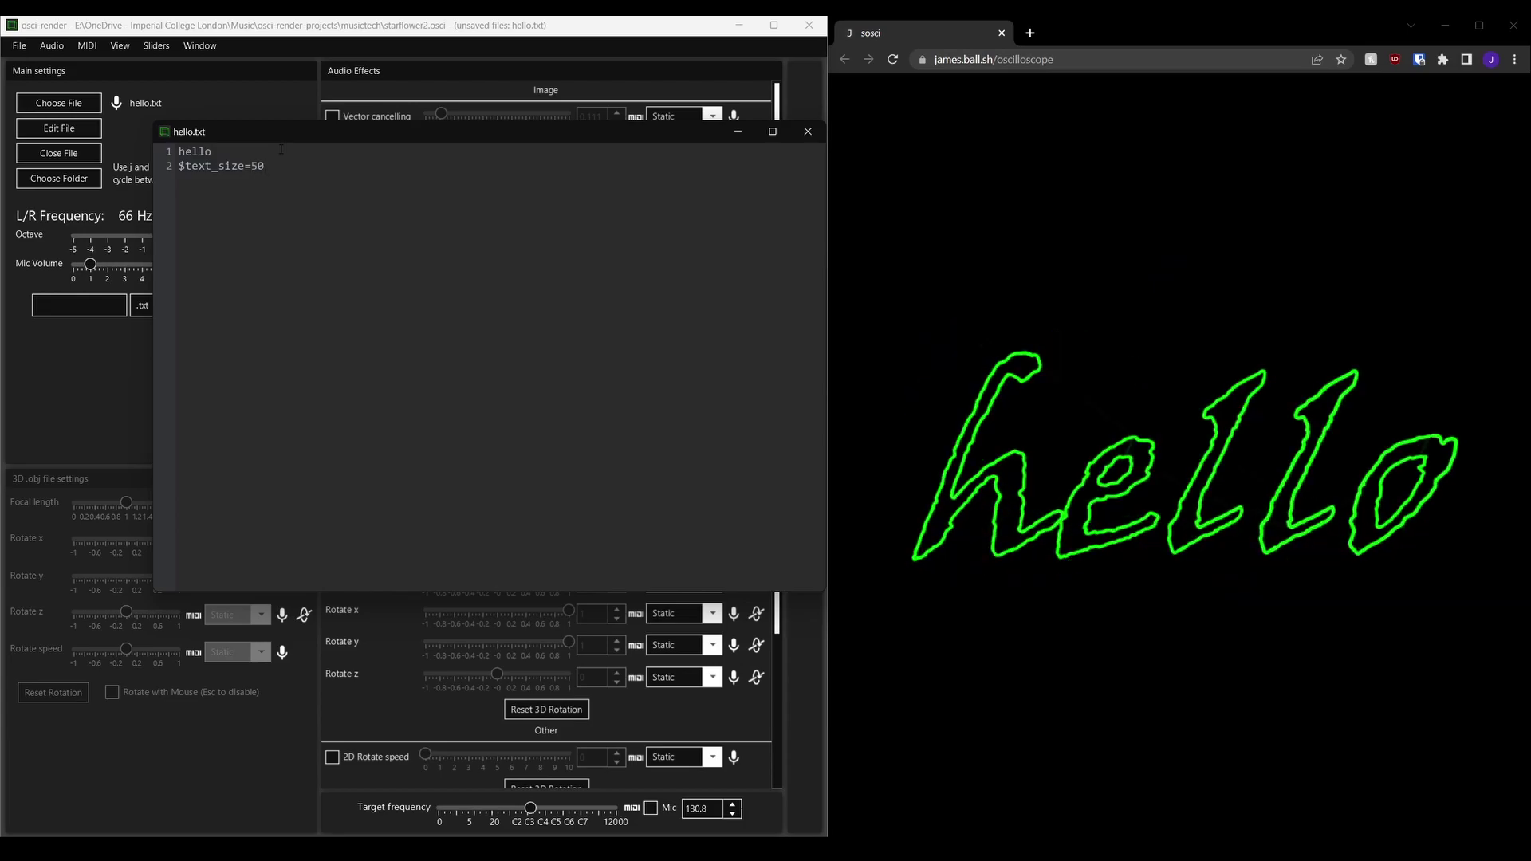
text(world)
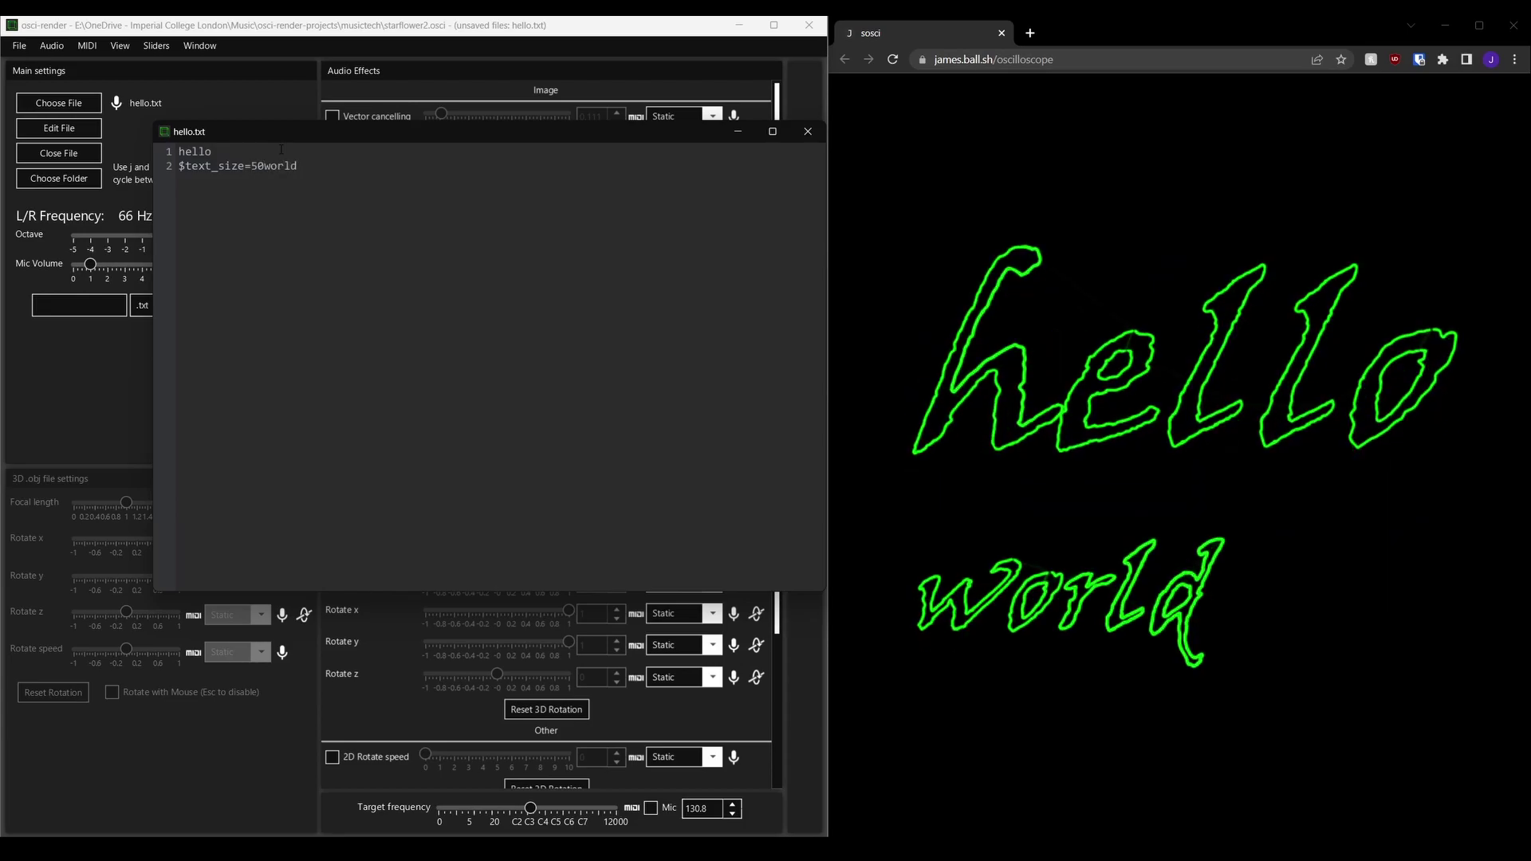
key(Return)
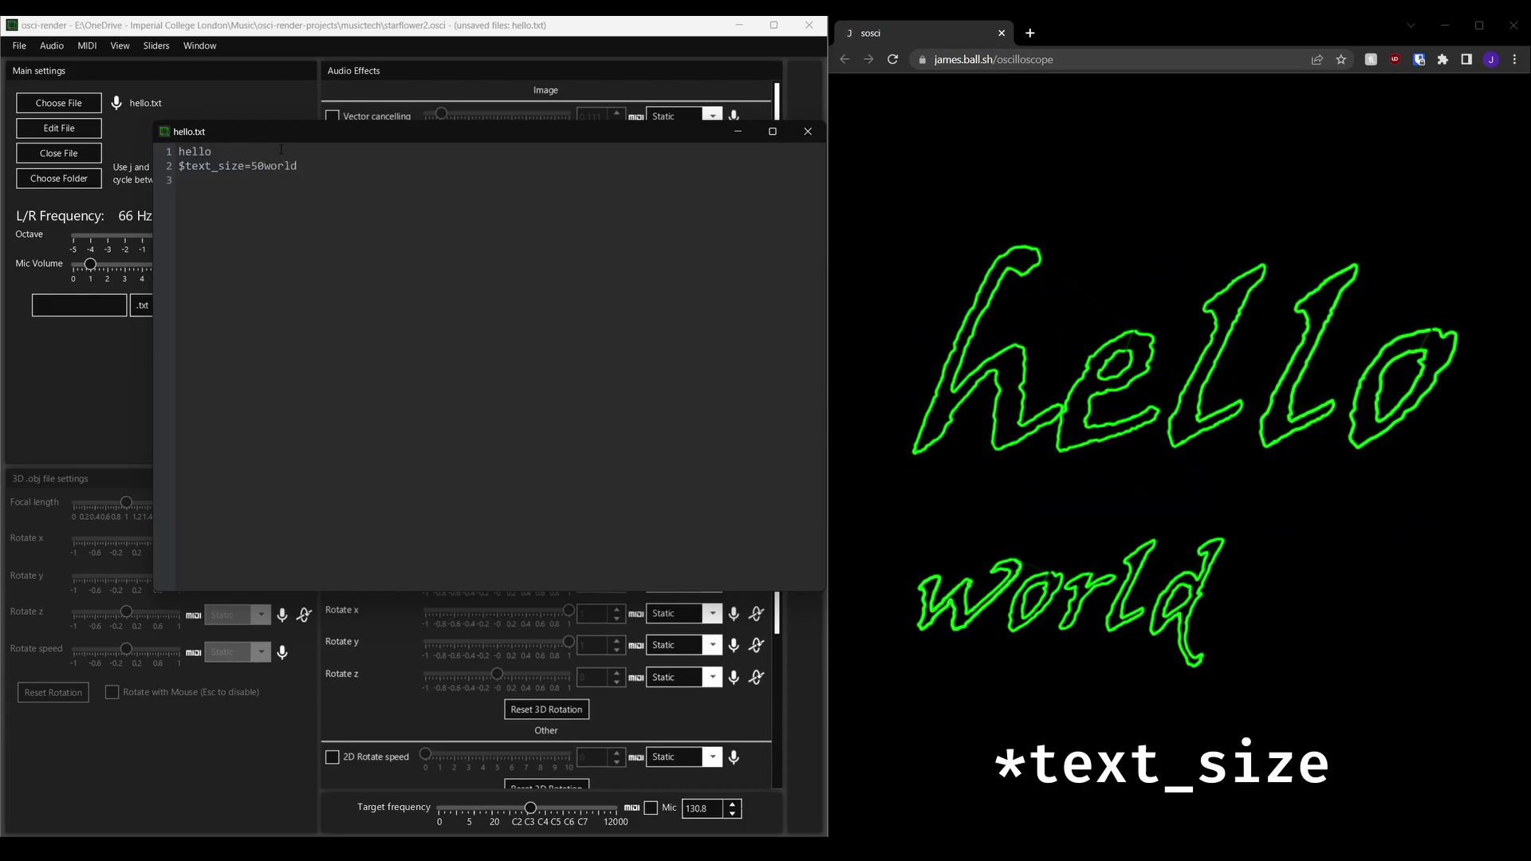
text($text)
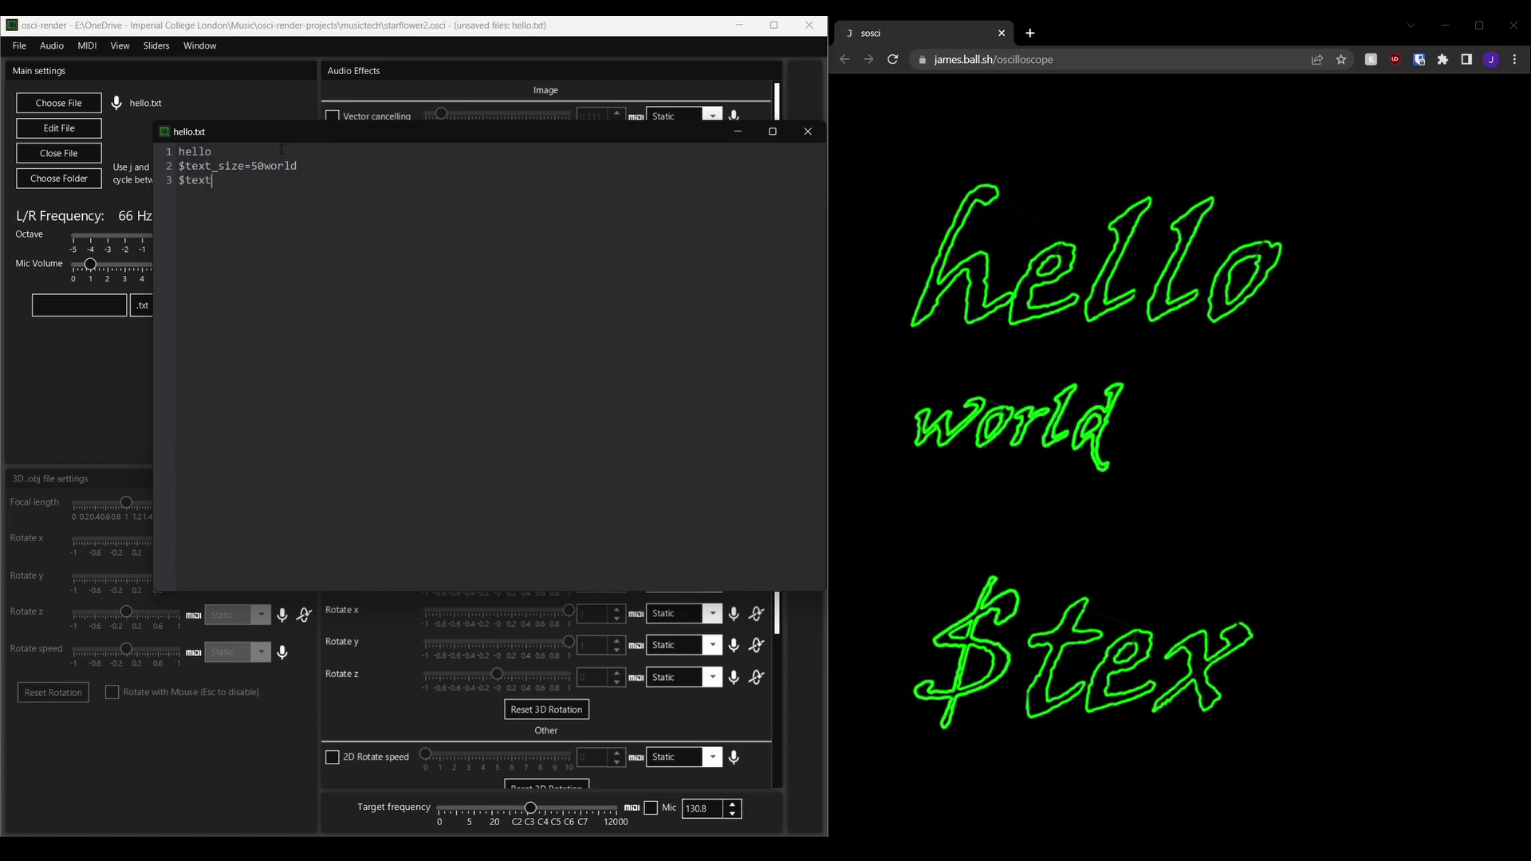
text(_size=25)
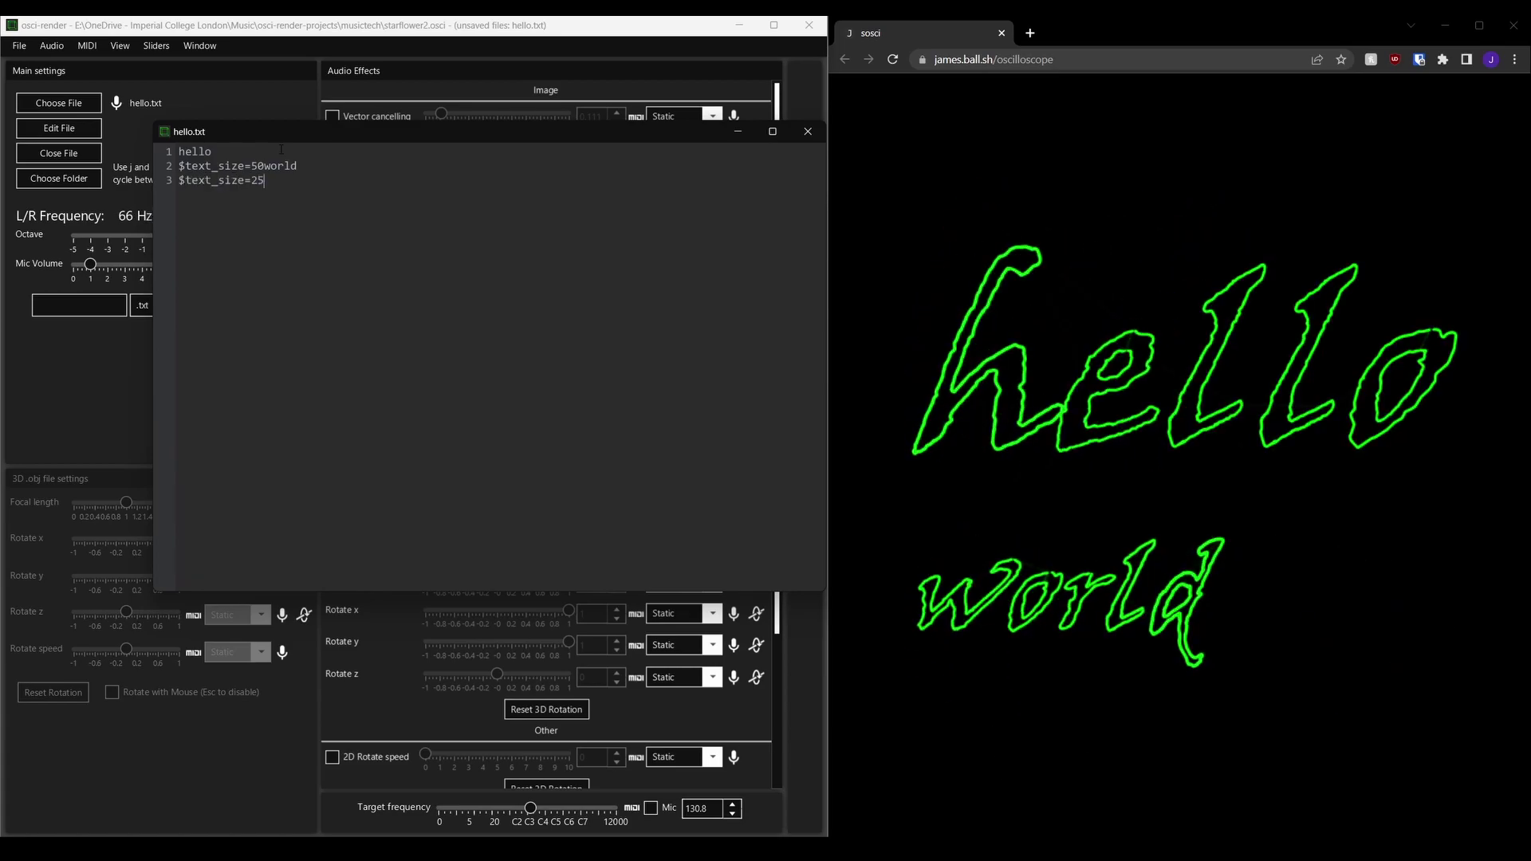
text((tiny!)
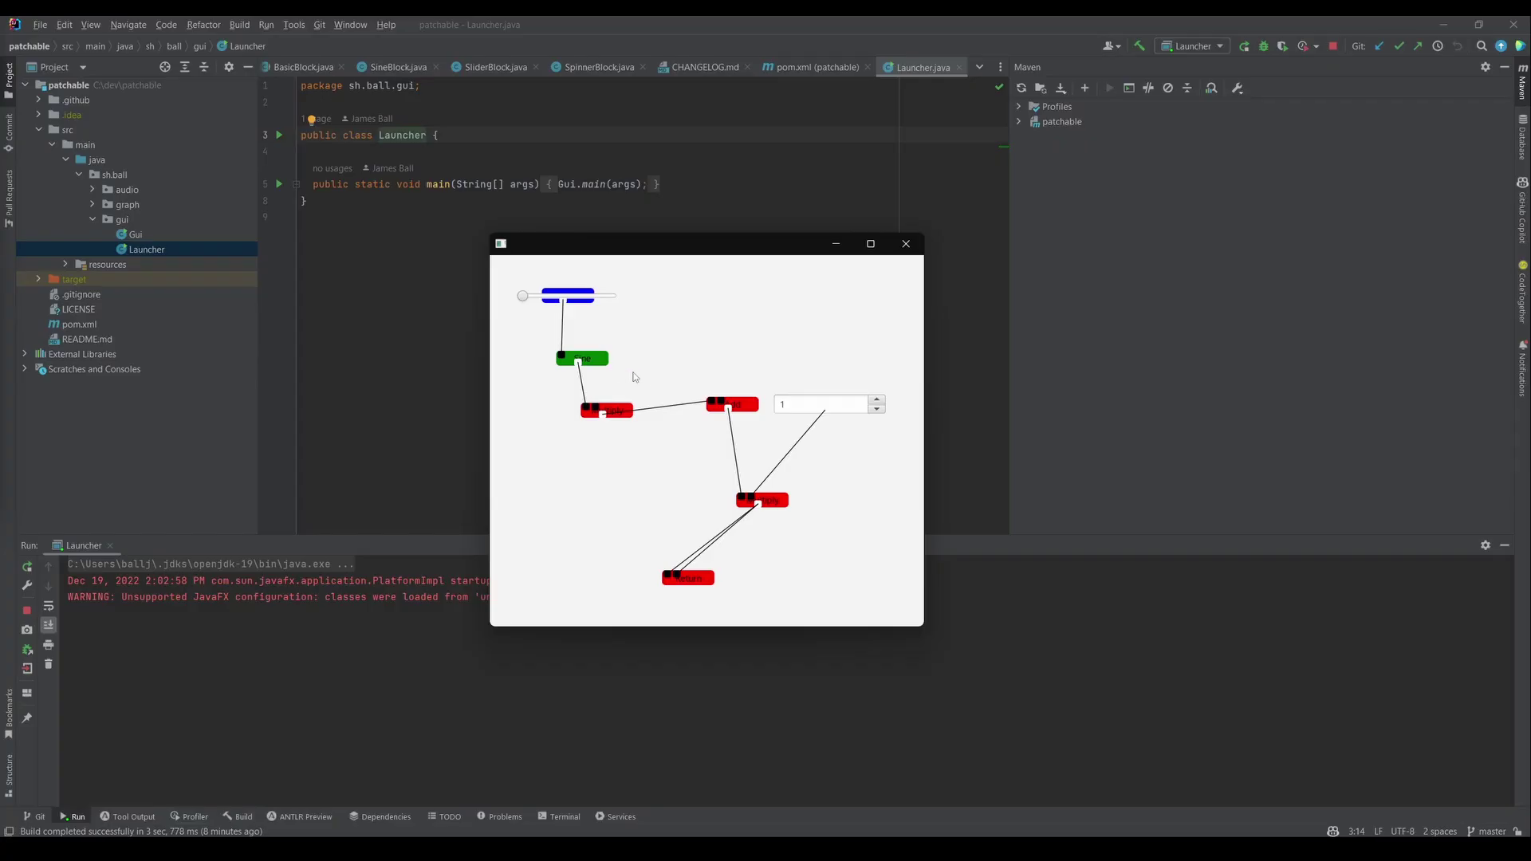
Add a Sine block and a Slider block from the canvas menu, dragging the slider above the sine
mouse_move(524, 432)
click(574, 434)
right_click(527, 433)
mouse_move(527, 433)
click(569, 511)
drag(570, 270, 706, 292)
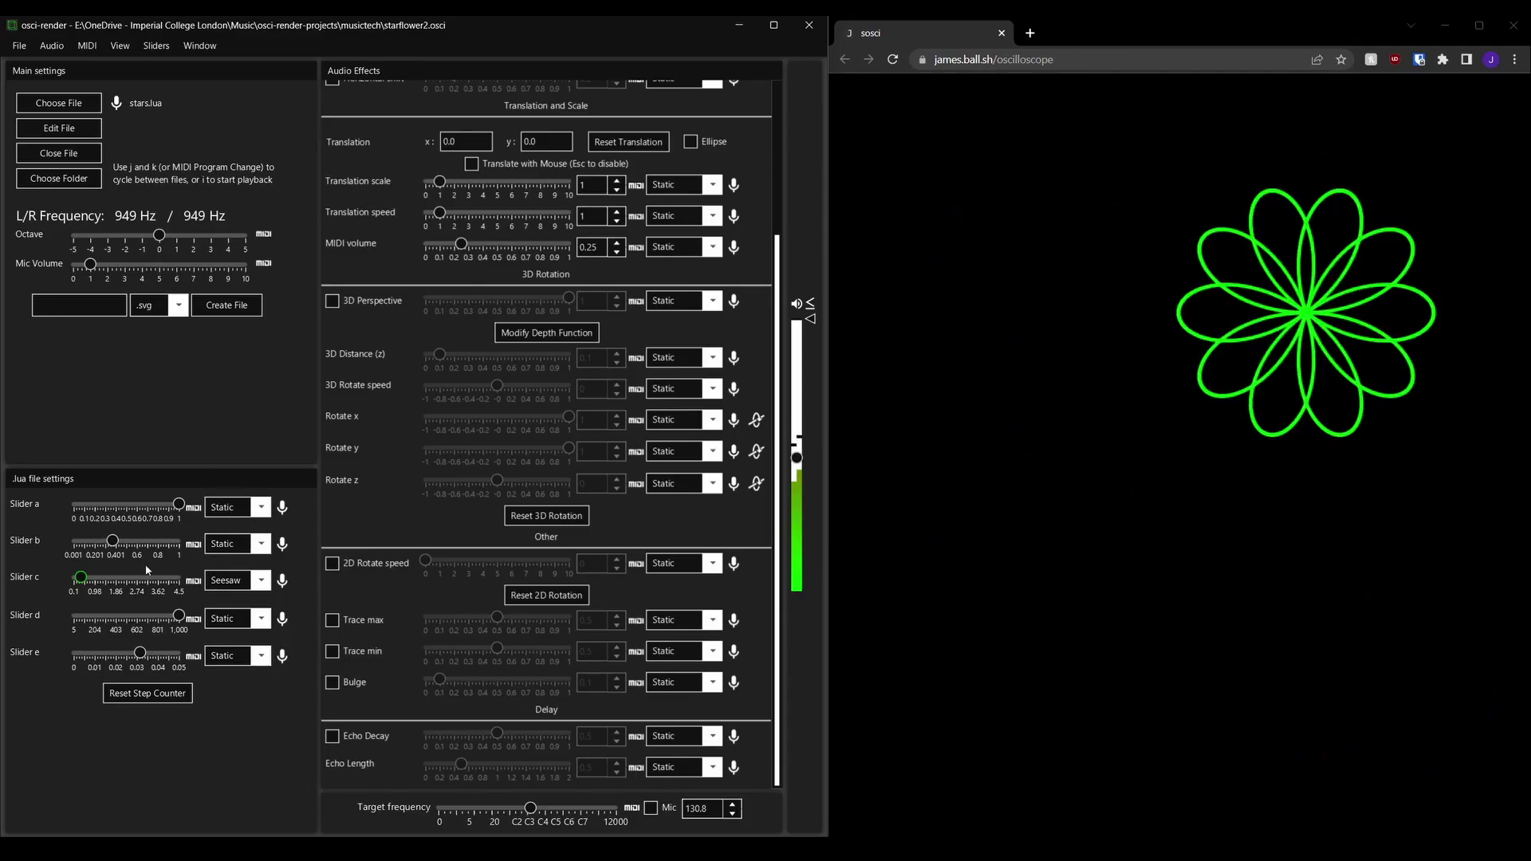
Drag stars.lua Slider a to 0, Slider b to the right end, and Slider d to the left end
drag(179, 504, 69, 492)
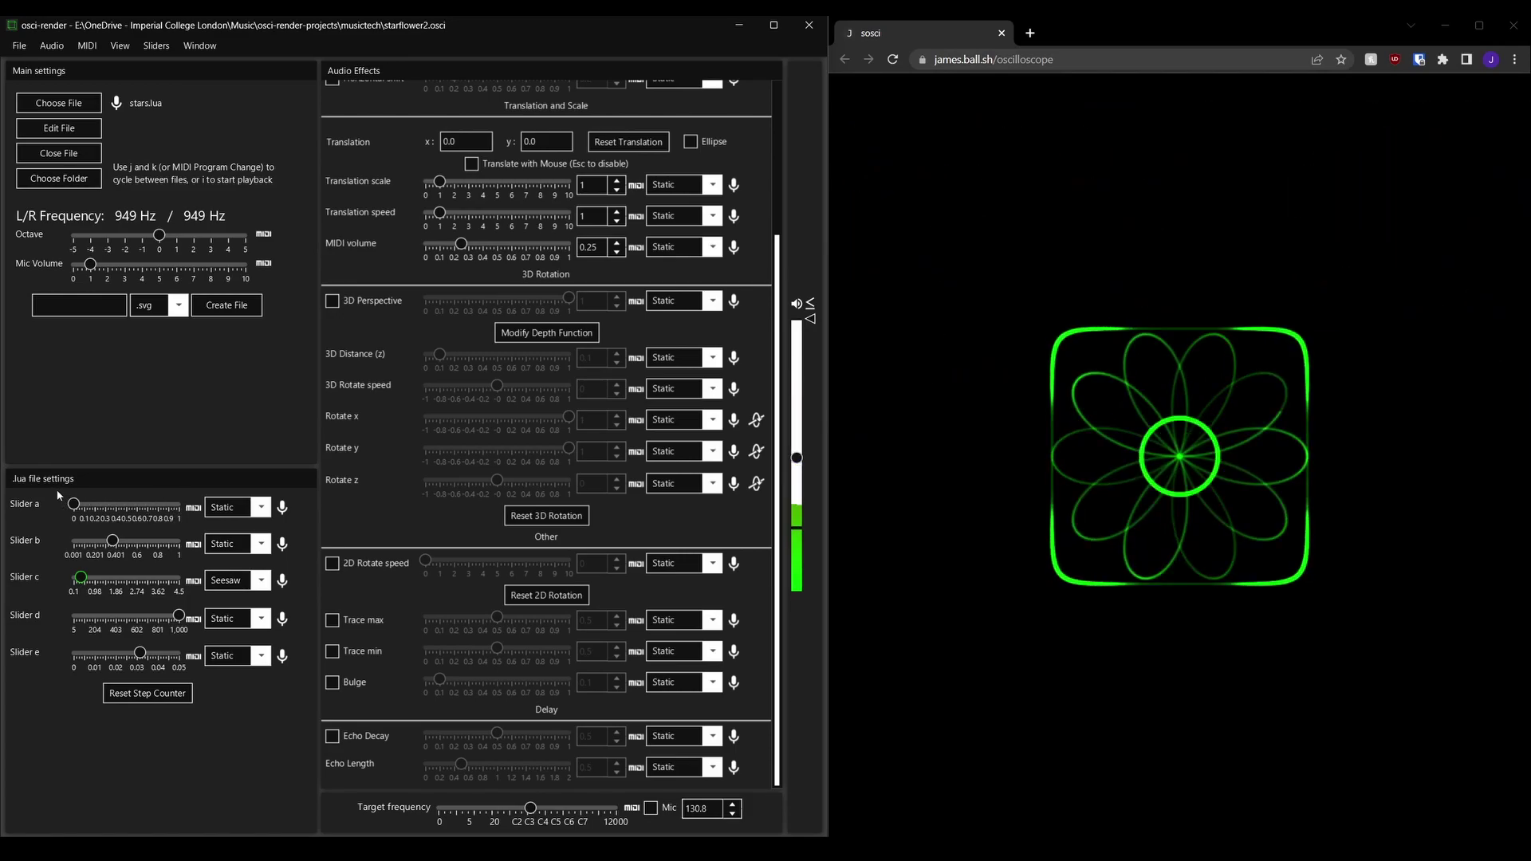
drag(112, 540, 178, 540)
drag(179, 616, 77, 621)
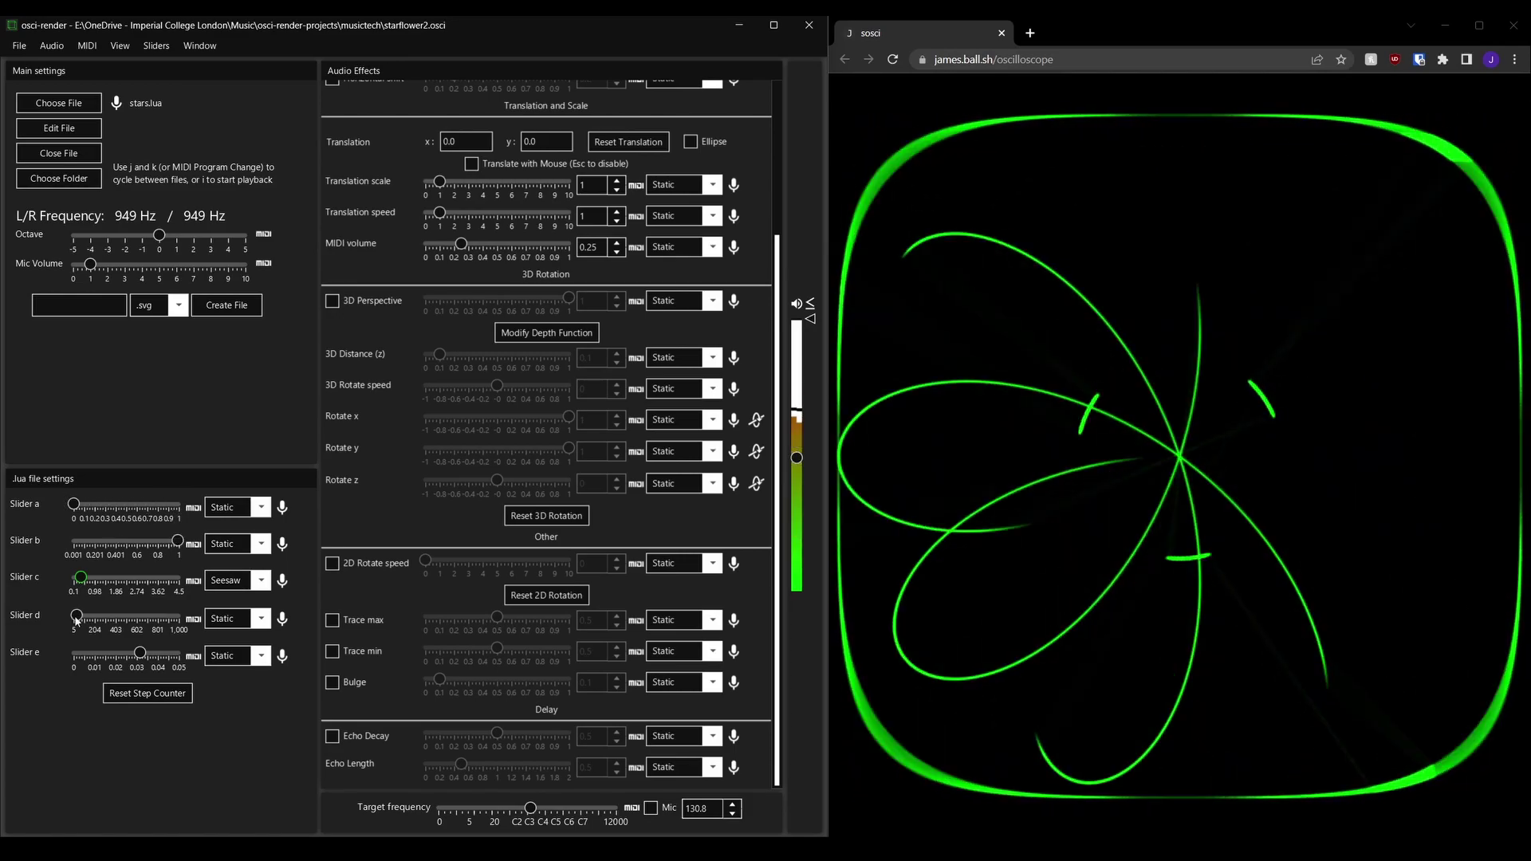